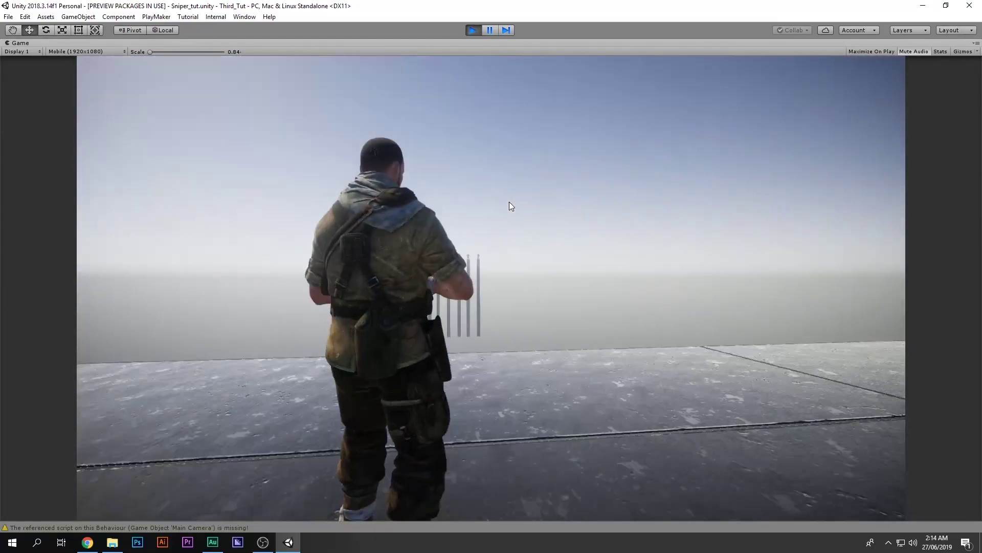
Step: Playtest the sniper character's walking, turning and rifle aiming around the platform
{"action": "right_click_drag", "start_coordinate": [506, 201], "coordinate": [520, 185]}
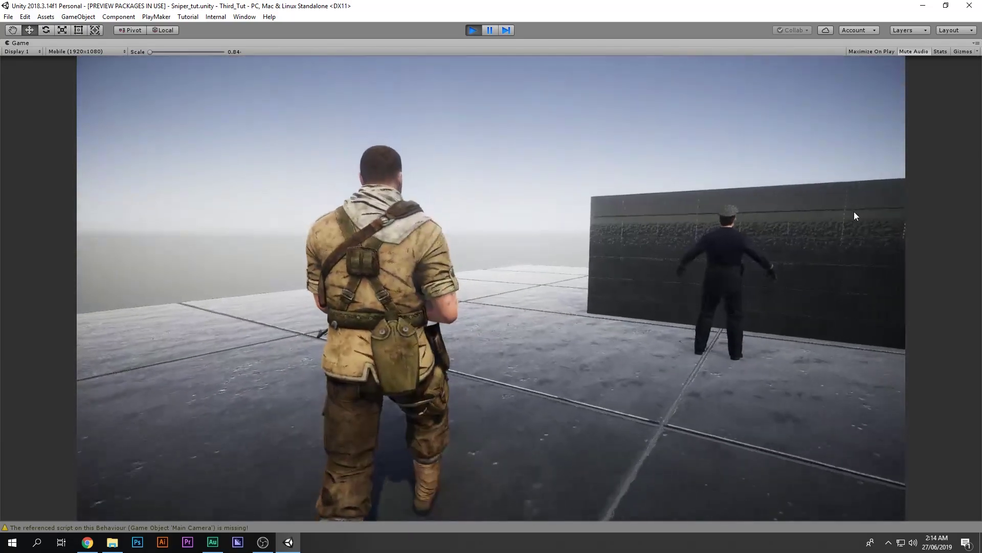
{"action": "right_click_drag", "start_coordinate": [854, 213], "coordinate": [742, 215]}
{"action": "key", "text": "w"}
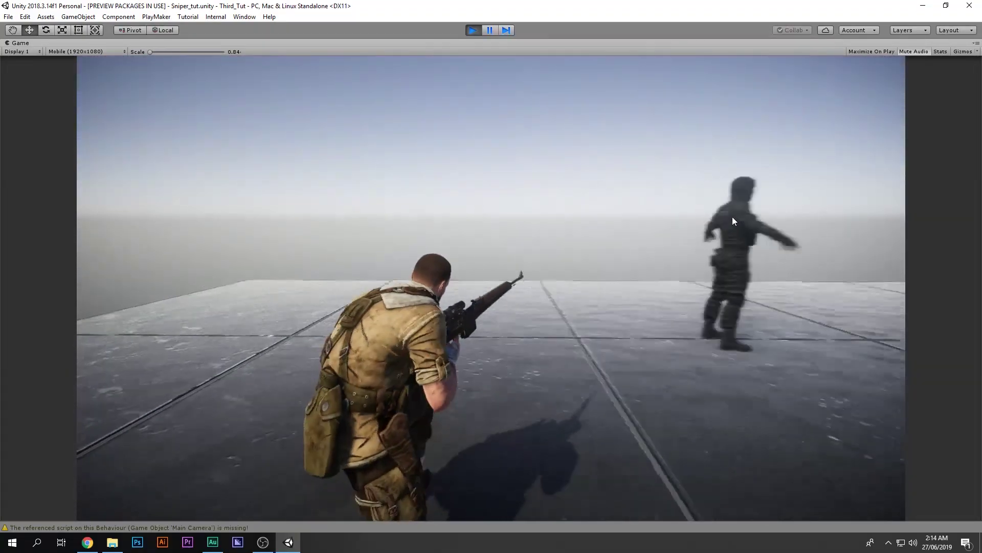
{"action": "key", "text": "a"}
{"action": "key", "text": "w"}
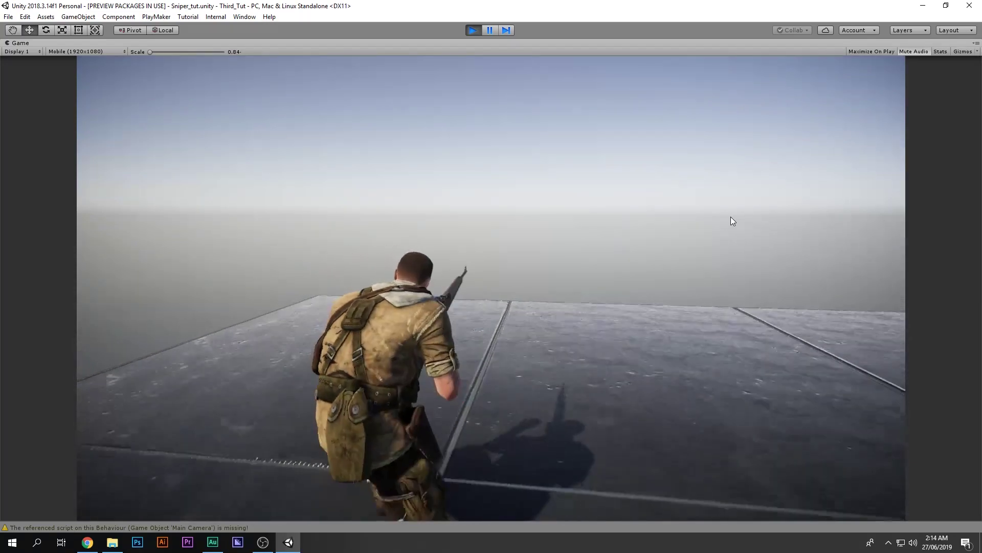
{"action": "key", "text": "c"}
{"action": "right_click_drag", "start_coordinate": [730, 217], "coordinate": [981, 222]}
{"action": "key", "text": "w"}
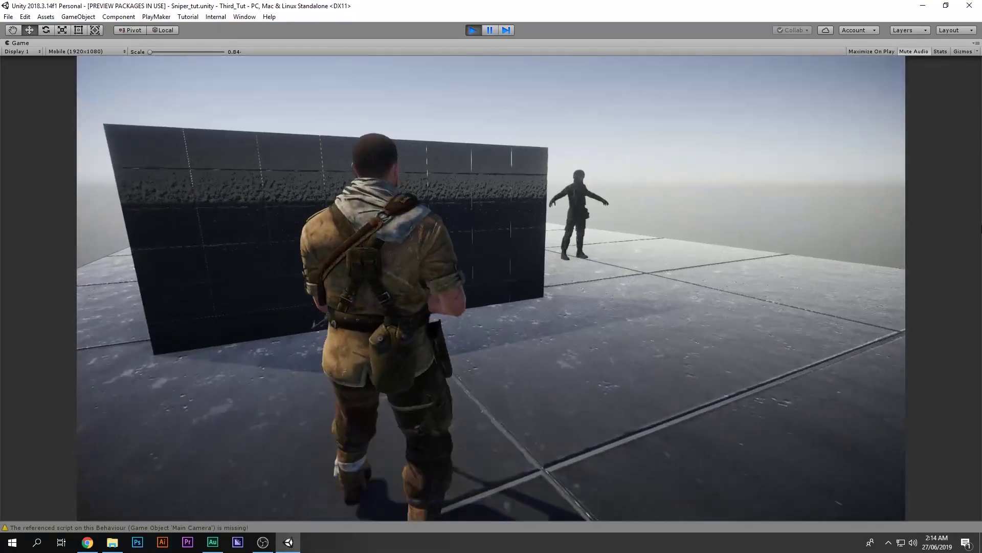
Step: Walk the sniper past the wall up to the soldier, trigger the close-range takedown and end the playtest
{"action": "key", "text": "s"}
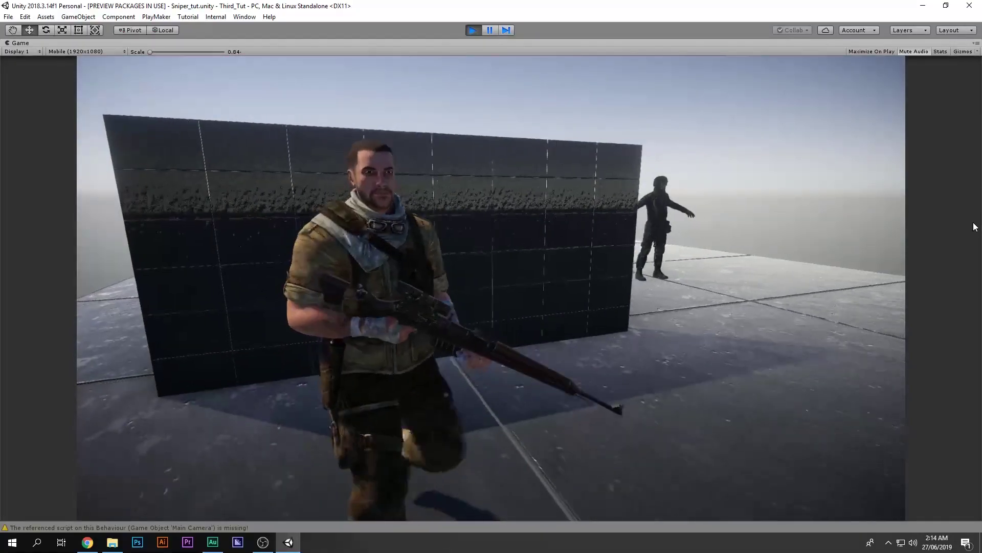
{"action": "key", "text": "w"}
{"action": "key", "text": "w"}
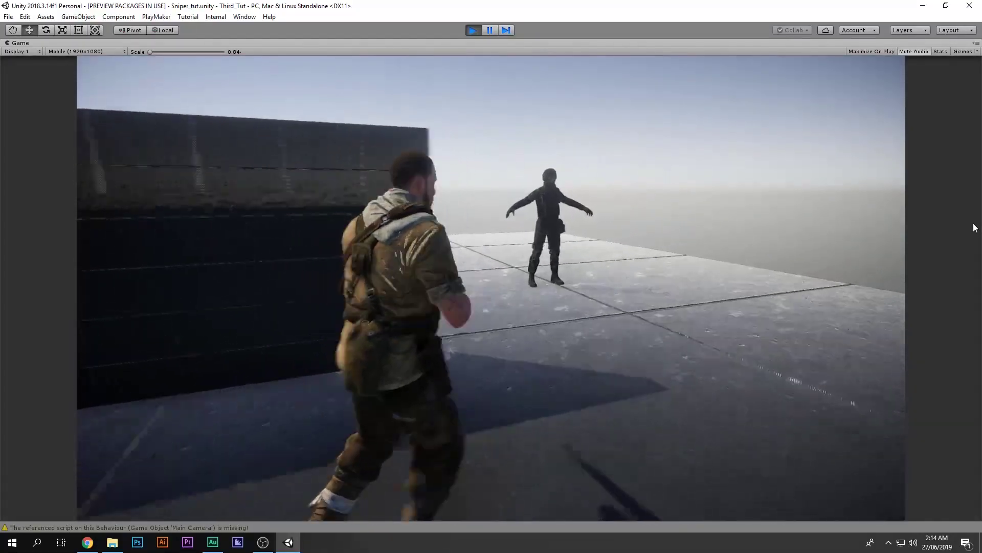
{"action": "key", "text": "w"}
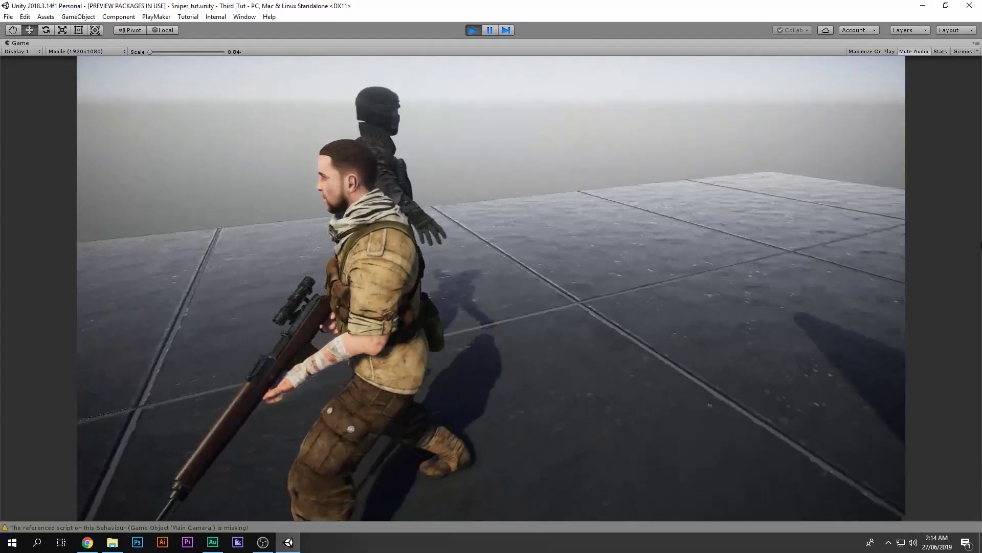
{"action": "key", "text": "e"}
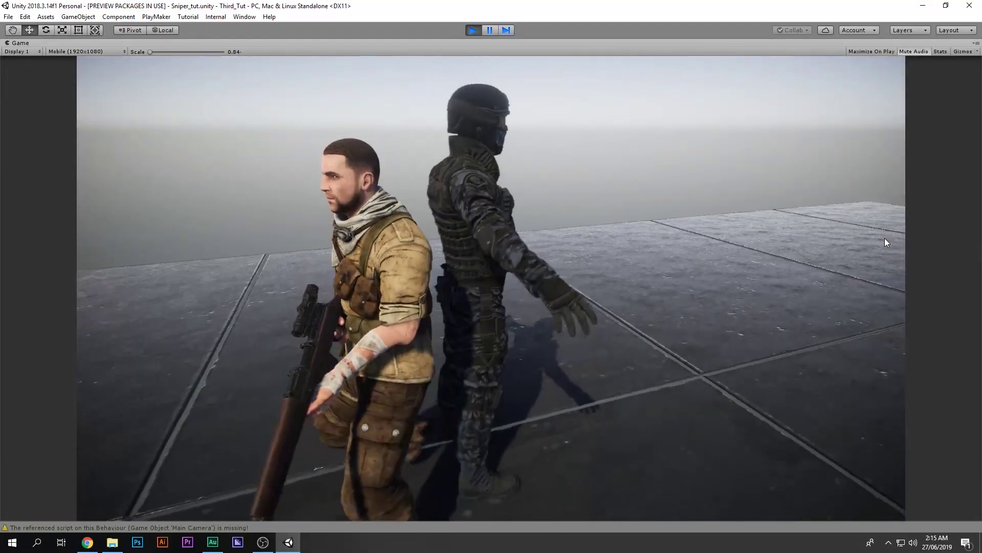
{"action": "key", "text": "e"}
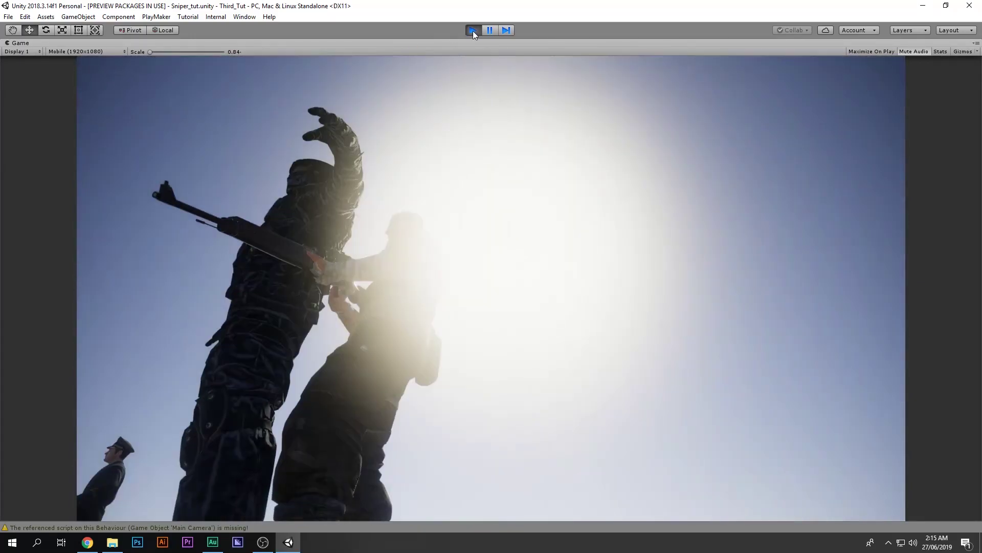
{"action": "left_click", "coordinate": [472, 30]}
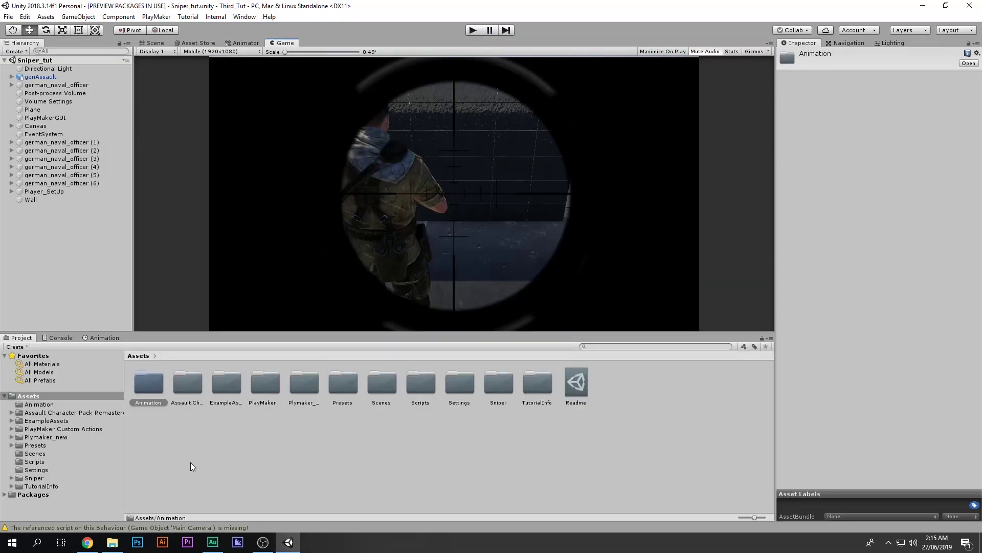
Step: Switch to the Scene view and open the Animation folder in the project assets
{"action": "left_click", "coordinate": [191, 463]}
{"action": "left_click", "coordinate": [155, 43]}
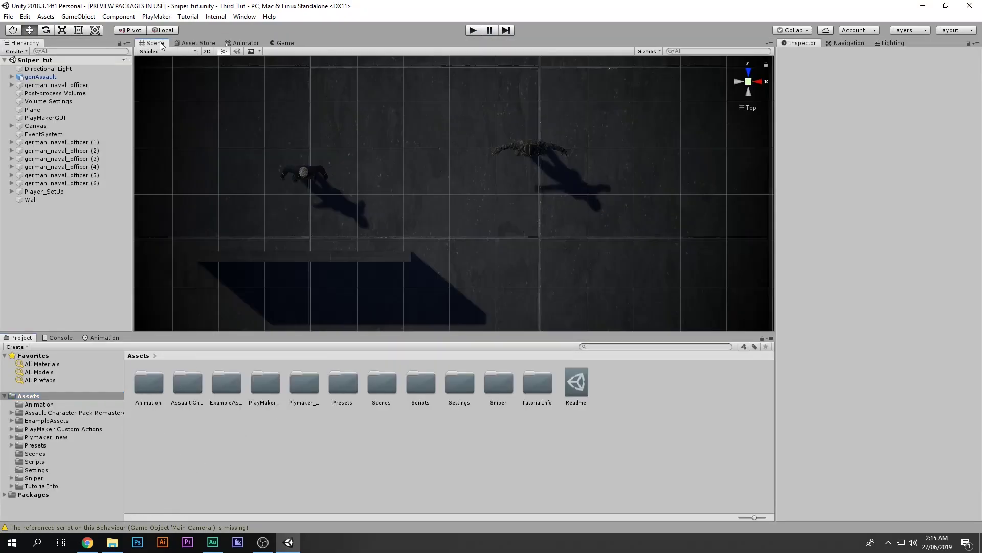
{"action": "left_click", "coordinate": [161, 385]}
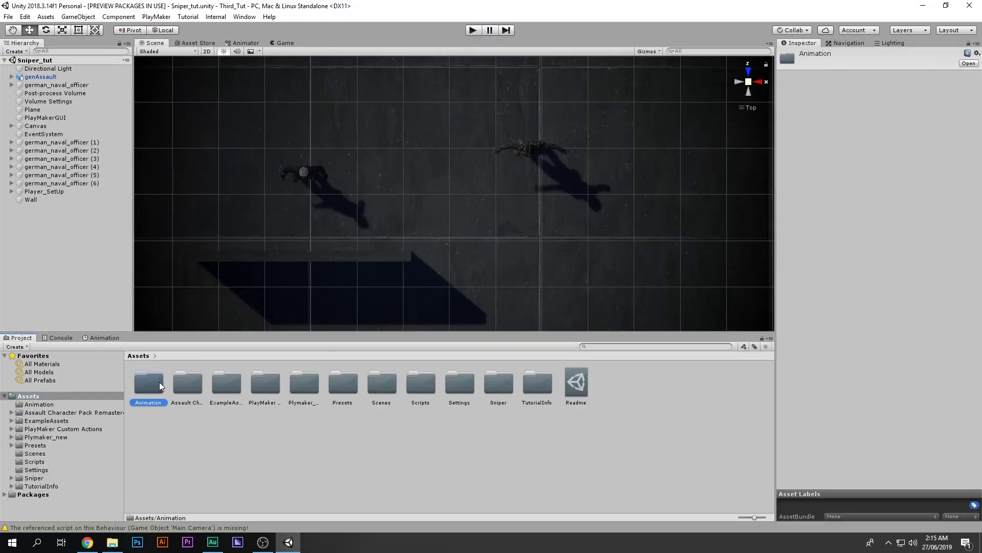
{"action": "double_click", "coordinate": [172, 386]}
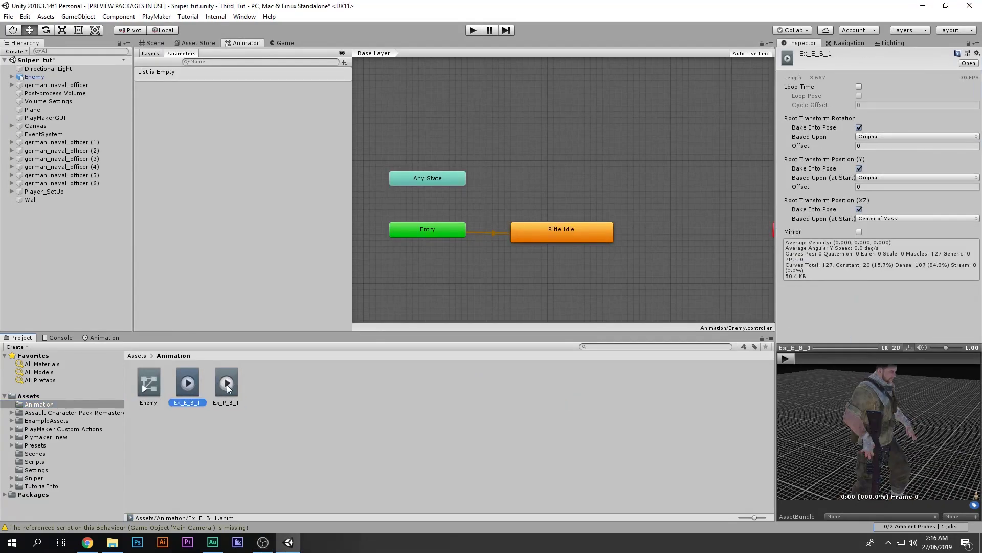
Step: Preview the takedown animation clips Ex_E_B_1 and Ex_P_B_1, checking each character's motion
{"action": "left_click", "coordinate": [226, 385]}
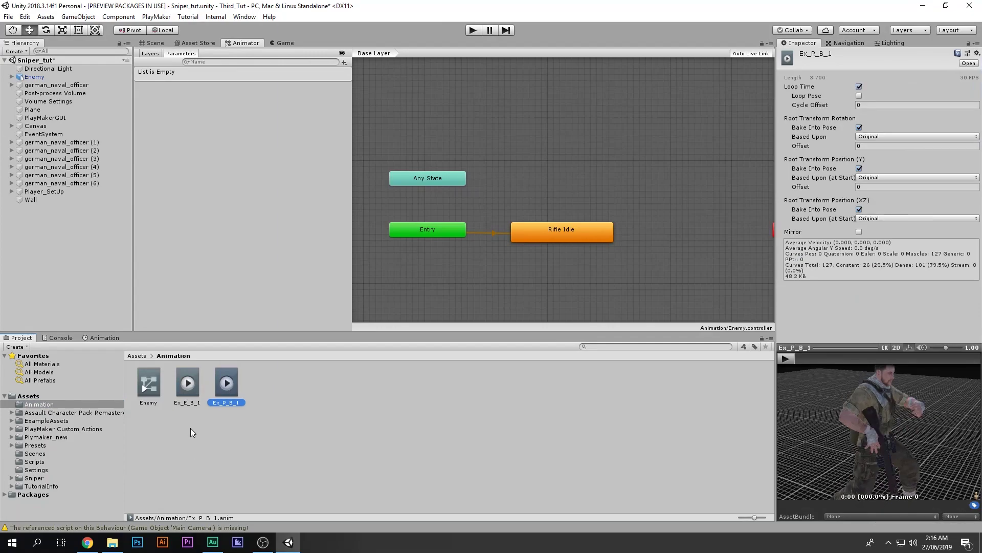
{"action": "left_click", "coordinate": [190, 383]}
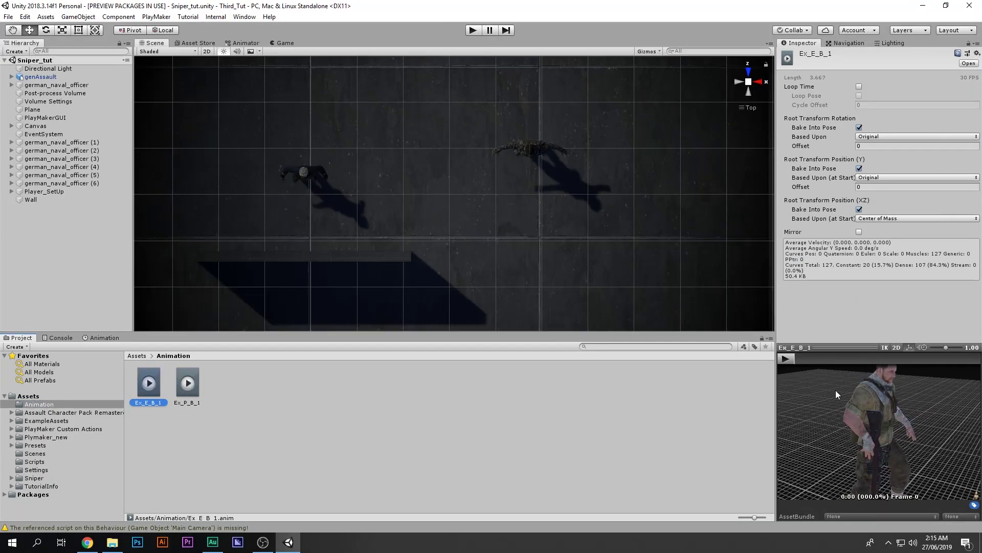
{"action": "mouse_move", "coordinate": [836, 390]}
{"action": "left_mouse_down"}
{"action": "mouse_move", "coordinate": [910, 410]}
{"action": "mouse_move", "coordinate": [848, 395]}
{"action": "left_mouse_up"}
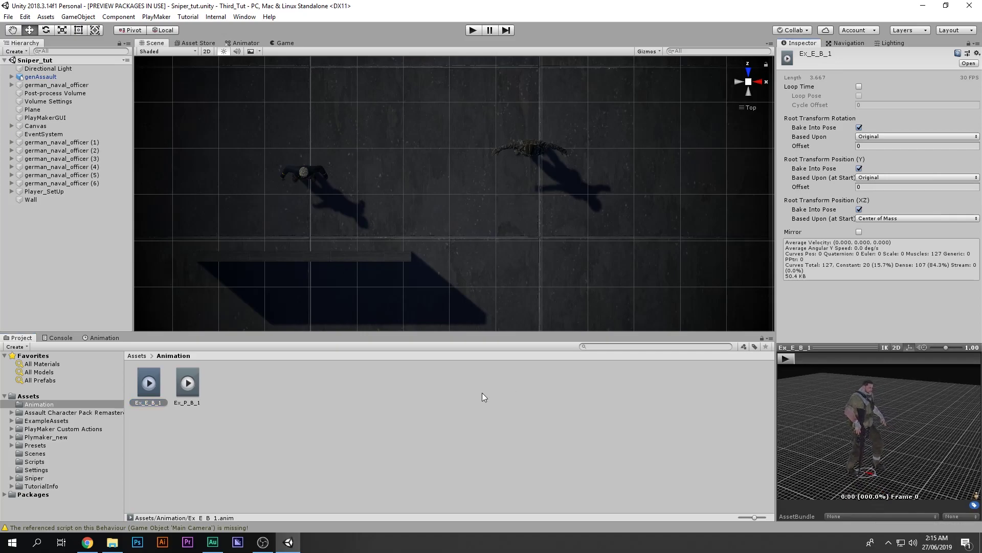
{"action": "left_click", "coordinate": [789, 358]}
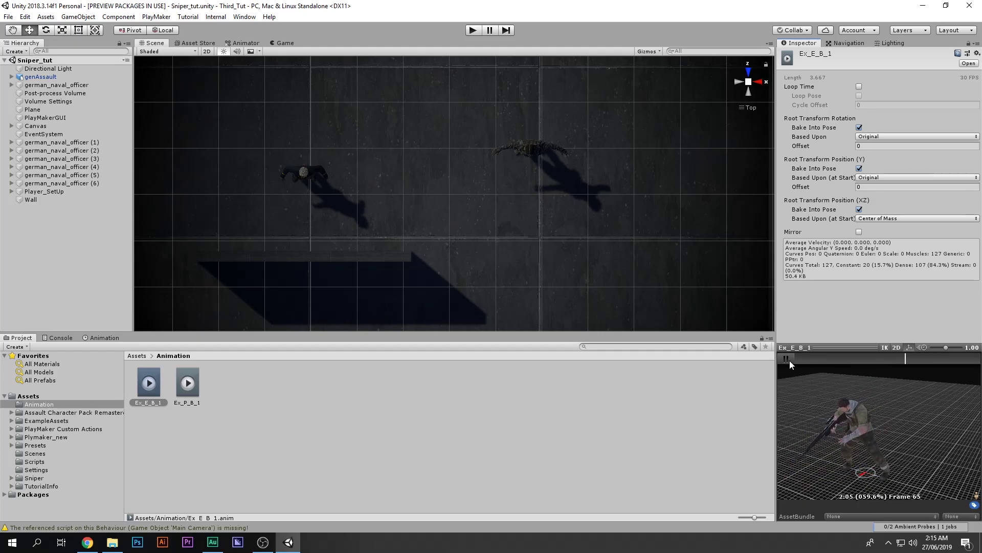
{"action": "left_click", "coordinate": [188, 379]}
{"action": "left_click_drag", "start_coordinate": [871, 410], "coordinate": [821, 375]}
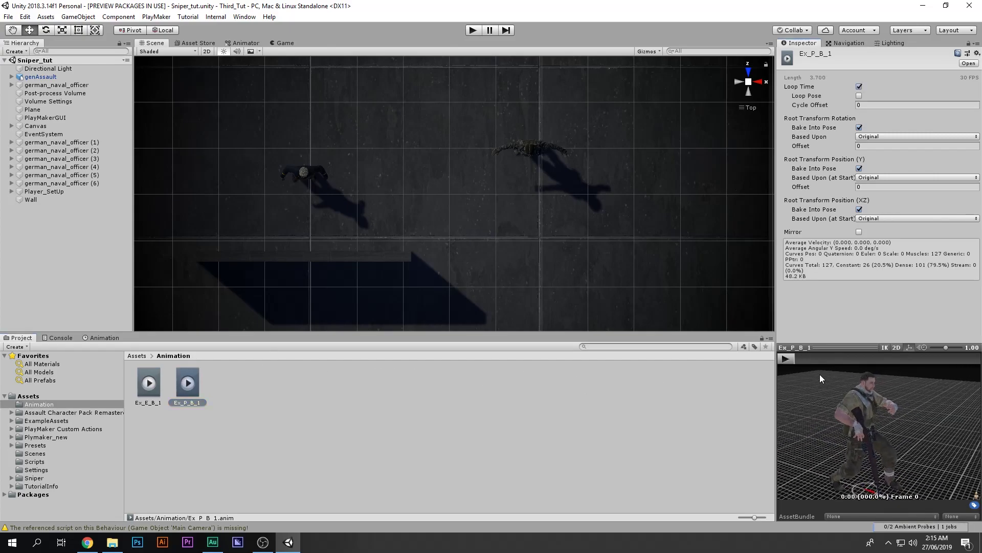
{"action": "left_click", "coordinate": [786, 360]}
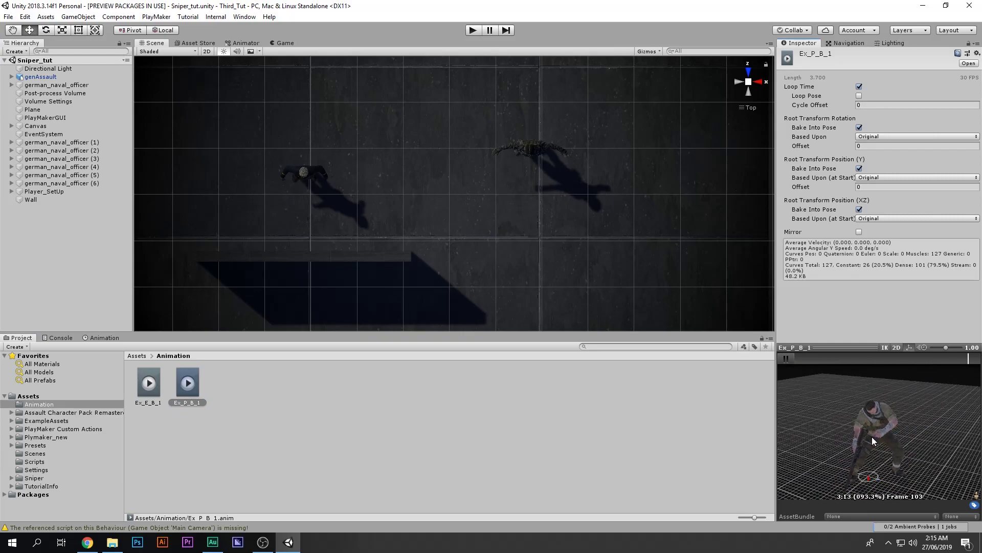
{"action": "left_click_drag", "start_coordinate": [803, 377], "coordinate": [855, 387]}
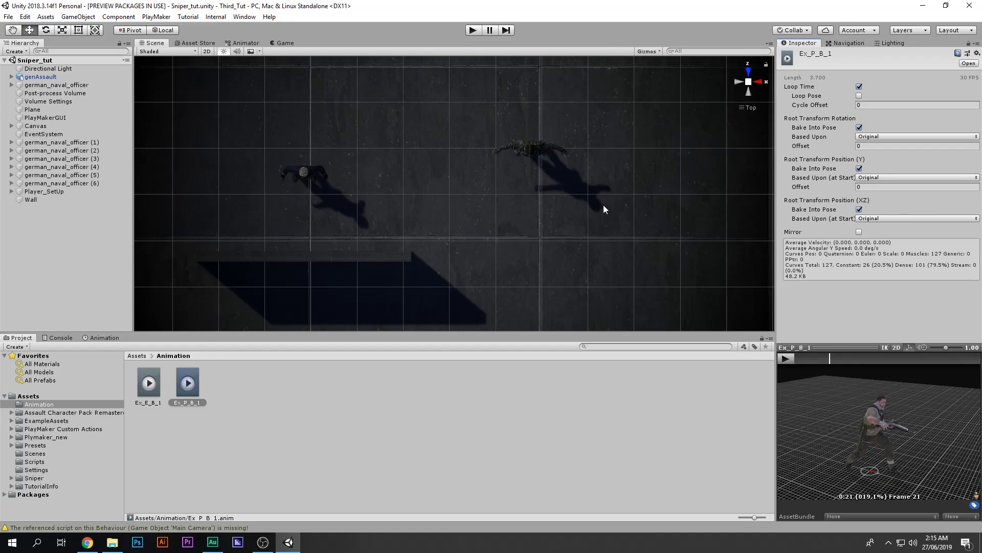
Step: Rename the genAssault soldier as Enemy and collapse its LOD Group component
{"action": "scroll", "coordinate": [582, 263], "scroll_direction": "up", "scroll_amount": 10}
{"action": "left_click_drag", "start_coordinate": [503, 247], "coordinate": [506, 327], "text": "alt"}
{"action": "left_click_drag", "start_coordinate": [450, 246], "coordinate": [579, 175], "text": "alt"}
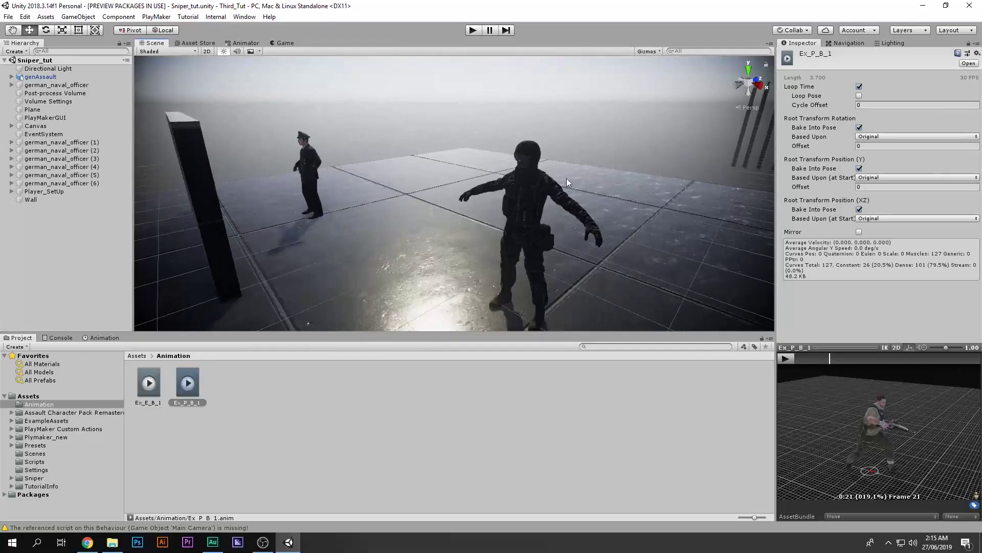
{"action": "left_click", "coordinate": [45, 78]}
{"action": "left_click", "coordinate": [867, 55]}
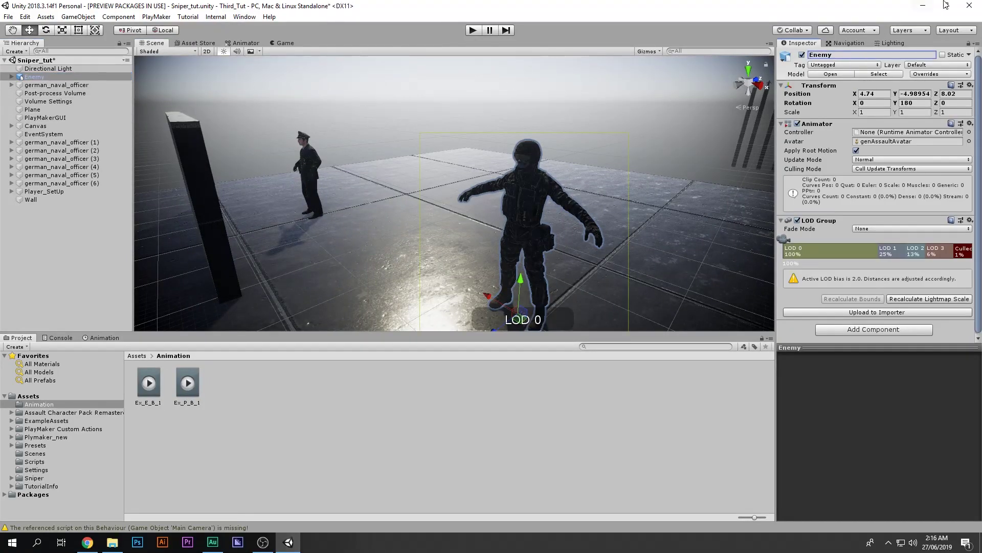
{"action": "left_click", "coordinate": [781, 220]}
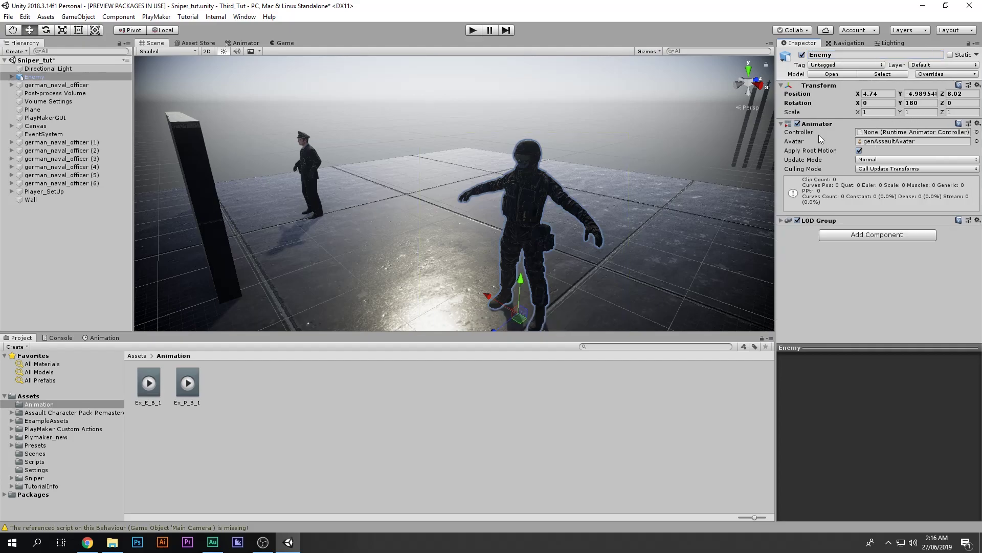
Step: Create an animator controller named Enemy in the Animation folder
{"action": "right_click", "coordinate": [302, 419]}
{"action": "mouse_move", "coordinate": [403, 179]}
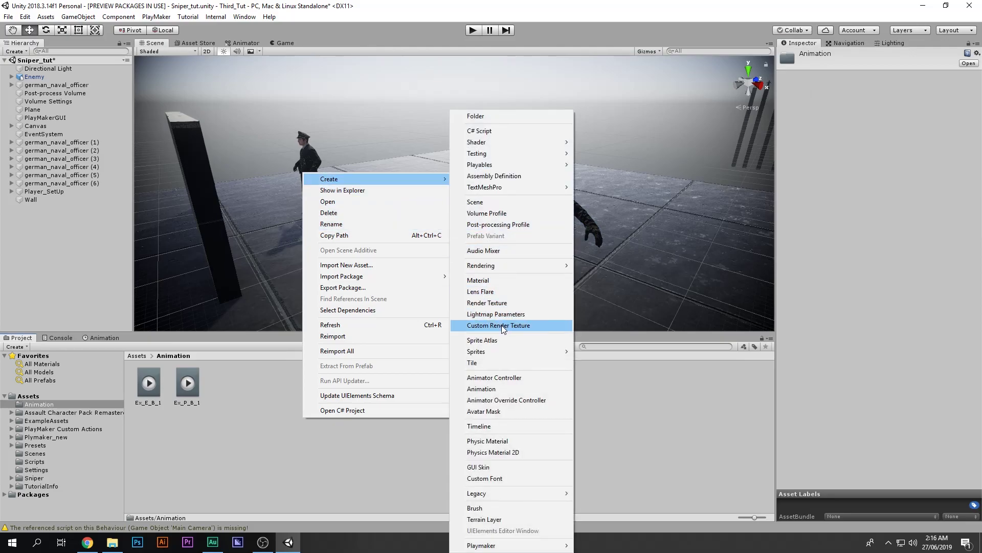
{"action": "left_click", "coordinate": [494, 377]}
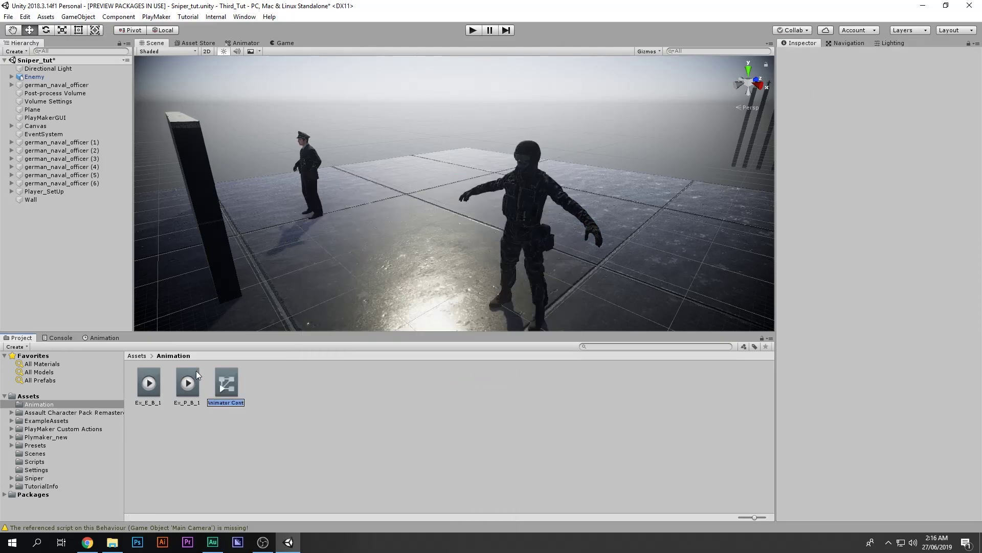
{"action": "type", "text": "Enemt"}
{"action": "key", "text": "Return"}
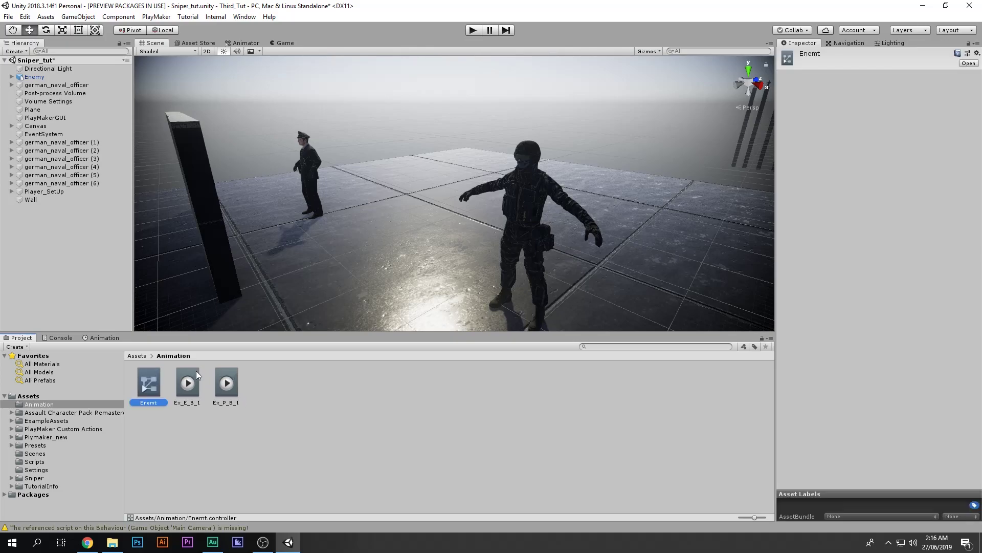
{"action": "key", "text": "F2"}
{"action": "type", "text": "y"}
{"action": "key", "text": "Return"}
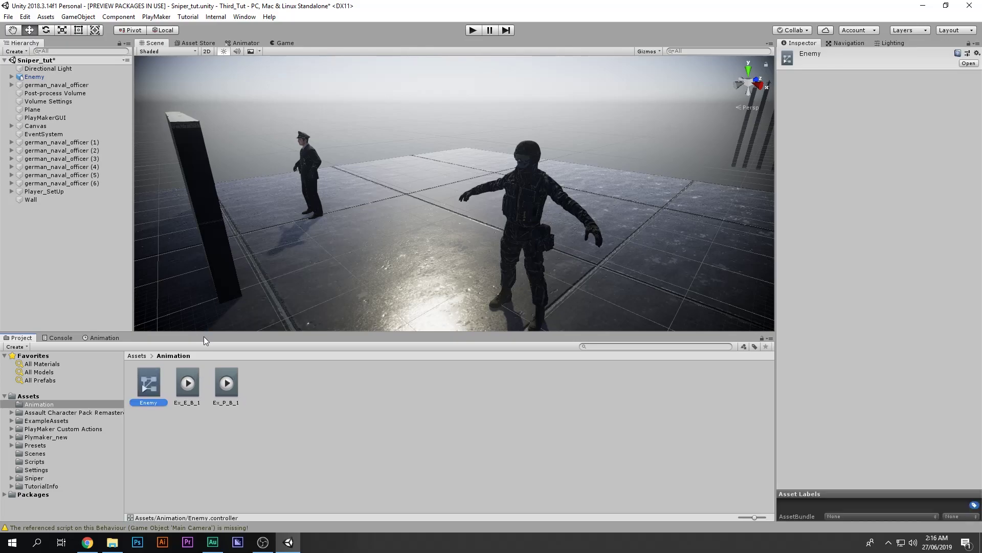
Step: Assign the Enemy controller to the Enemy object's Animator component and open the controller's state graph
{"action": "left_click", "coordinate": [31, 77]}
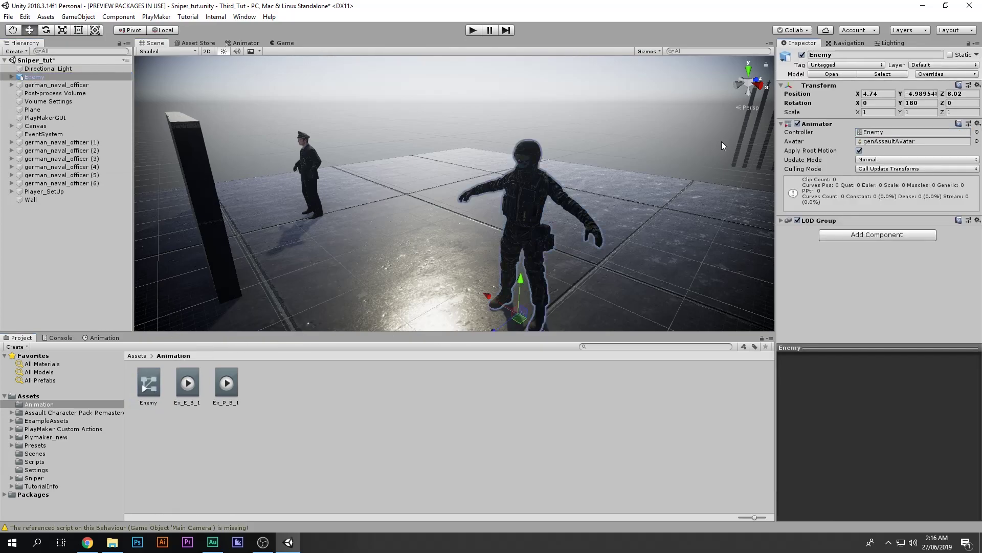
{"action": "double_click", "coordinate": [150, 373]}
{"action": "middle_click_drag", "start_coordinate": [444, 260], "coordinate": [472, 241]}
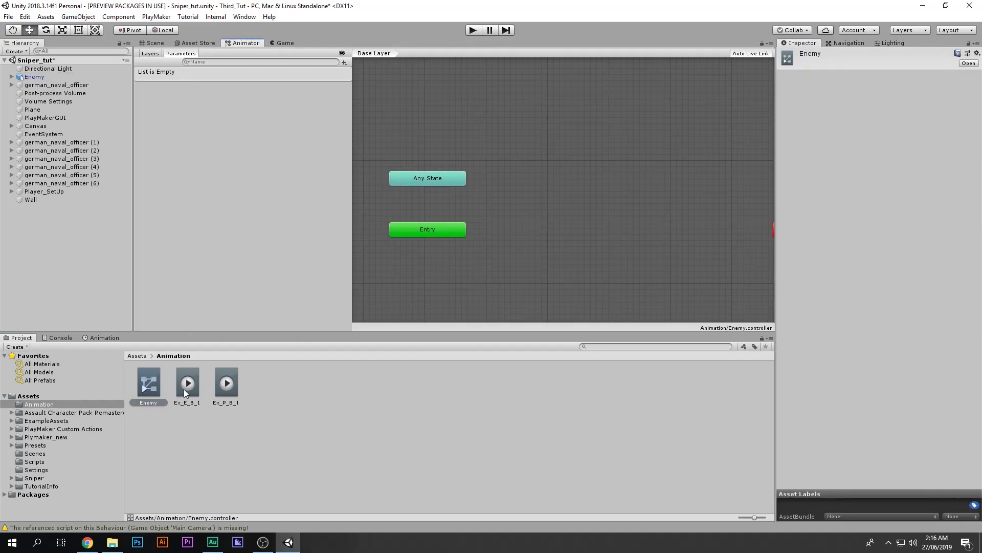
Step: Add the Rifle Idle animation from the Sniper folder as the Enemy controller's default state and preview the clip
{"action": "left_click", "coordinate": [35, 476]}
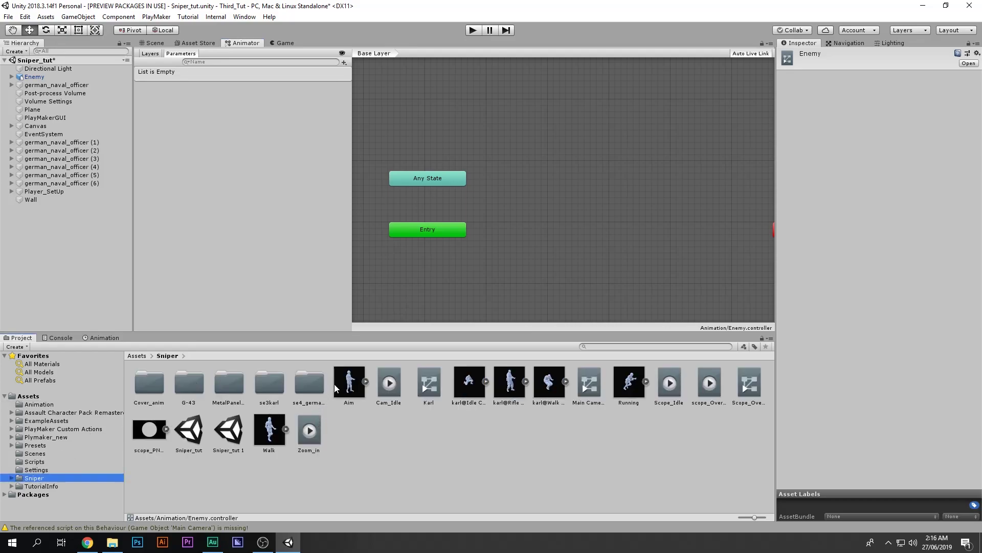
{"action": "left_click_drag", "start_coordinate": [513, 398], "coordinate": [527, 234]}
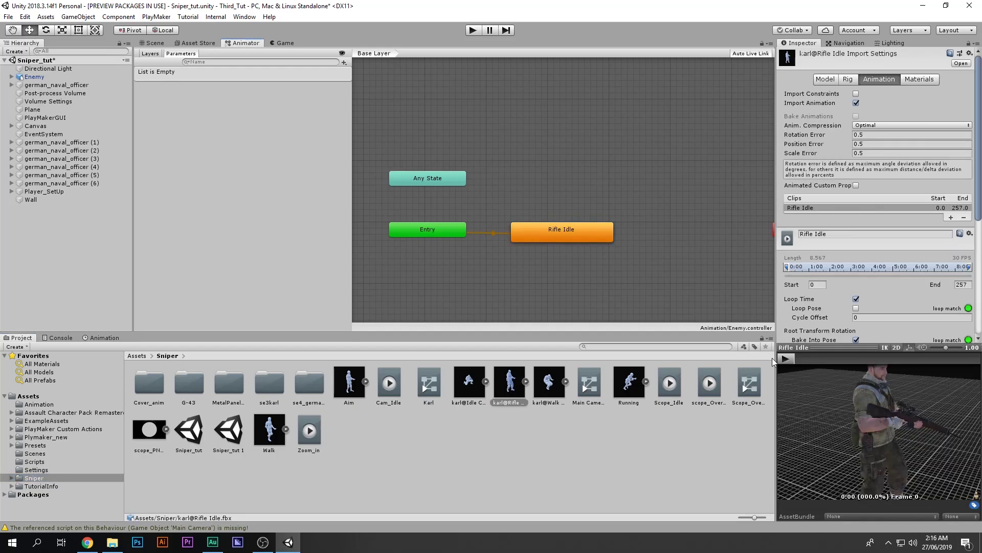
{"action": "left_click", "coordinate": [785, 360]}
{"action": "left_click_drag", "start_coordinate": [851, 424], "coordinate": [873, 422]}
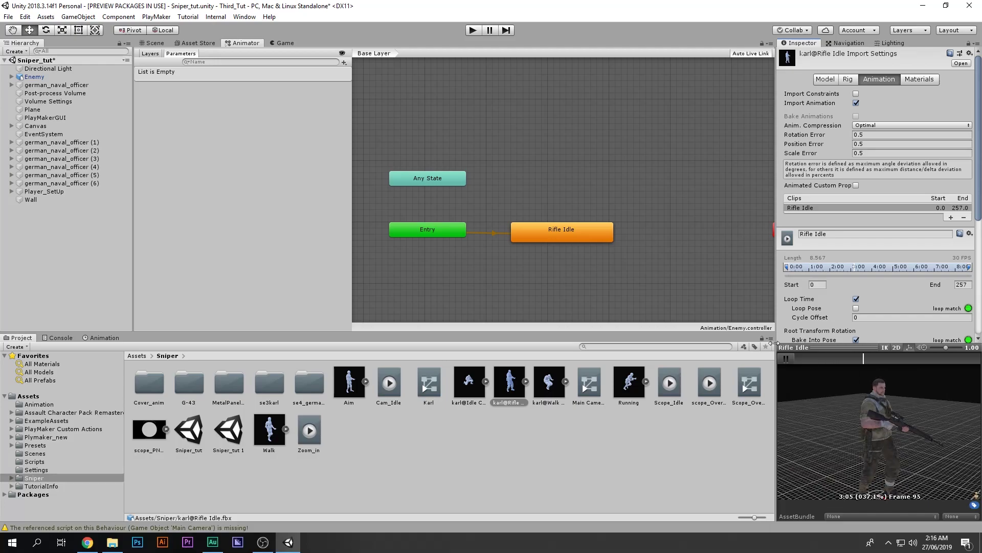
Step: Examine the Aim, Rifle Idle, Walk and Running animations in the Sniper folder, comparing their previews
{"action": "left_click", "coordinate": [349, 383]}
{"action": "left_click", "coordinate": [501, 388]}
{"action": "left_click", "coordinate": [548, 384]}
{"action": "left_click", "coordinate": [629, 384]}
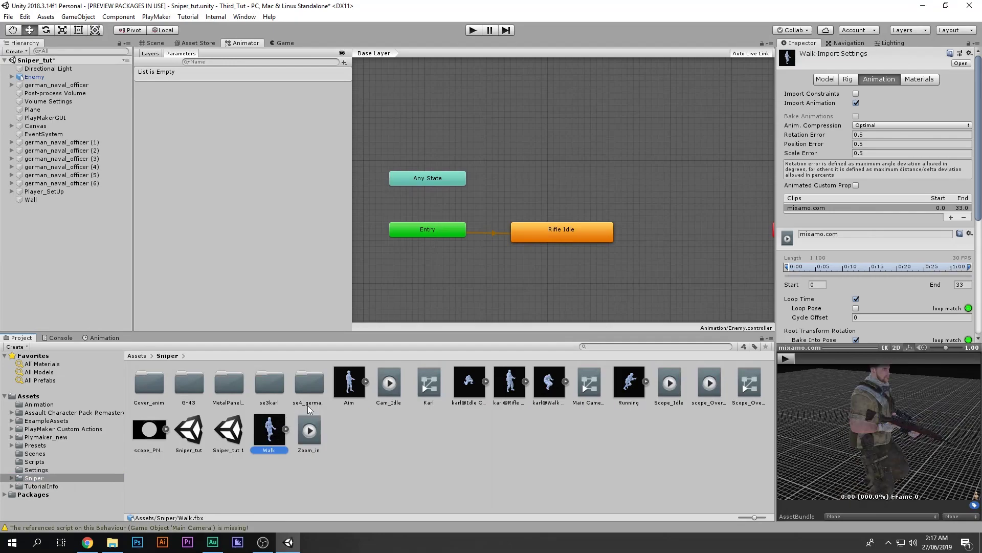
{"action": "left_click", "coordinate": [348, 384]}
{"action": "left_click", "coordinate": [509, 385]}
{"action": "left_click", "coordinate": [551, 397]}
{"action": "left_click", "coordinate": [628, 384]}
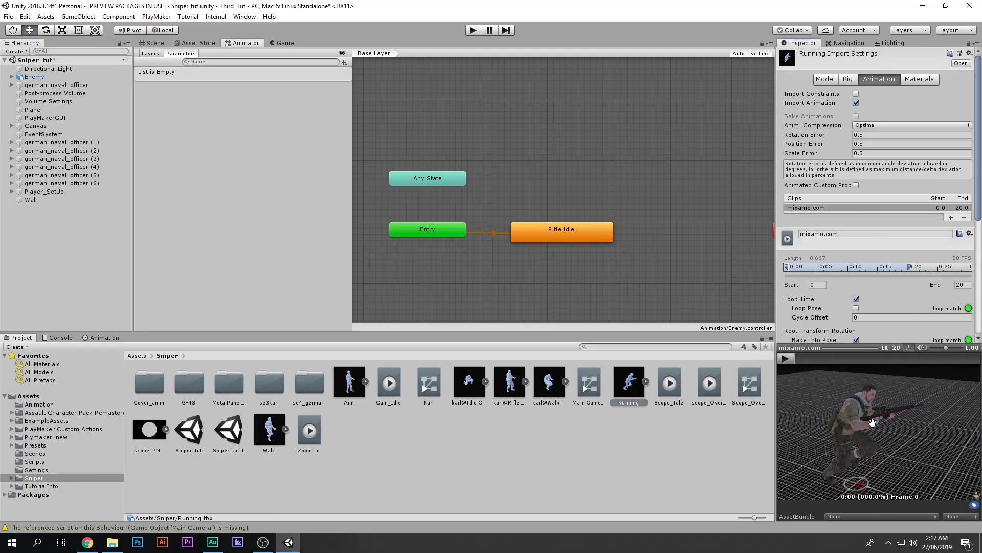
{"action": "left_click_drag", "start_coordinate": [952, 418], "coordinate": [938, 412]}
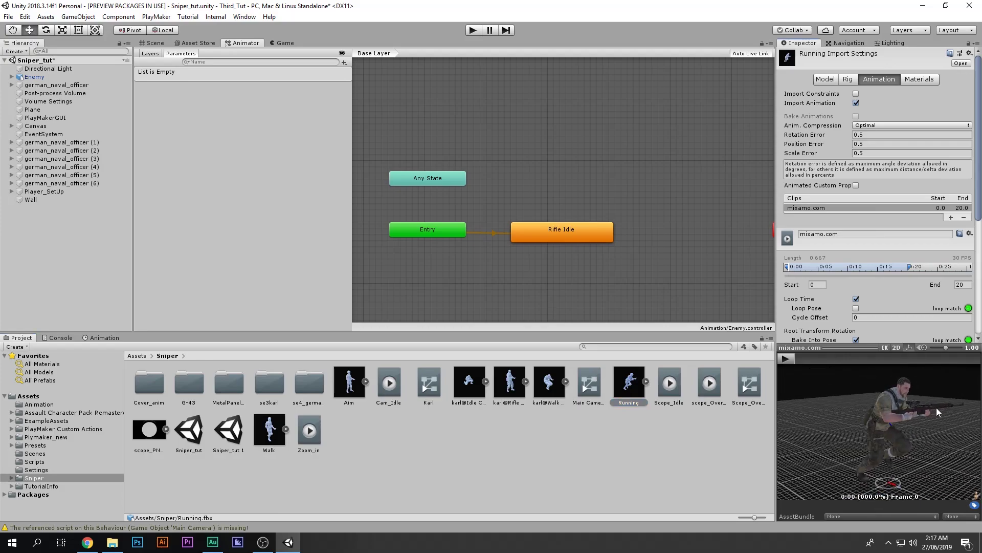
Step: Add the Ex_E_B_1 clip from the Animation folder as a state above Rifle Idle in the Enemy controller
{"action": "left_click", "coordinate": [580, 233]}
{"action": "left_click", "coordinate": [77, 77]}
{"action": "left_click_drag", "start_coordinate": [552, 232], "coordinate": [544, 231]}
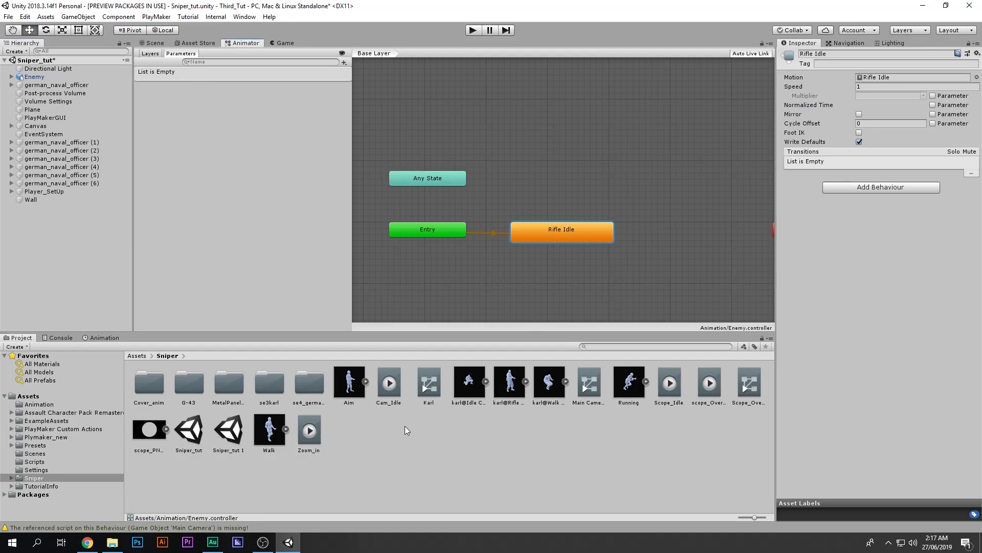
{"action": "left_click", "coordinate": [79, 405]}
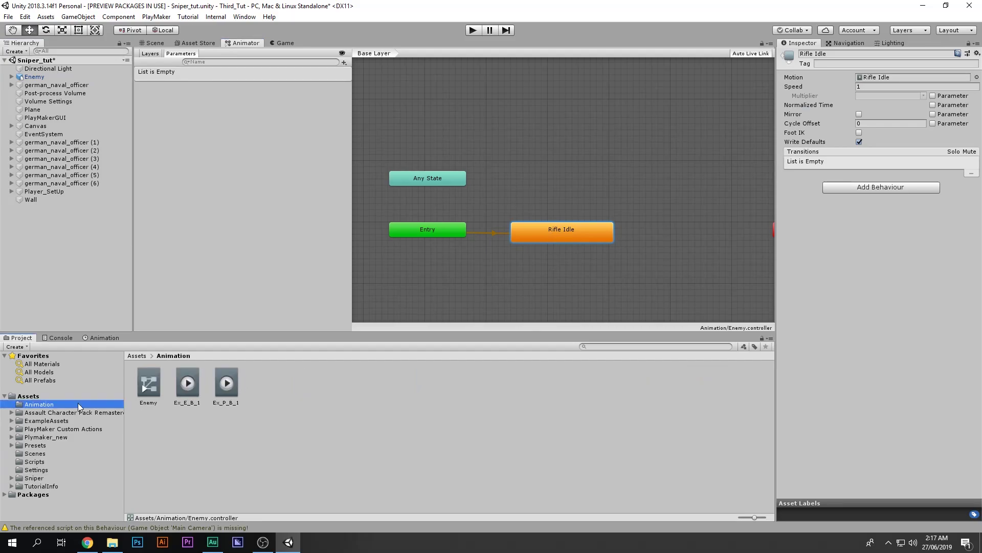
{"action": "left_click", "coordinate": [183, 403]}
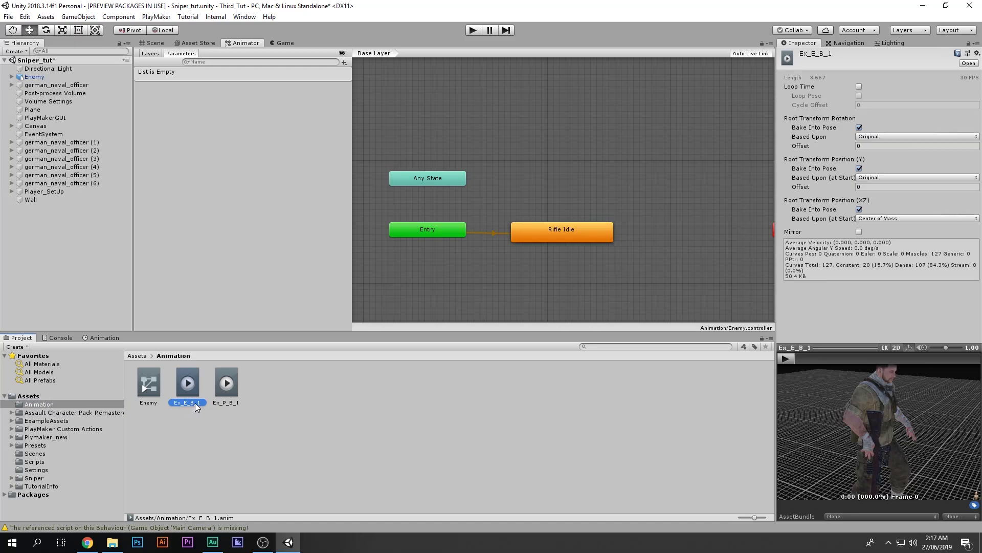
{"action": "left_click_drag", "start_coordinate": [533, 162], "coordinate": [561, 192]}
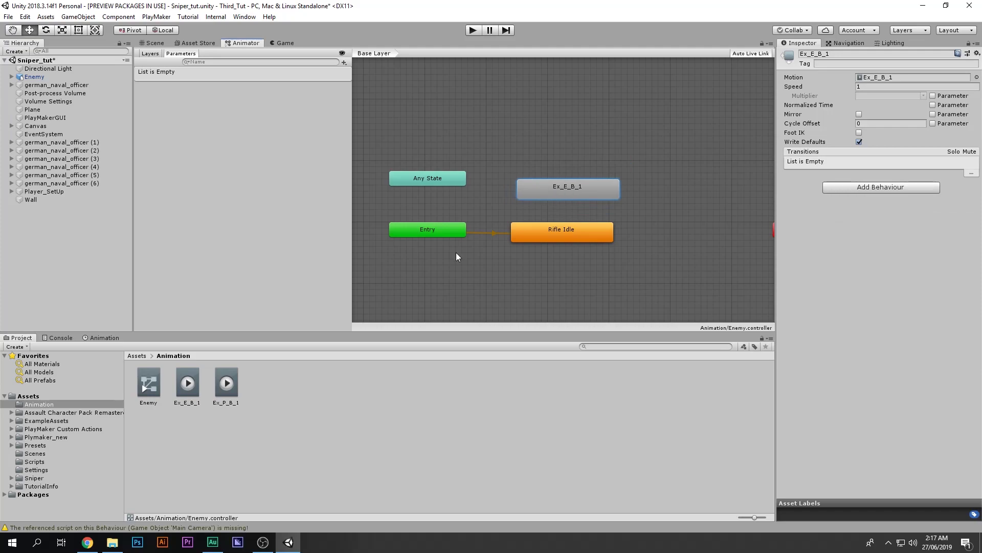
{"action": "left_click", "coordinate": [244, 386]}
{"action": "left_click_drag", "start_coordinate": [572, 191], "coordinate": [581, 168]}
Step: Create a transition from Rifle Idle to Ex_E_B_1 and scrub partway through its preview
{"action": "right_click", "coordinate": [564, 240]}
{"action": "left_click", "coordinate": [565, 191]}
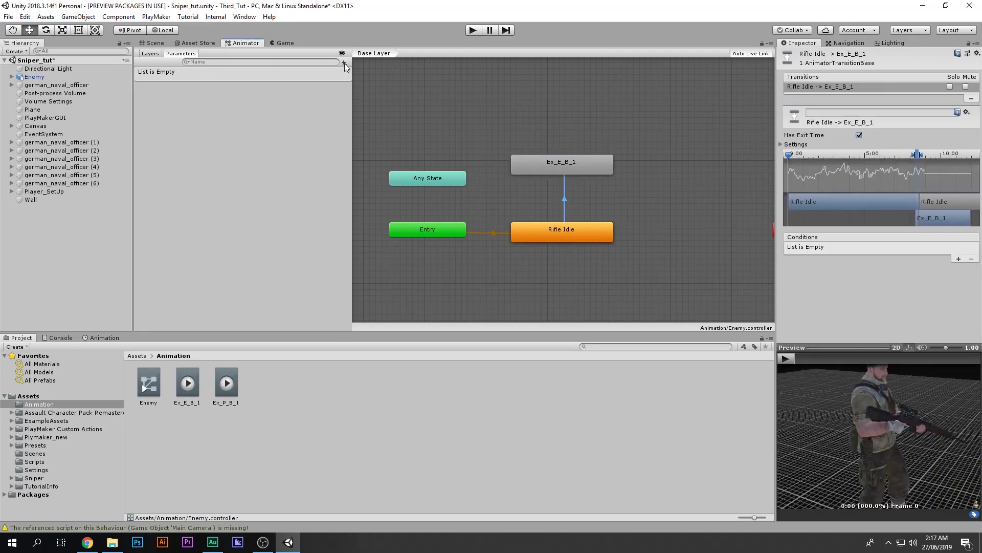
{"action": "left_click", "coordinate": [808, 360]}
{"action": "scroll", "coordinate": [869, 407], "scroll_direction": "down", "scroll_amount": 6}
{"action": "left_click_drag", "start_coordinate": [813, 359], "coordinate": [836, 361]}
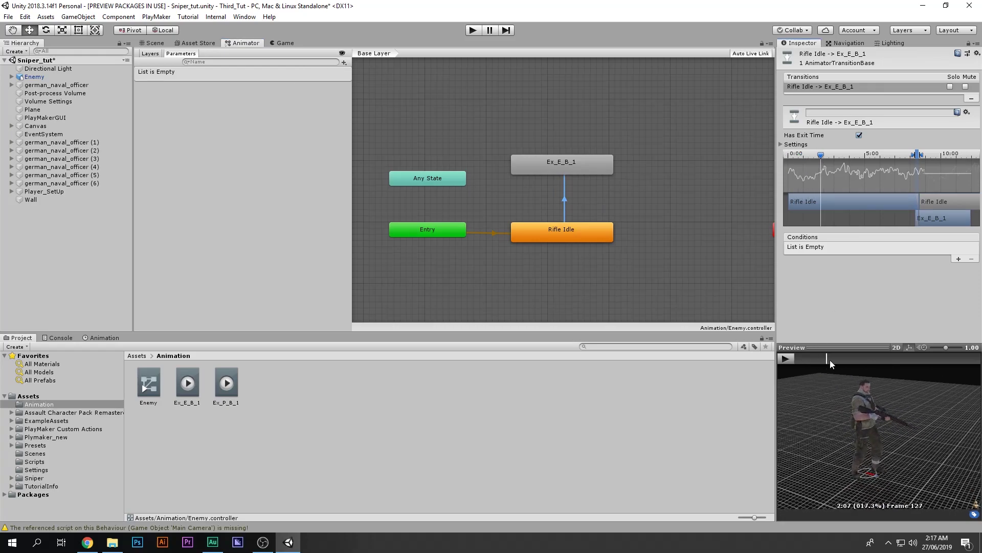
{"action": "left_click_drag", "start_coordinate": [909, 431], "coordinate": [896, 412]}
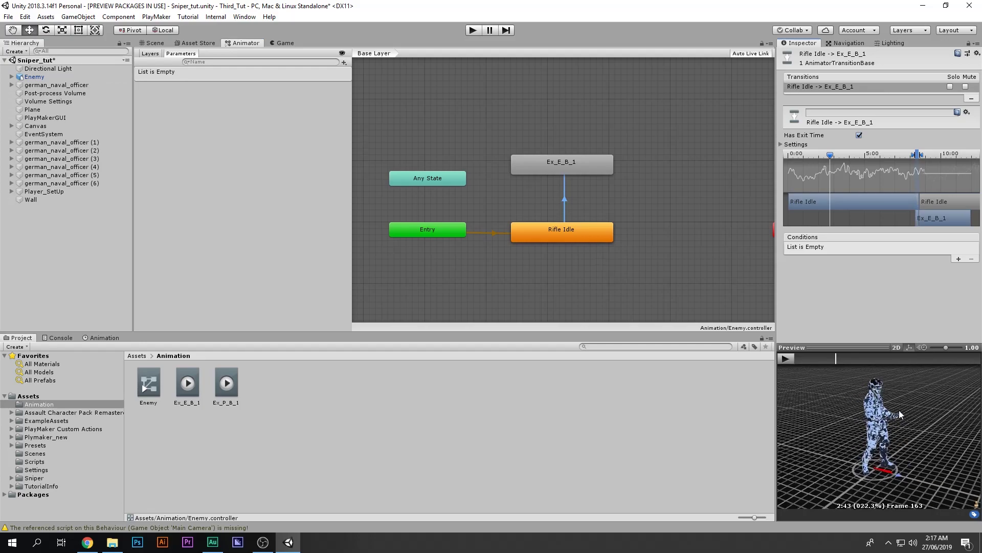
Step: Try to remove the genAssault_LOD1, LOD2 and LOD3 meshes from the Enemy prefab instance
{"action": "left_click", "coordinate": [12, 77]}
{"action": "left_click", "coordinate": [61, 94]}
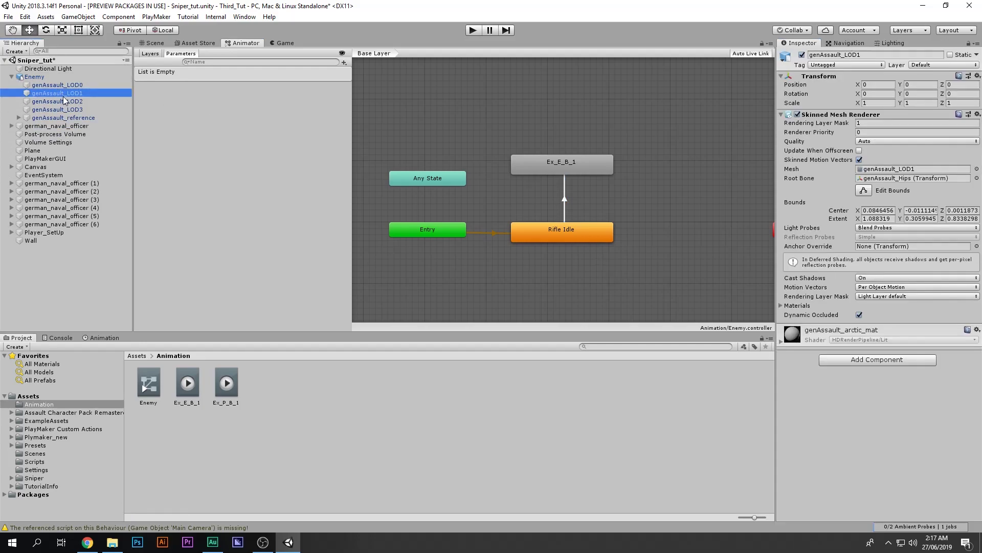
{"action": "left_click", "coordinate": [58, 109], "text": "shift"}
{"action": "left_click_drag", "start_coordinate": [61, 108], "coordinate": [56, 92]}
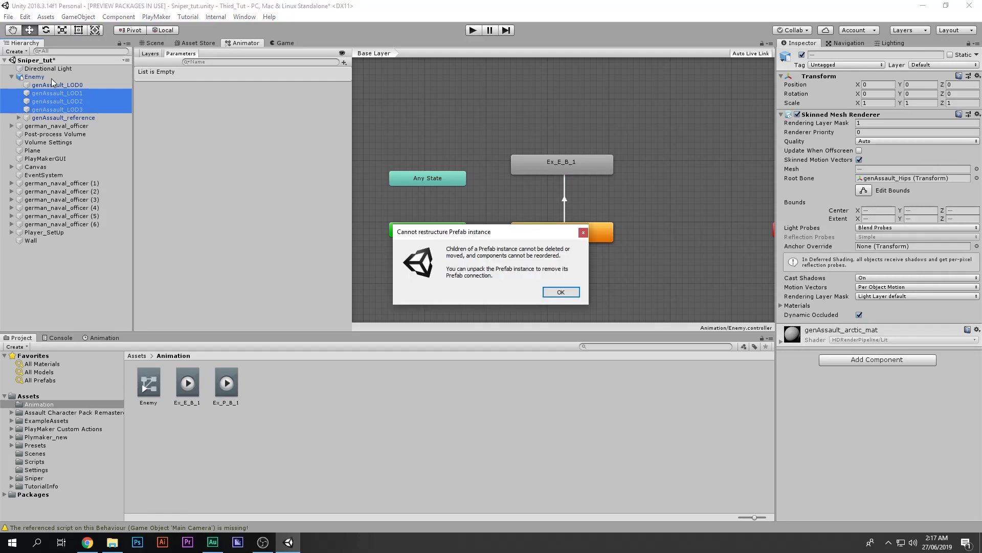
{"action": "key", "text": "Return"}
Step: Unpack the Enemy prefab instance, select its lower-detail genAssault LOD meshes, and collapse the Enemy hierarchy
{"action": "right_click", "coordinate": [51, 77]}
{"action": "left_click", "coordinate": [108, 161]}
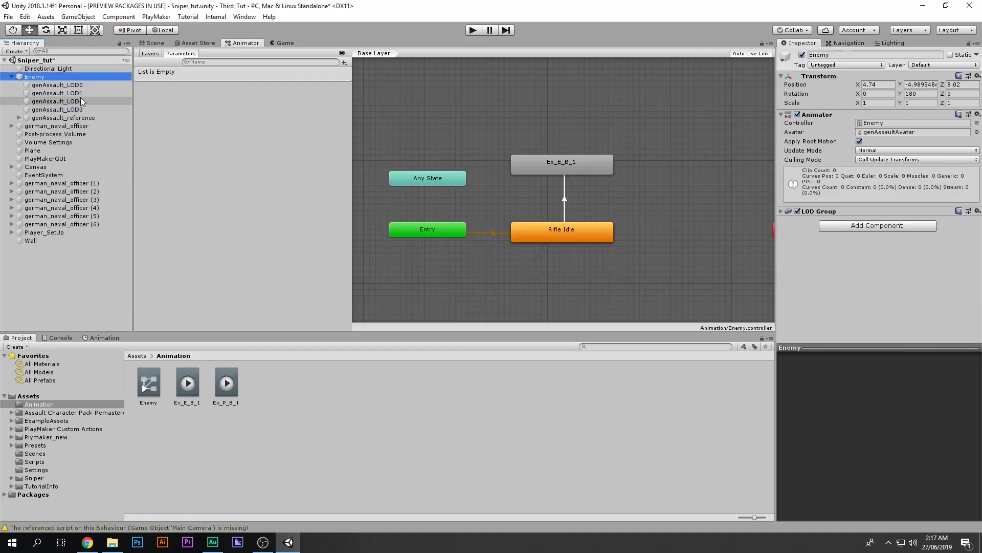
{"action": "left_click", "coordinate": [83, 101], "text": "shift"}
{"action": "left_click", "coordinate": [82, 110], "text": "shift"}
{"action": "left_click", "coordinate": [67, 77]}
{"action": "key", "text": "Left"}
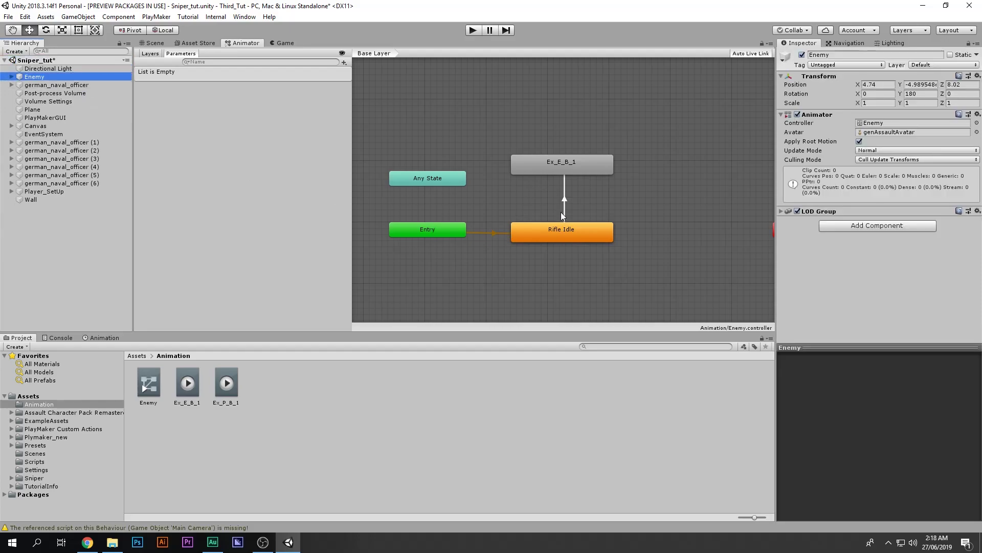
Step: Preview the whole blend from Rifle Idle into Ex_E_B_1 by scrubbing its timeline
{"action": "left_click", "coordinate": [565, 212]}
{"action": "left_click_drag", "start_coordinate": [804, 360], "coordinate": [976, 364]}
{"action": "mouse_move", "coordinate": [974, 365]}
{"action": "left_mouse_down"}
{"action": "mouse_move", "coordinate": [821, 353]}
{"action": "mouse_move", "coordinate": [607, 263]}
{"action": "left_mouse_up"}
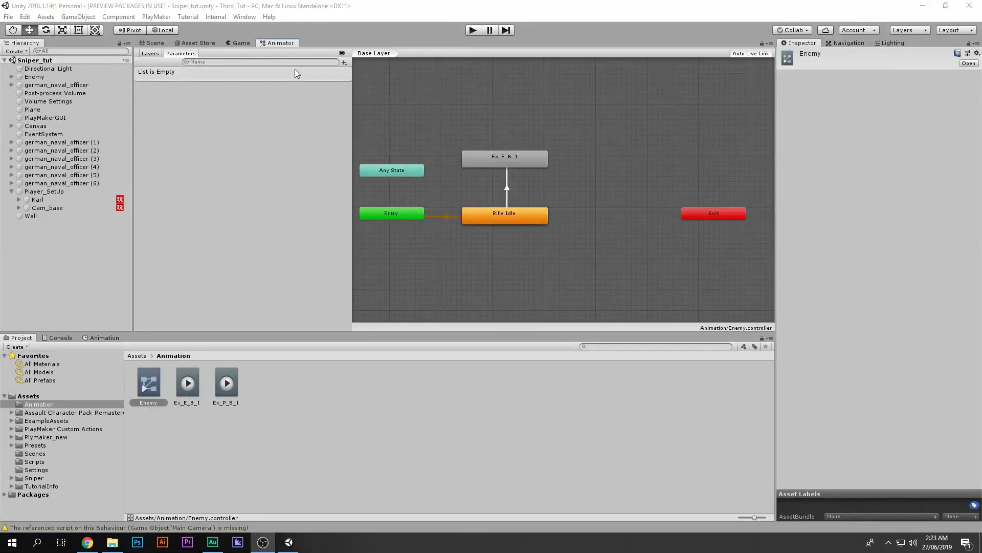
Step: Add a trigger parameter named Killed to the Enemy controller
{"action": "left_click", "coordinate": [343, 62]}
{"action": "left_click", "coordinate": [371, 107]}
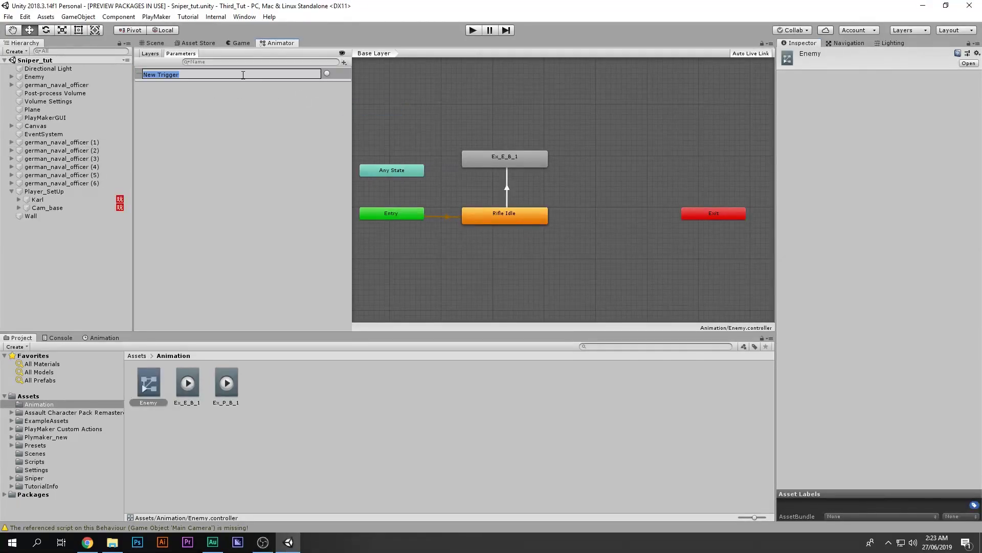
{"action": "type", "text": "k"}
{"action": "key", "text": "Return"}
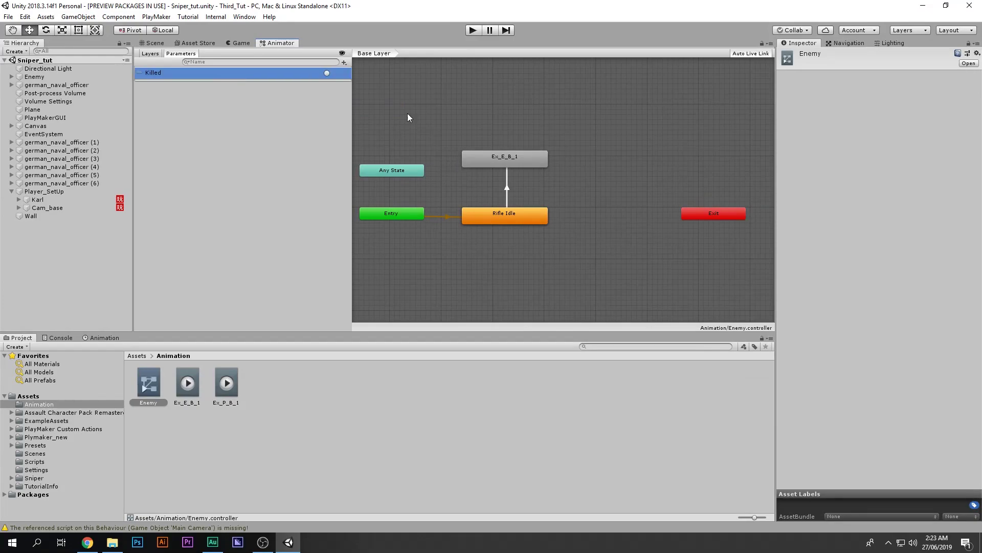
Step: Make the Rifle Idle to Ex_E_B_1 transition depend on the Killed condition, with Has Exit Time off
{"action": "left_click", "coordinate": [507, 199]}
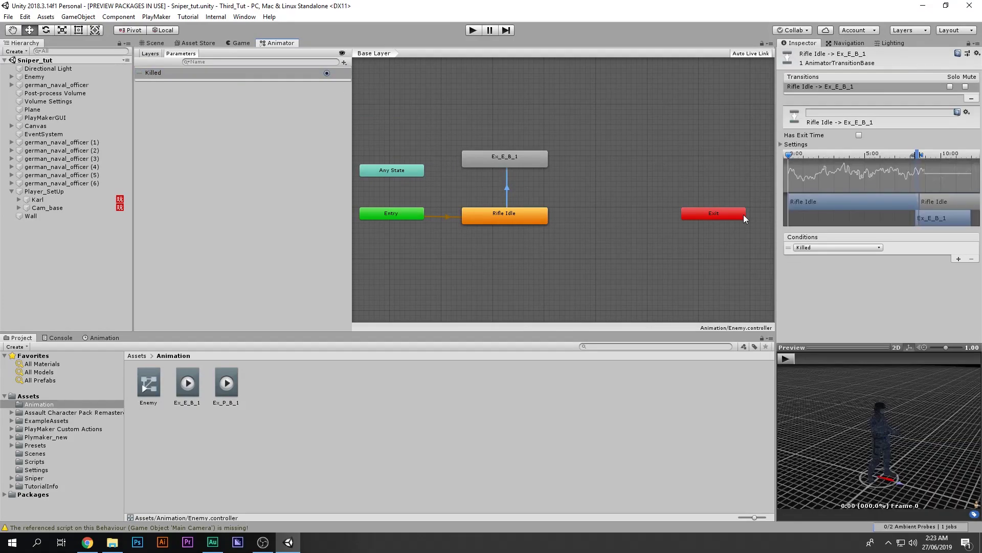
{"action": "left_click", "coordinate": [868, 245]}
{"action": "left_click", "coordinate": [852, 281]}
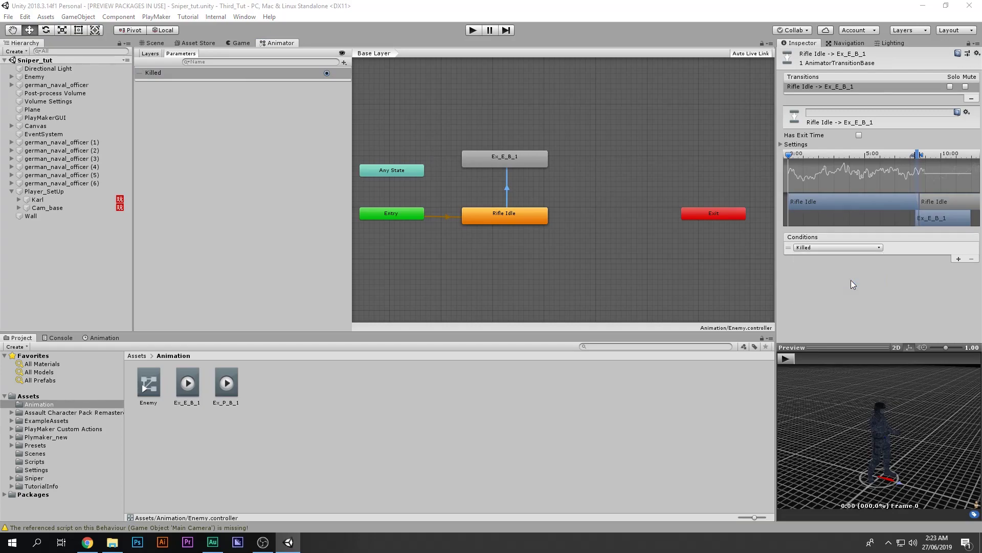
{"action": "left_click", "coordinate": [544, 77]}
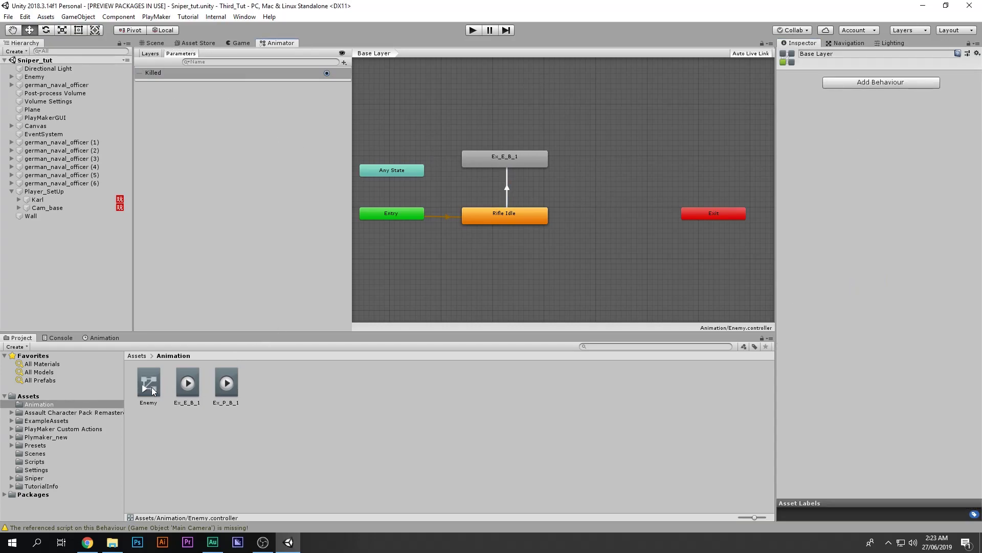
Step: Locate the animator controller of the Karl object under Player_SetUp and open its state graph
{"action": "left_click", "coordinate": [29, 396]}
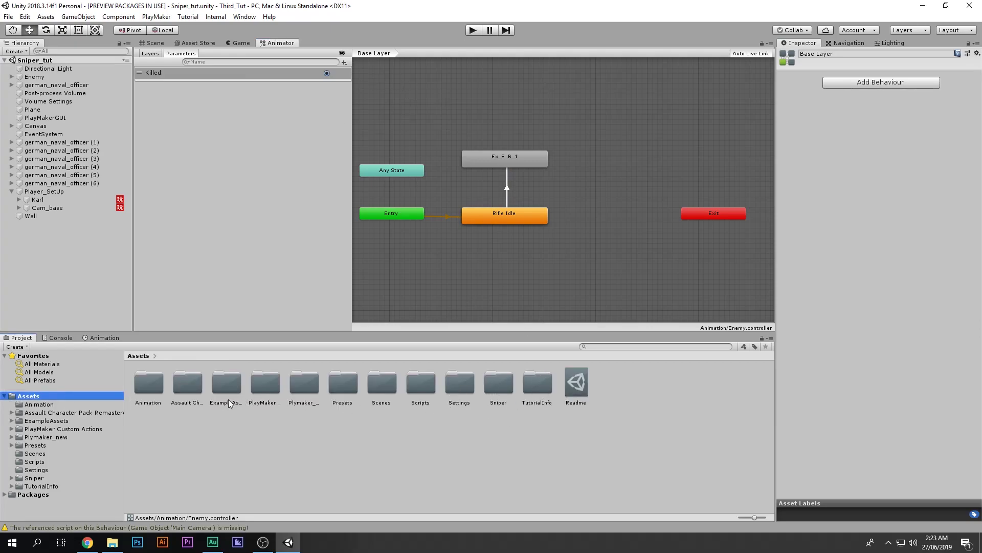
{"action": "left_click", "coordinate": [153, 43]}
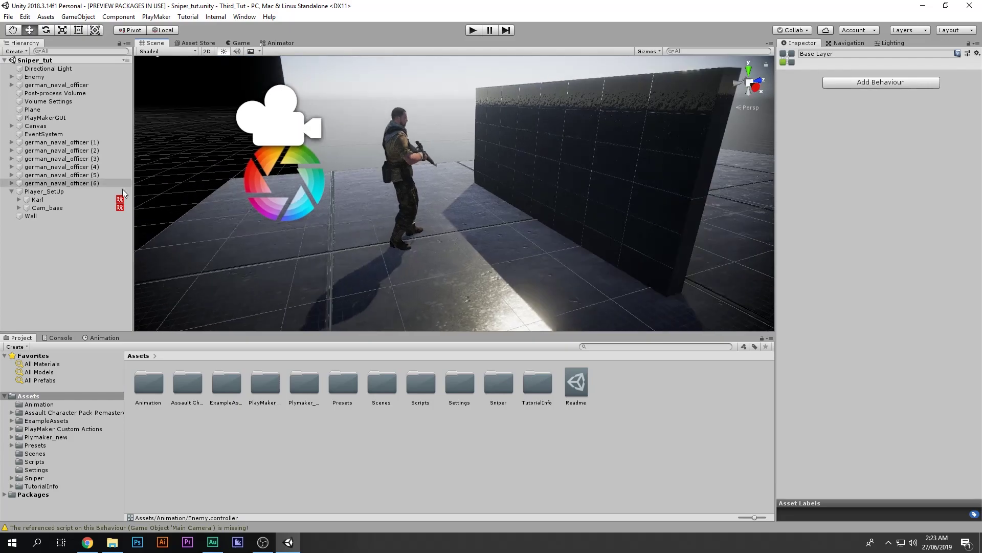
{"action": "left_click", "coordinate": [71, 201]}
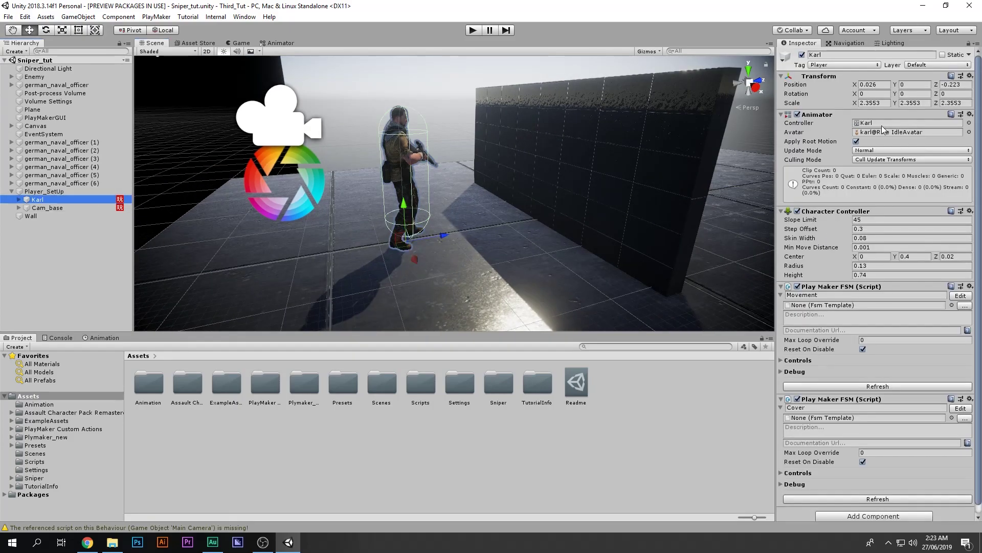
{"action": "left_click", "coordinate": [882, 125]}
{"action": "left_click", "coordinate": [429, 383]}
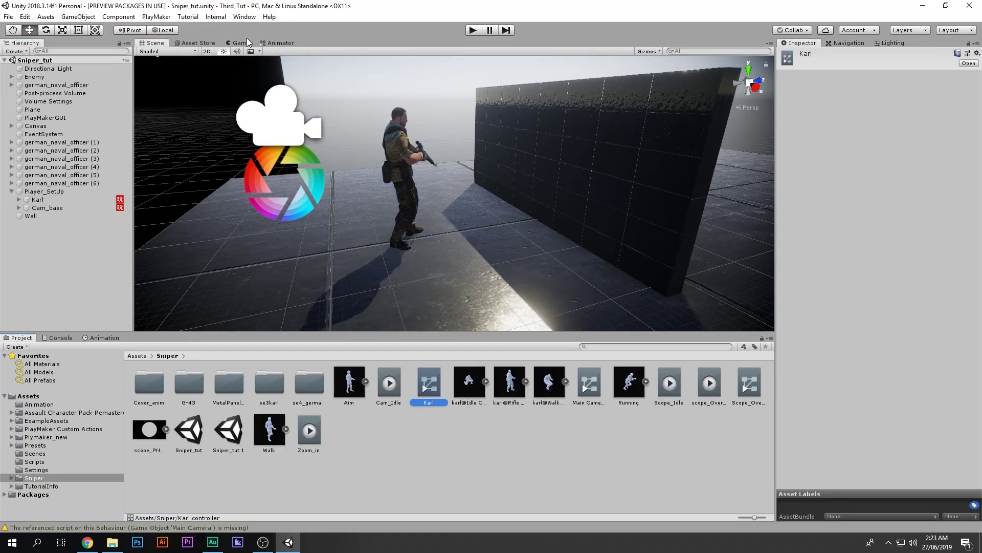
{"action": "left_click", "coordinate": [271, 43]}
{"action": "middle_click_drag", "start_coordinate": [664, 211], "coordinate": [610, 210]}
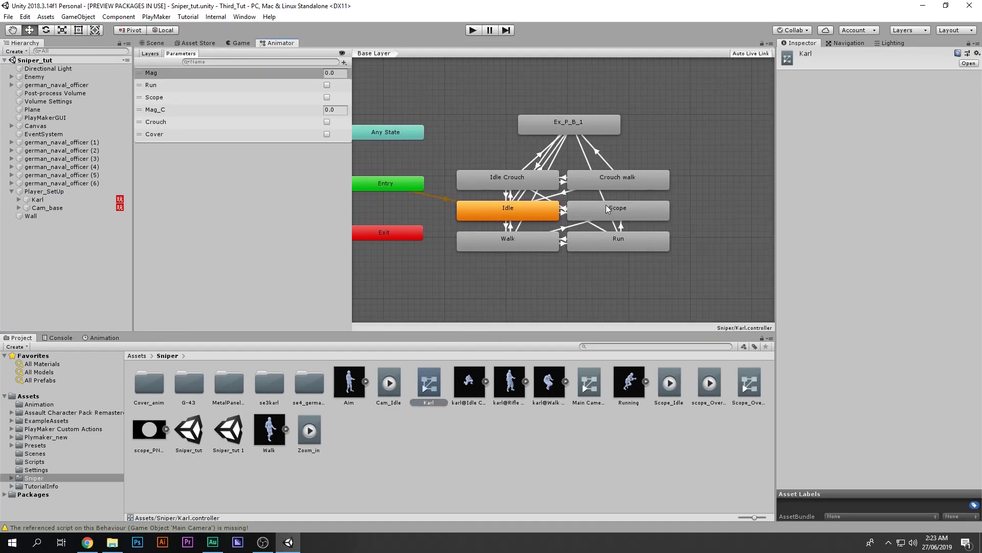
Step: Delete the existing Ex_P_B_1 state from the Karl controller
{"action": "left_click", "coordinate": [518, 178]}
{"action": "left_click", "coordinate": [575, 129]}
{"action": "key", "text": "Delete"}
Step: Review the Karl controller's Idle Crouch, Crouch walk, Idle, Scope, Walk and Run states
{"action": "left_click", "coordinate": [516, 179]}
{"action": "left_click", "coordinate": [598, 184]}
{"action": "left_click", "coordinate": [503, 185]}
{"action": "left_click", "coordinate": [513, 210]}
{"action": "left_click", "coordinate": [593, 216]}
{"action": "left_click", "coordinate": [554, 243]}
{"action": "left_click", "coordinate": [578, 243]}
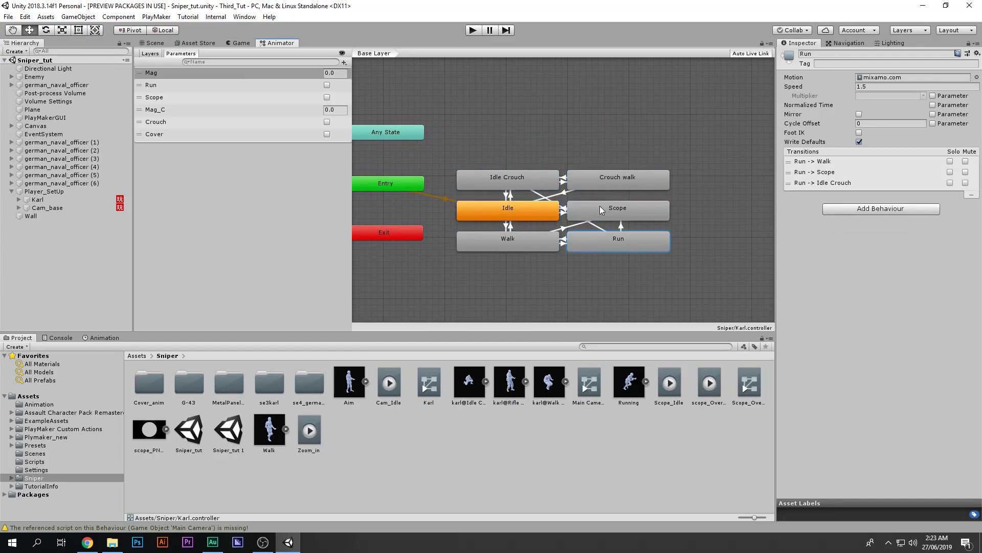
{"action": "scroll", "coordinate": [443, 203], "scroll_direction": "up", "scroll_amount": 3}
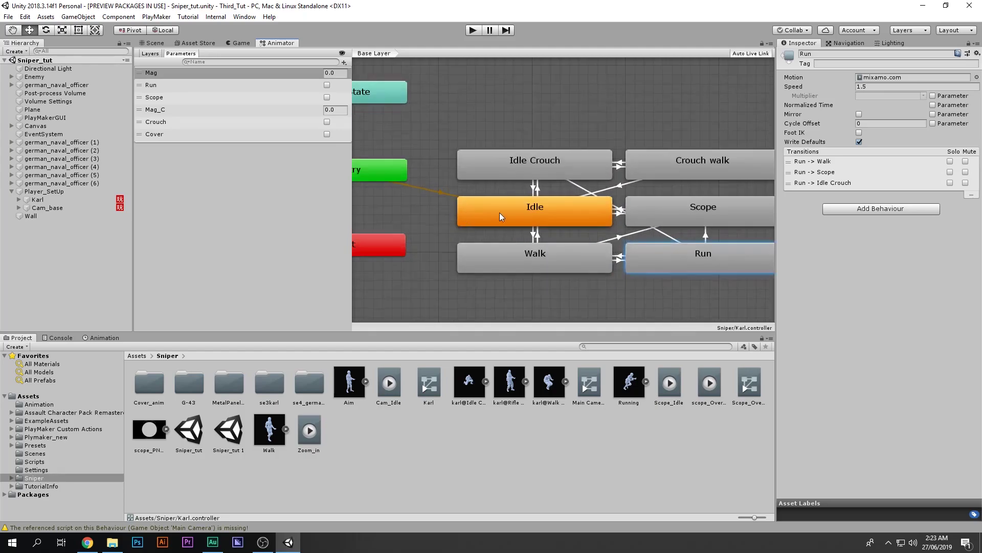
Step: Add the Ex_P_B_1 clip from the Animation folder as a state above the crouch states in the Karl controller
{"action": "left_click", "coordinate": [40, 404]}
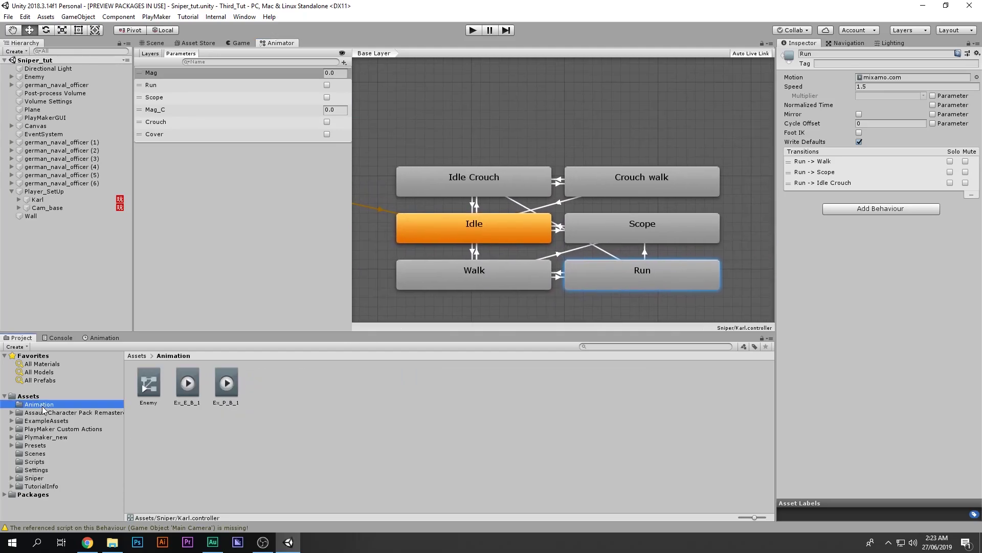
{"action": "left_click_drag", "start_coordinate": [228, 392], "coordinate": [578, 116]}
{"action": "left_click_drag", "start_coordinate": [495, 113], "coordinate": [486, 103]}
Step: Add a trigger parameter named Takedown to the Karl controller
{"action": "left_click", "coordinate": [344, 63]}
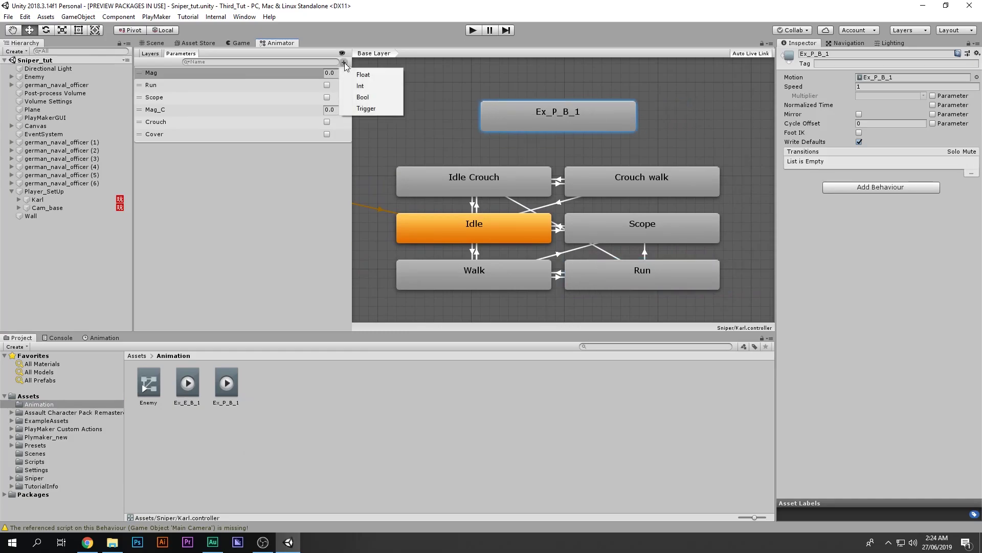
{"action": "left_click", "coordinate": [362, 108]}
{"action": "type", "text": "Takedow"}
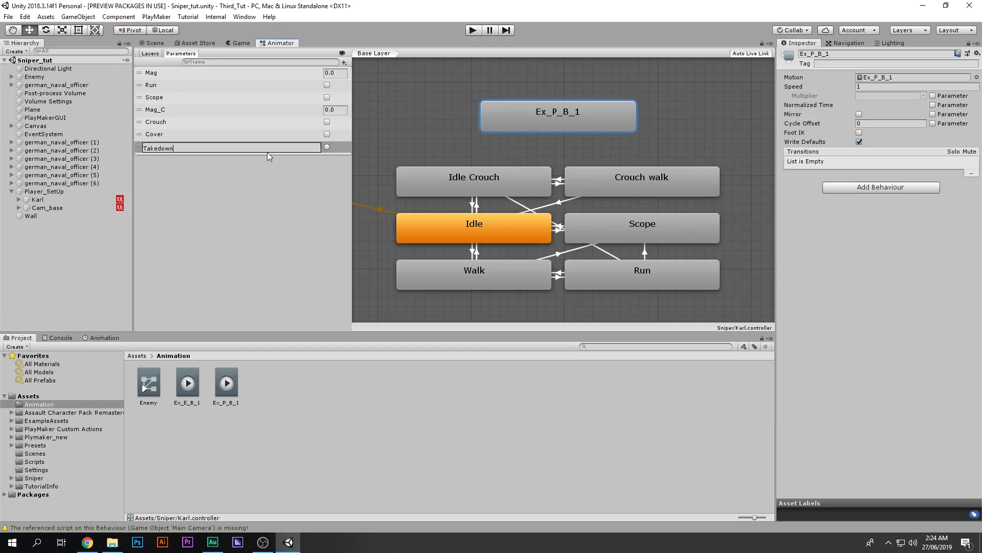
{"action": "type", "text": "n"}
{"action": "key", "text": "Return"}
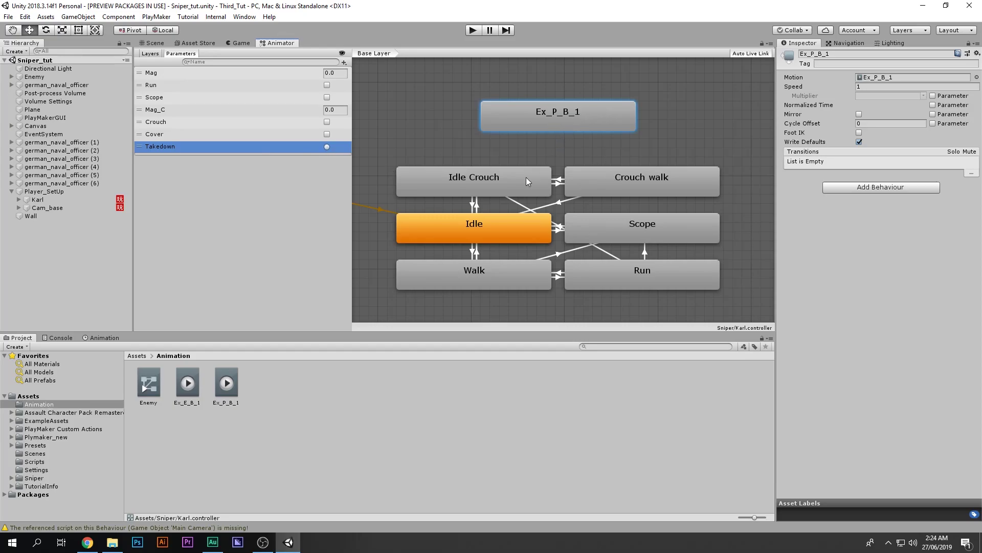
Step: Create transitions from the Idle, Walk and Run states to Ex_P_B_1
{"action": "right_click", "coordinate": [505, 230]}
{"action": "left_click", "coordinate": [527, 238]}
{"action": "left_click", "coordinate": [542, 129]}
{"action": "right_click", "coordinate": [496, 266]}
{"action": "left_click", "coordinate": [527, 272]}
{"action": "left_click", "coordinate": [563, 110]}
{"action": "right_click", "coordinate": [627, 272]}
{"action": "left_click", "coordinate": [646, 279]}
{"action": "left_click", "coordinate": [583, 126]}
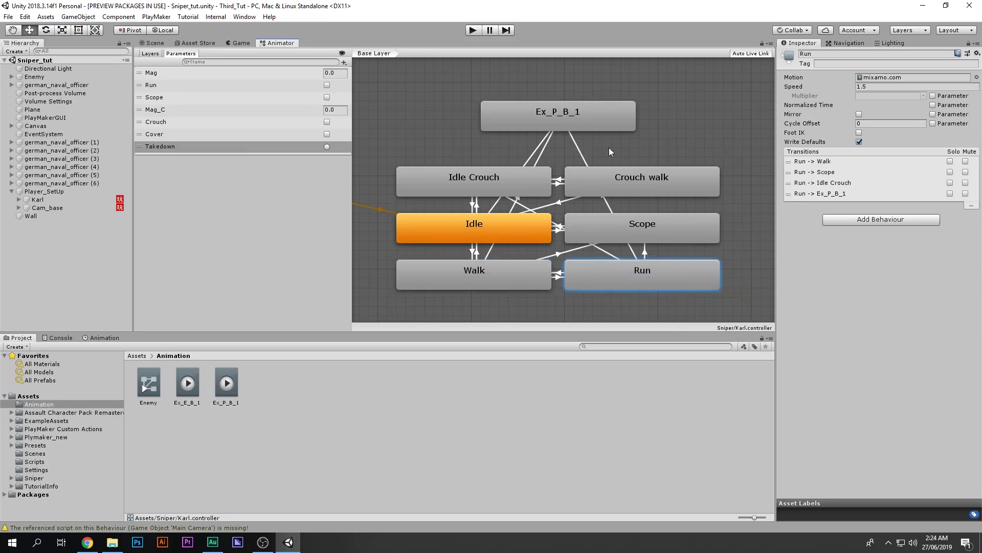
Step: Create transitions from the Crouch walk and Idle Crouch states to Ex_P_B_1
{"action": "right_click", "coordinate": [606, 177]}
{"action": "left_click", "coordinate": [632, 183]}
{"action": "left_click", "coordinate": [588, 120]}
{"action": "right_click", "coordinate": [527, 178]}
{"action": "left_click", "coordinate": [550, 184]}
{"action": "left_click", "coordinate": [557, 114]}
Step: Add the Takedown condition to the Idle Crouch to Ex_P_B_1 transition and turn off Has Exit Time
{"action": "left_click", "coordinate": [517, 149]}
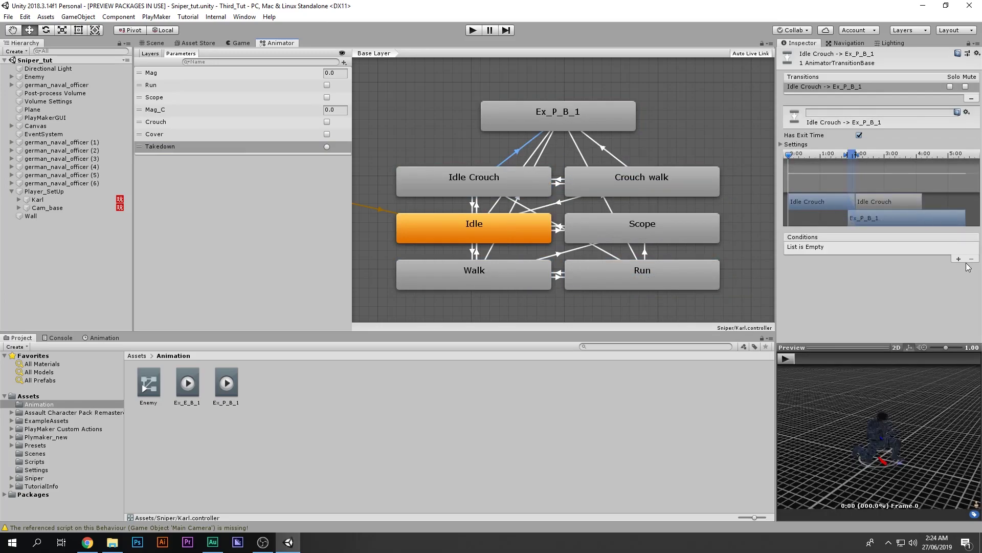
{"action": "left_click", "coordinate": [958, 258]}
{"action": "left_click", "coordinate": [845, 248]}
{"action": "scroll", "coordinate": [849, 307], "scroll_direction": "down", "scroll_amount": 1}
{"action": "left_click", "coordinate": [849, 309]}
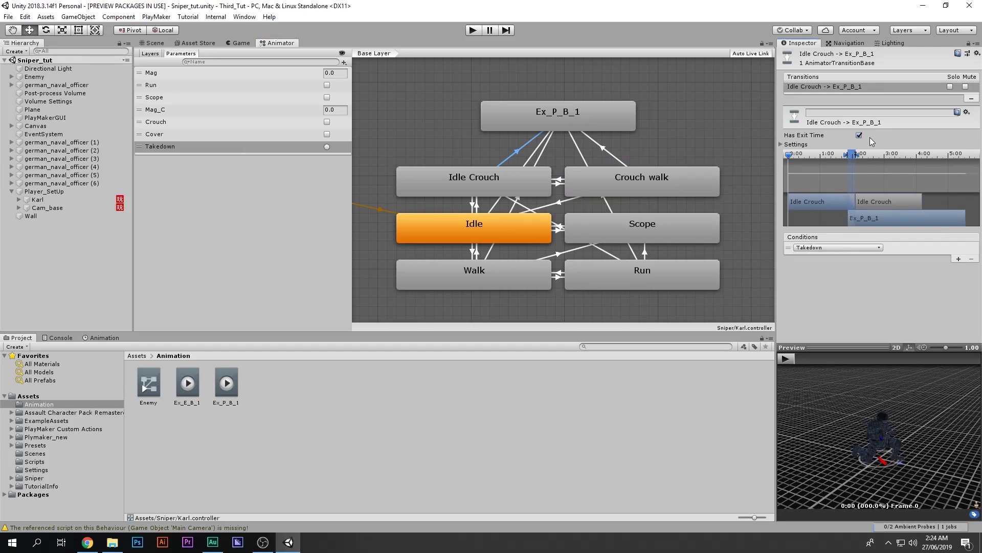
{"action": "left_click", "coordinate": [859, 135]}
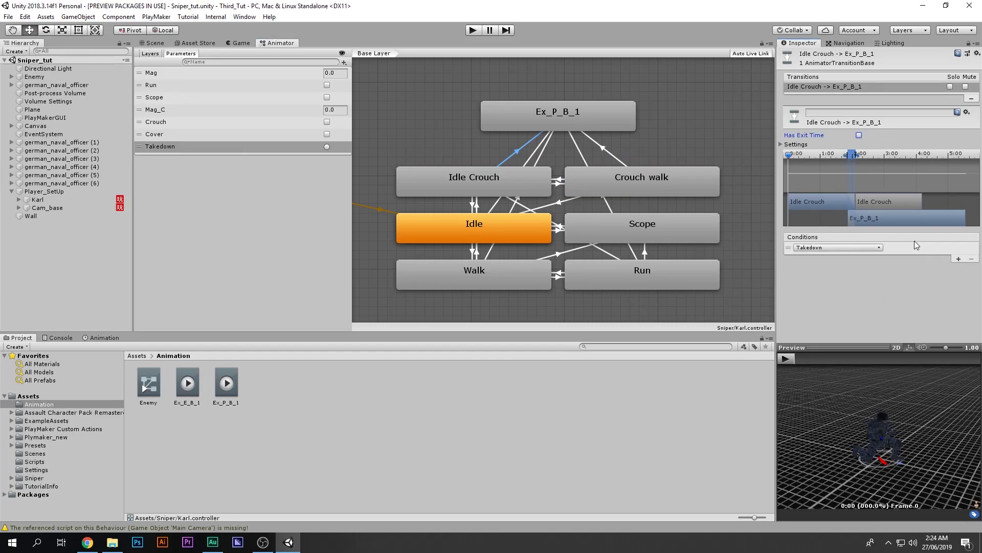
Step: Add Takedown as the condition of the Idle to Ex_P_B_1 transition
{"action": "left_click", "coordinate": [538, 149]}
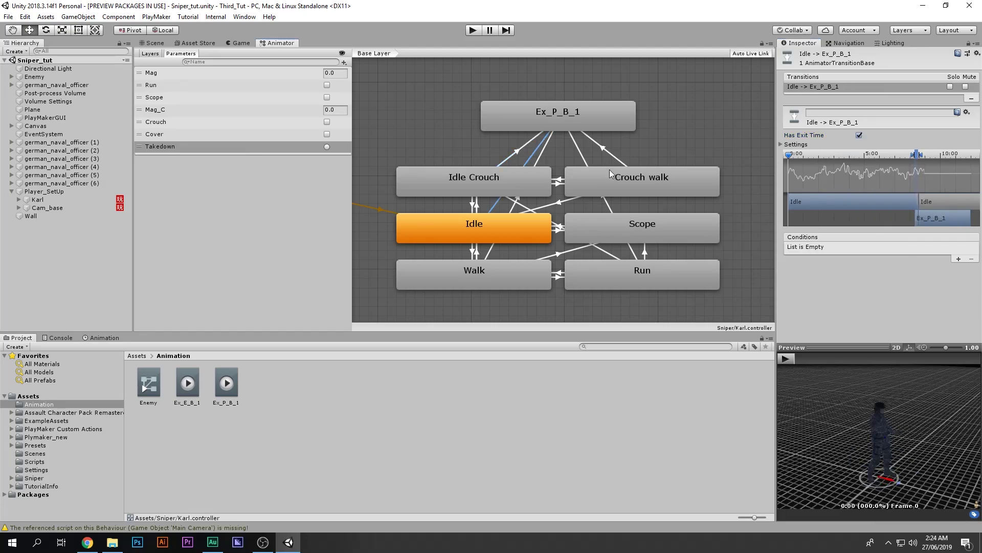
{"action": "left_click", "coordinate": [958, 258]}
{"action": "left_click", "coordinate": [865, 247]}
{"action": "left_click", "coordinate": [850, 303]}
{"action": "left_click", "coordinate": [848, 249]}
{"action": "left_click", "coordinate": [839, 309]}
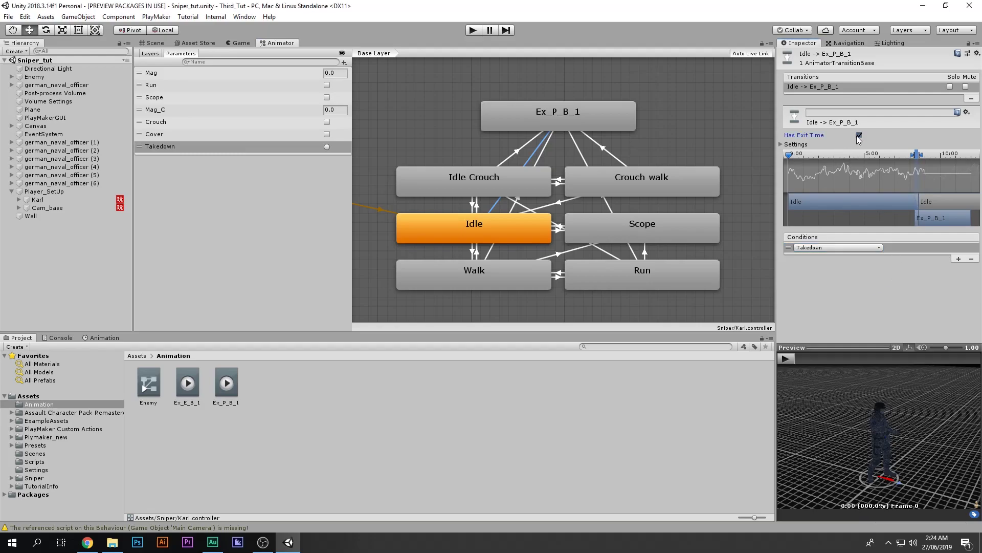
Step: Add Takedown as the condition of the Walk to Ex_P_B_1 and Run to Ex_P_B_1 transitions
{"action": "left_click", "coordinate": [546, 154]}
{"action": "left_click", "coordinate": [958, 258]}
{"action": "left_click", "coordinate": [857, 247]}
{"action": "left_click", "coordinate": [855, 308]}
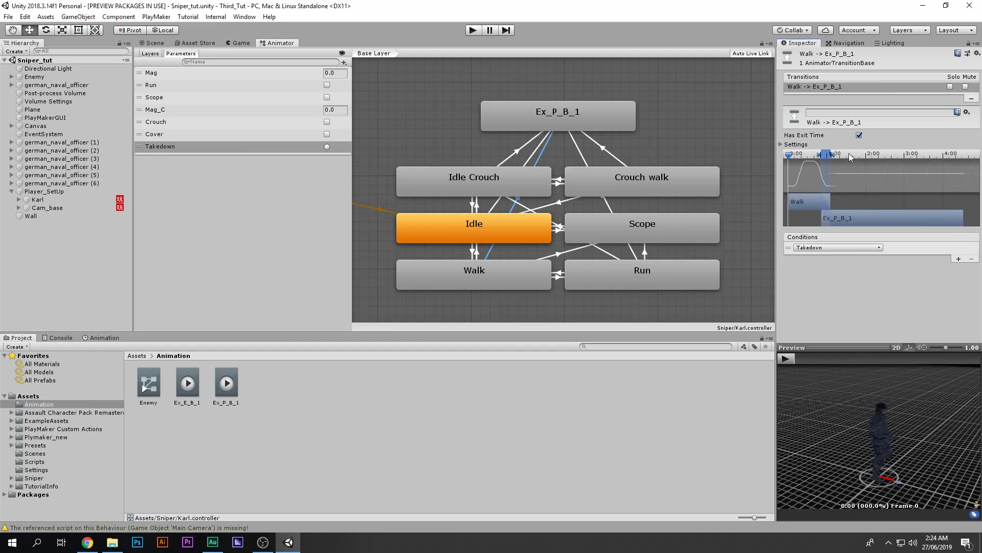
{"action": "left_click", "coordinate": [578, 149]}
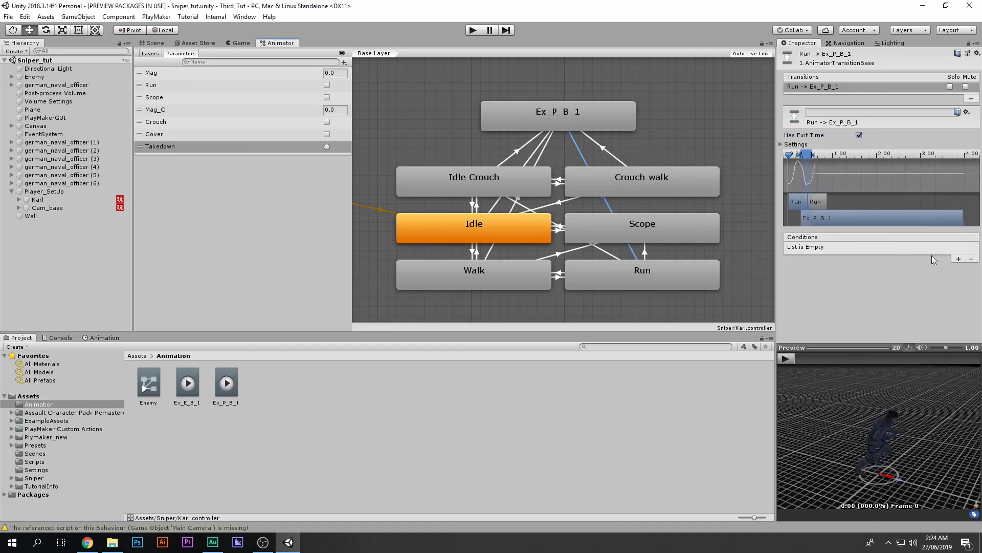
{"action": "left_click", "coordinate": [959, 259]}
{"action": "left_click", "coordinate": [846, 248]}
{"action": "left_click", "coordinate": [845, 307]}
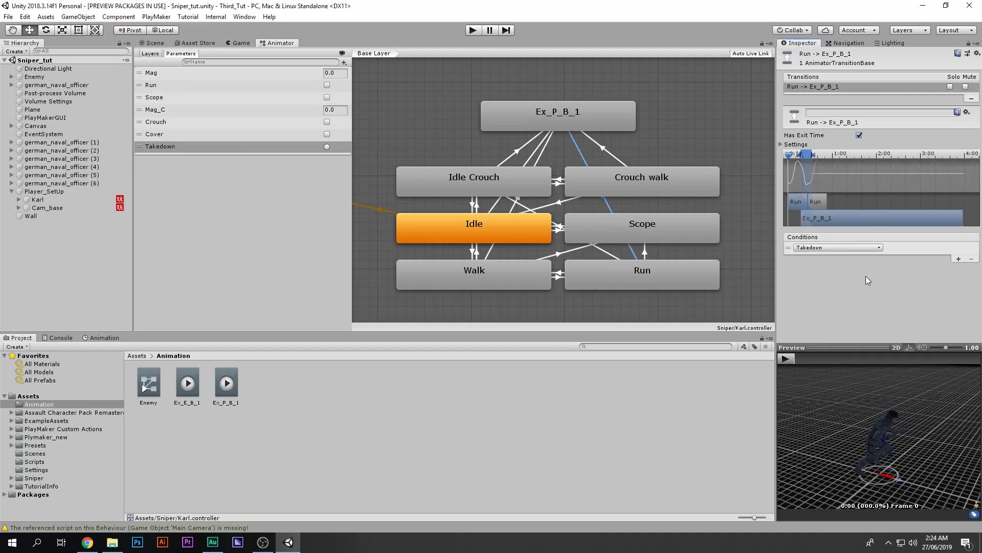
Step: Add the Takedown condition to the Crouch walk to Ex_P_B_1 transition and turn off Has Exit Time
{"action": "left_click", "coordinate": [609, 153]}
{"action": "left_click", "coordinate": [957, 258]}
{"action": "left_click", "coordinate": [878, 248]}
{"action": "left_click", "coordinate": [861, 309]}
{"action": "left_click", "coordinate": [859, 136]}
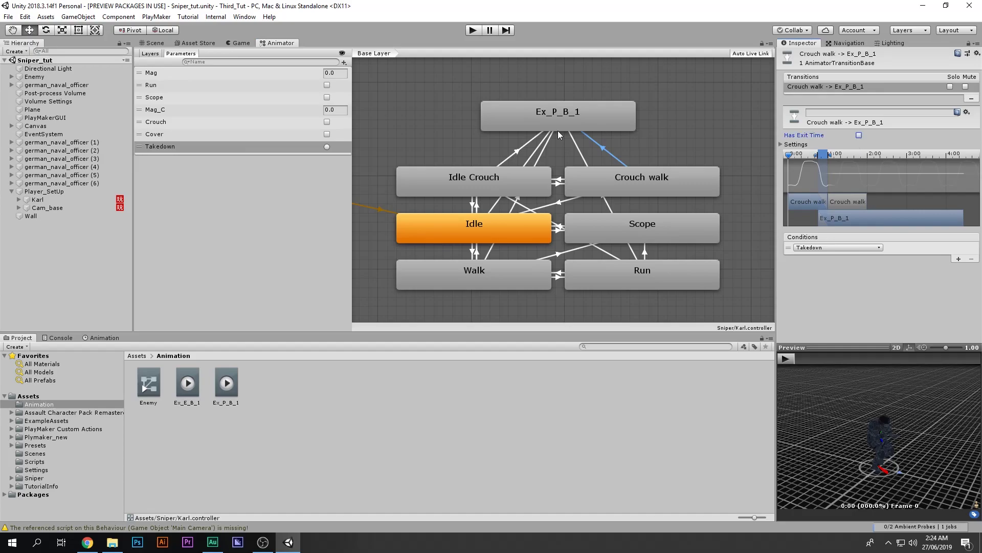
Step: Dock the Animator below the viewport, then run the game and fire the Takedown trigger while watching the Scene view
{"action": "left_click_drag", "start_coordinate": [263, 47], "coordinate": [722, 419]}
{"action": "left_click", "coordinate": [472, 32]}
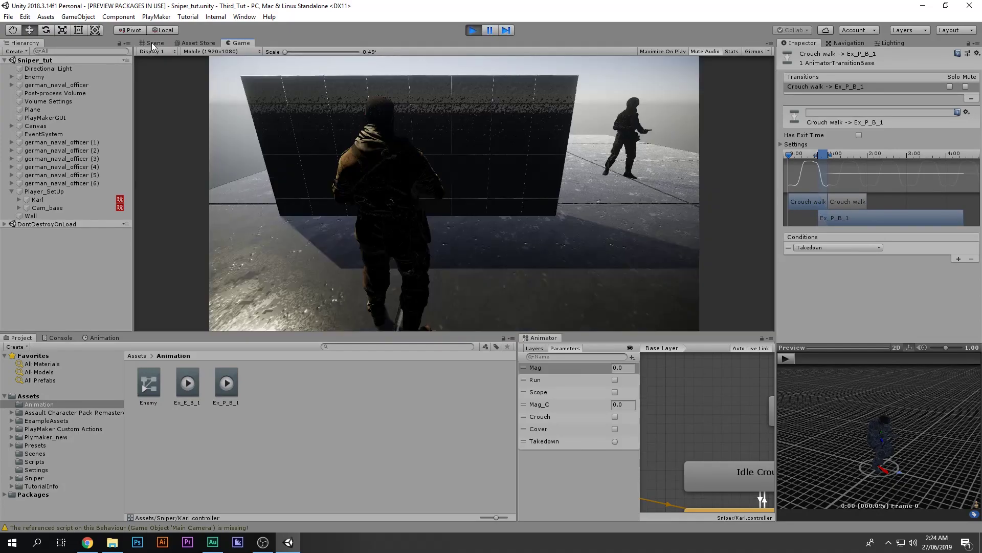
{"action": "left_click", "coordinate": [154, 43]}
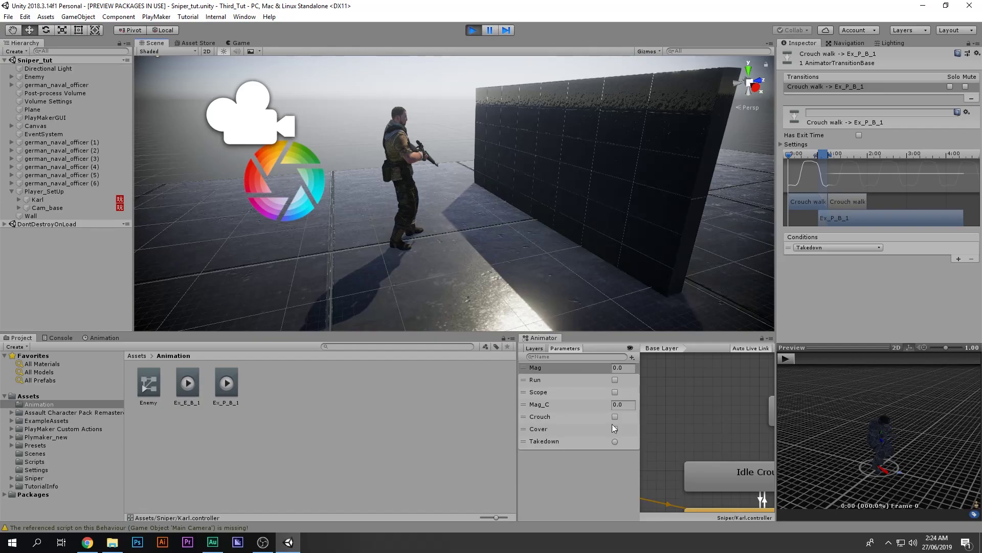
{"action": "left_click", "coordinate": [615, 442]}
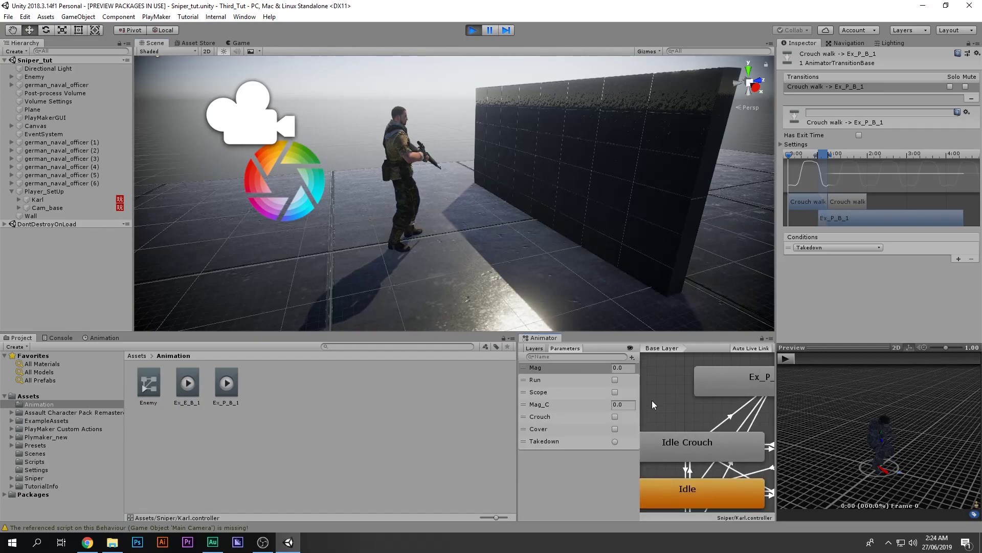
Step: Create a transition from Ex_P_B_1 back to Idle
{"action": "right_click", "coordinate": [712, 370]}
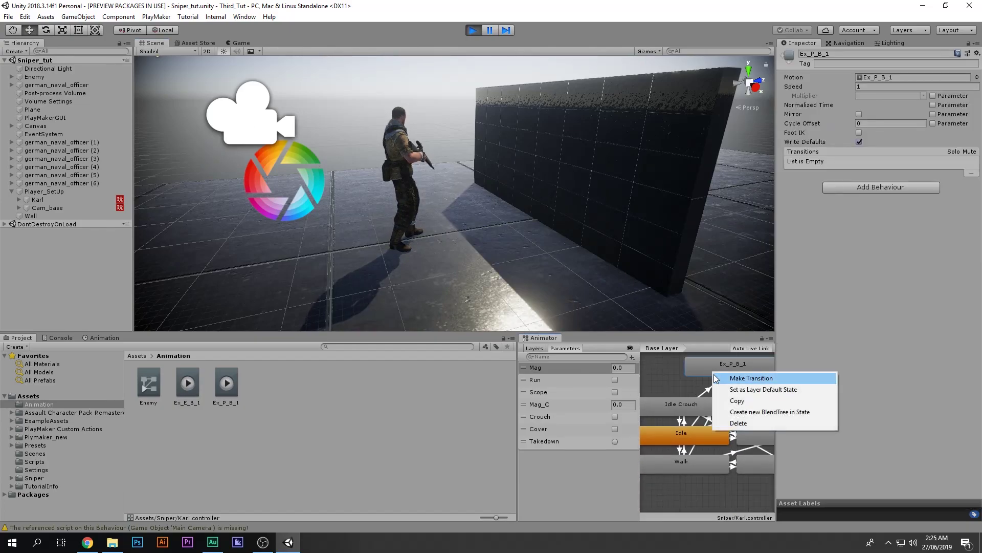
{"action": "left_click", "coordinate": [721, 378]}
{"action": "left_click", "coordinate": [689, 435]}
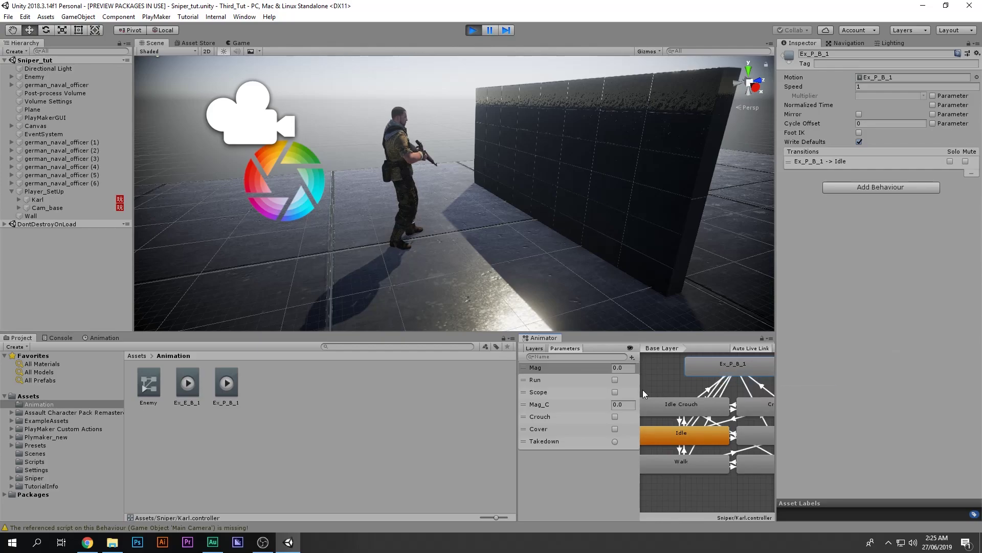
Step: Finish the play test by firing Takedown again, and dock the Animator back beside the Game view
{"action": "left_click", "coordinate": [615, 441]}
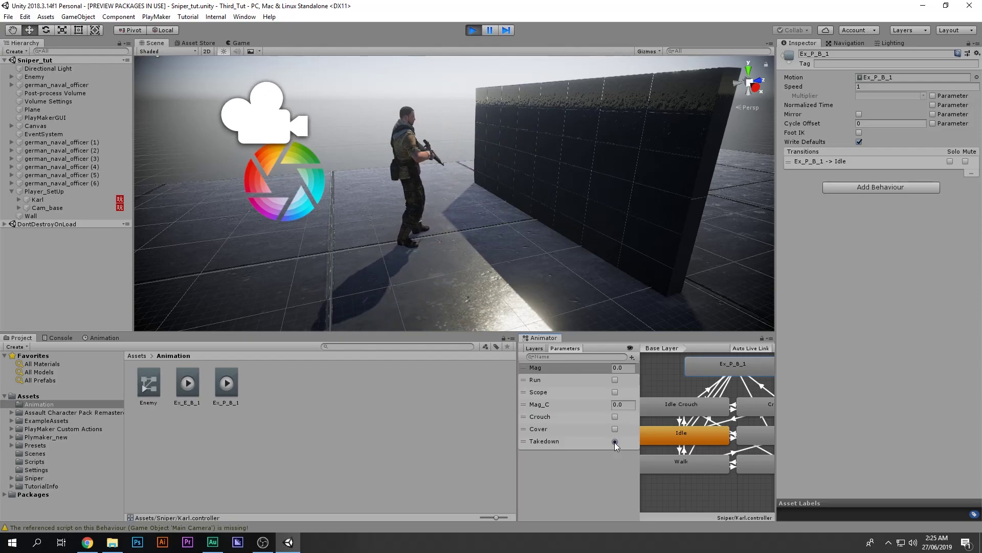
{"action": "left_click", "coordinate": [472, 30]}
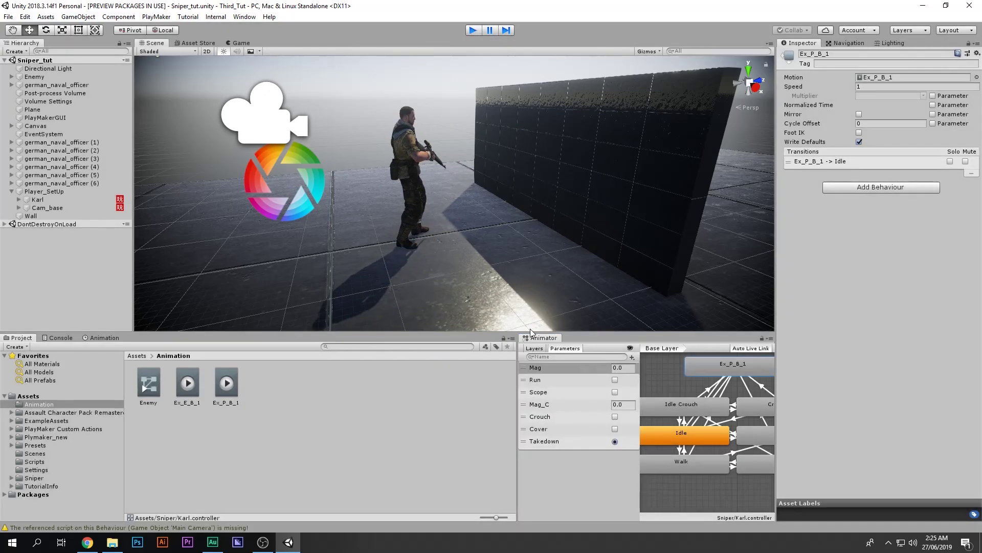
{"action": "left_click_drag", "start_coordinate": [540, 341], "coordinate": [322, 44]}
Step: Move the Ex_P_B_1 state directly above Idle Crouch and inspect its transition to Idle
{"action": "scroll", "coordinate": [538, 286], "scroll_direction": "down", "scroll_amount": 5}
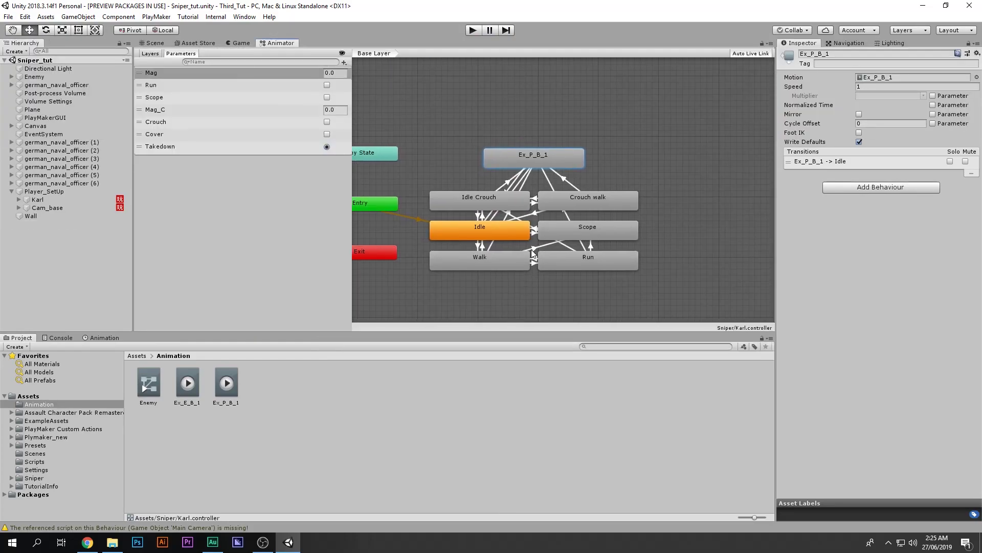
{"action": "left_click_drag", "start_coordinate": [532, 160], "coordinate": [473, 149]}
{"action": "left_click", "coordinate": [477, 170]}
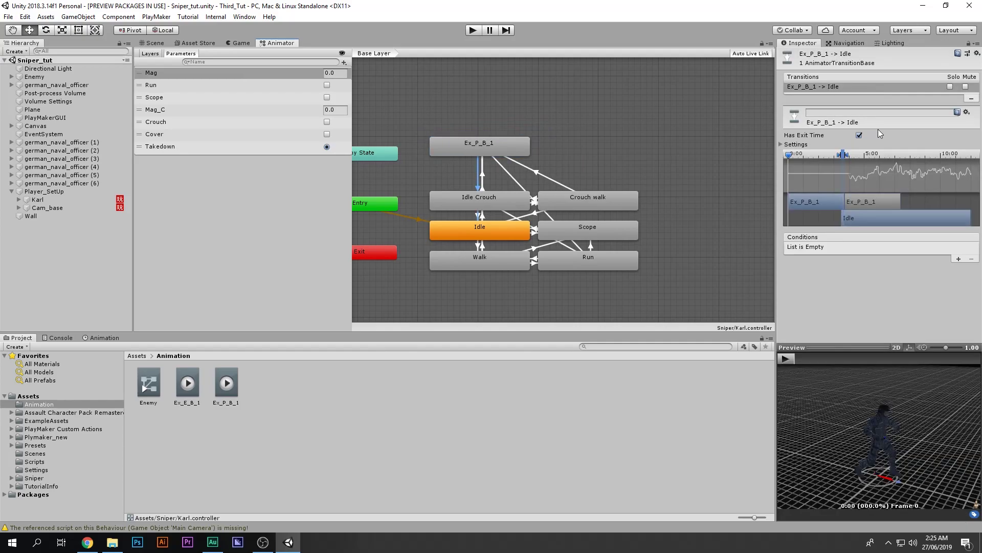
{"action": "scroll", "coordinate": [461, 224], "scroll_direction": "up", "scroll_amount": 3}
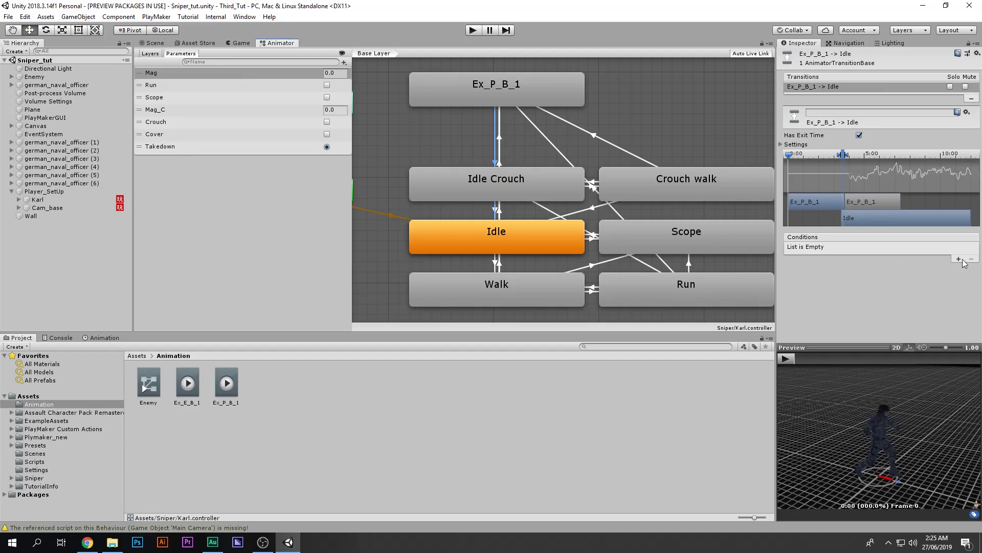
{"action": "left_click", "coordinate": [491, 243]}
{"action": "left_click", "coordinate": [444, 108]}
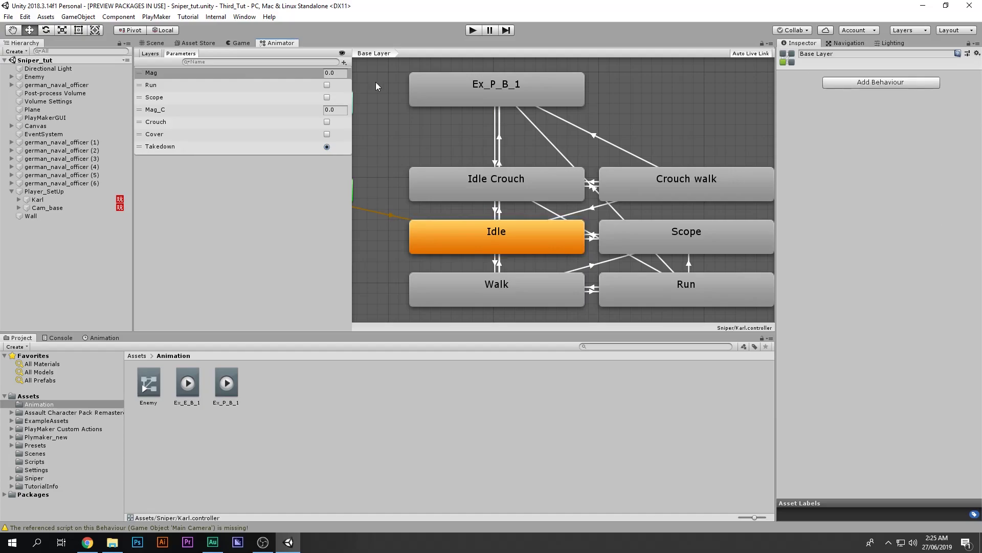
Step: Open the Enemy controller in the Animator to check its Killed trigger, and return to the Scene view
{"action": "left_click", "coordinate": [229, 43]}
{"action": "left_click", "coordinate": [152, 44]}
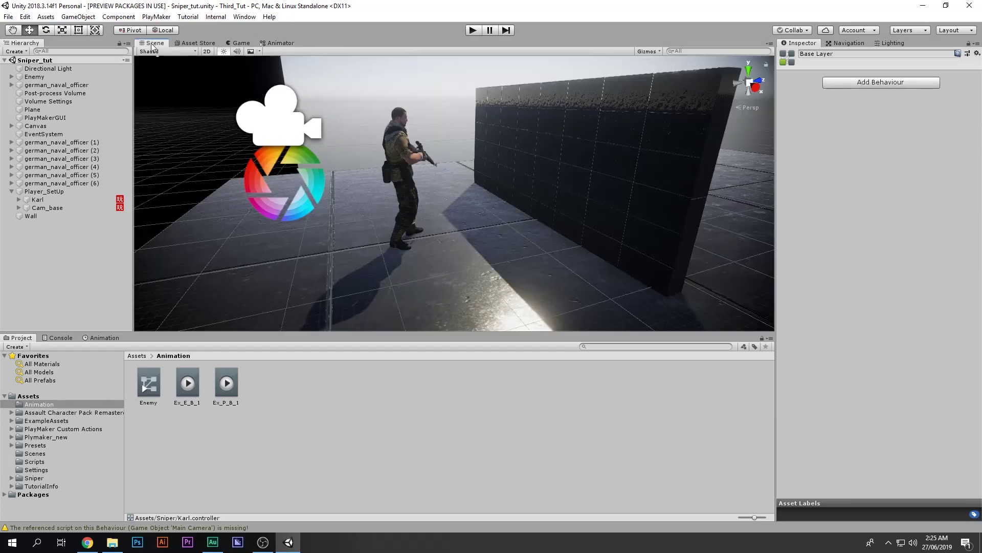
{"action": "left_click", "coordinate": [149, 383]}
{"action": "left_click", "coordinate": [289, 43]}
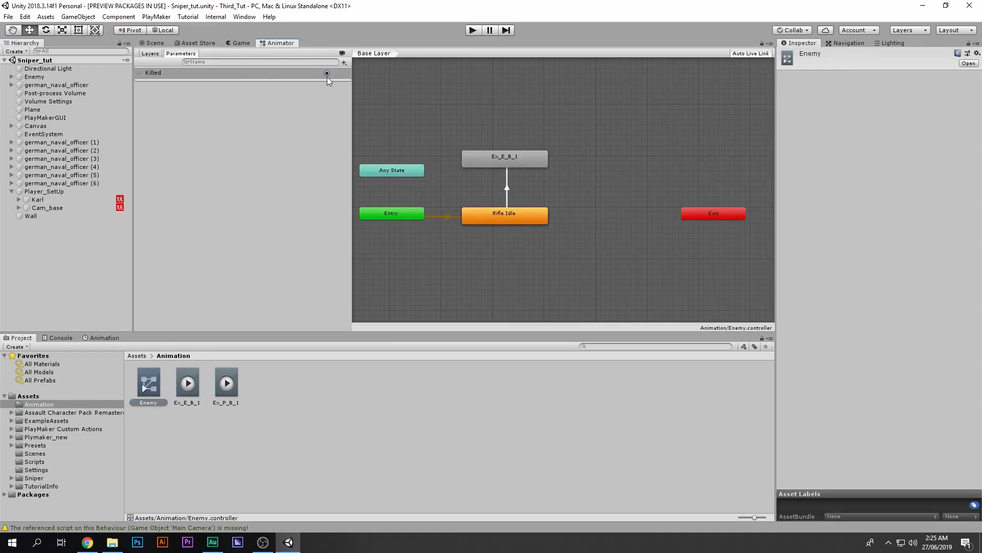
{"action": "left_click", "coordinate": [155, 44]}
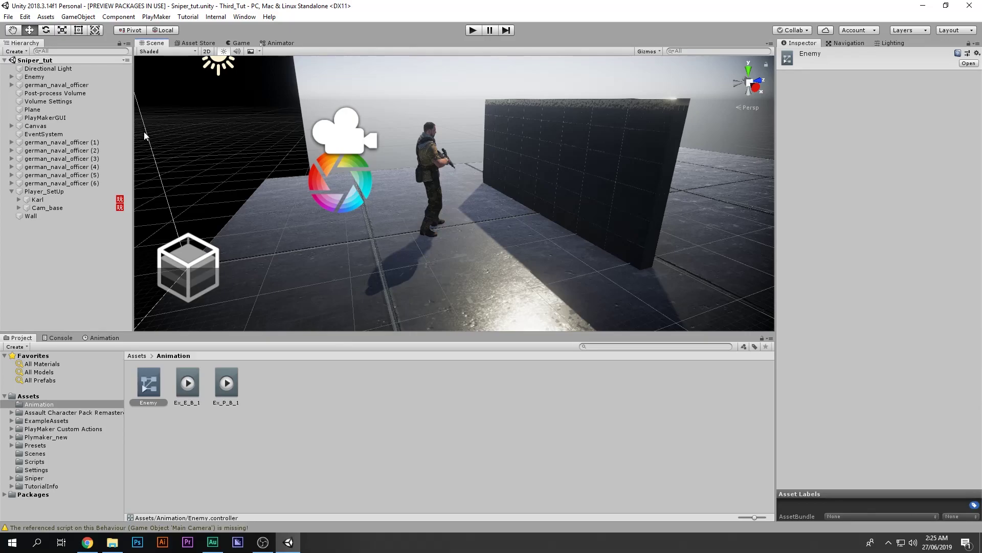
Step: Move the Enemy object below Wall in the Hierarchy and create a Cube as its child
{"action": "left_click", "coordinate": [51, 200]}
{"action": "key", "text": "d"}
{"action": "right_click_drag", "start_coordinate": [386, 204], "coordinate": [445, 186]}
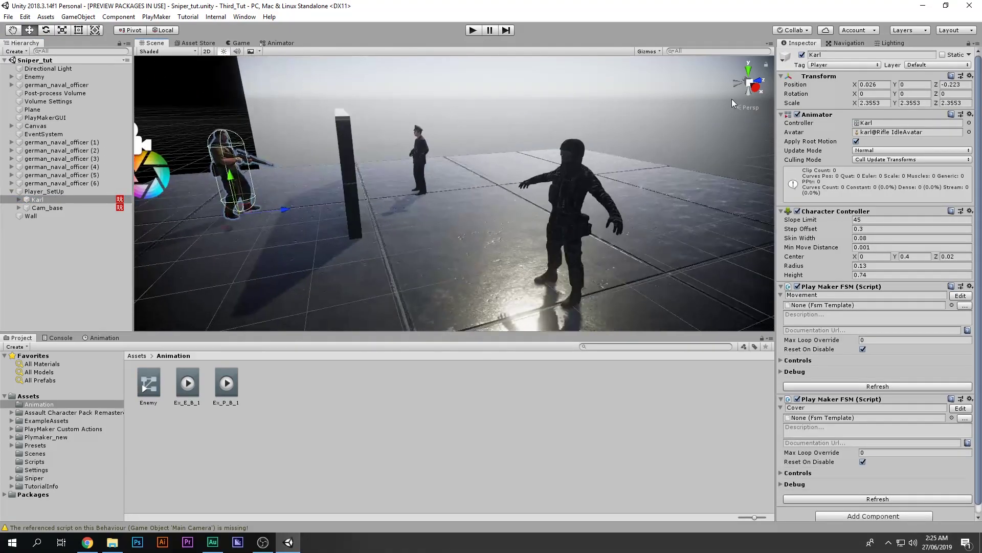
{"action": "left_click", "coordinate": [756, 90]}
{"action": "left_click", "coordinate": [749, 84]}
{"action": "scroll", "coordinate": [562, 201], "scroll_direction": "up", "scroll_amount": 8}
{"action": "middle_click_drag", "start_coordinate": [563, 201], "coordinate": [518, 233]}
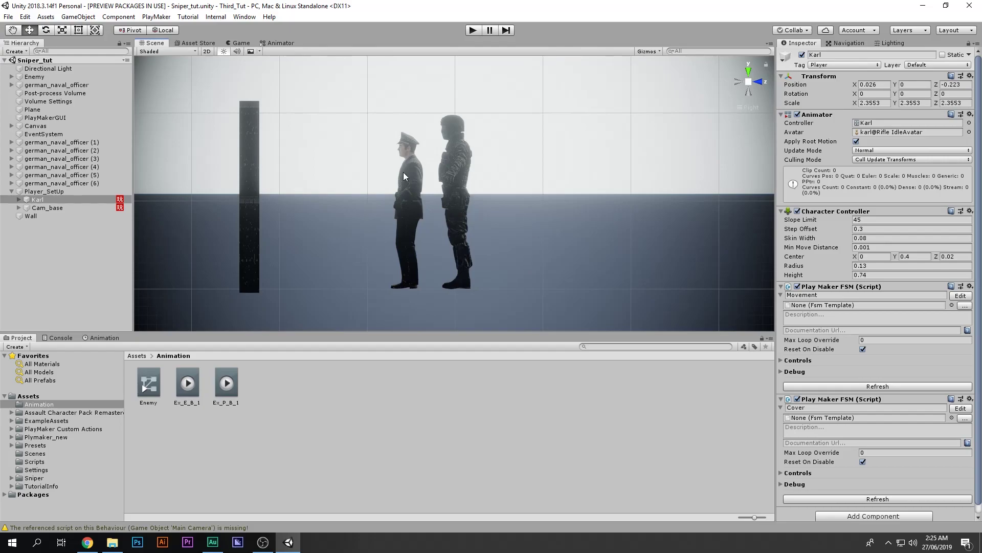
{"action": "left_click_drag", "start_coordinate": [37, 76], "coordinate": [40, 220]}
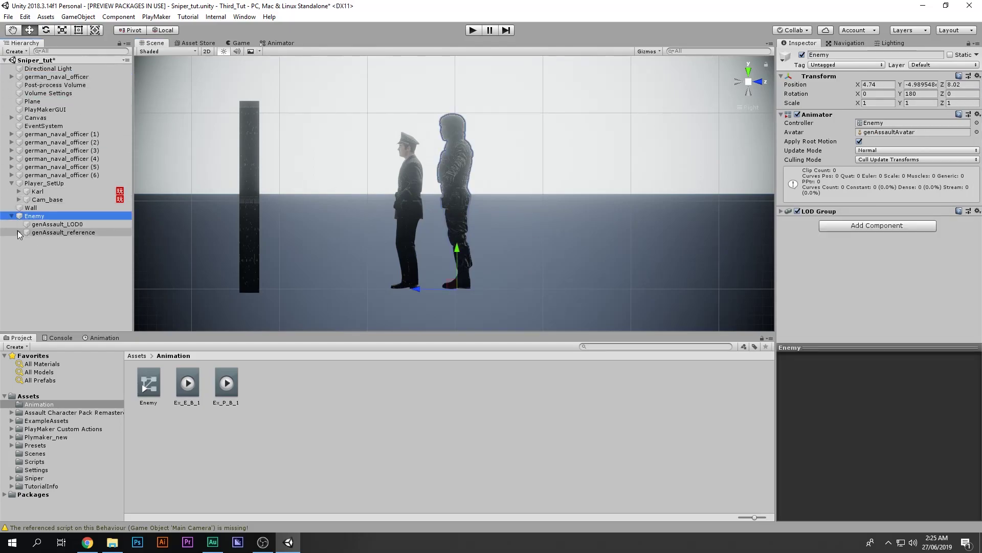
{"action": "right_click", "coordinate": [27, 216]}
{"action": "mouse_move", "coordinate": [89, 304]}
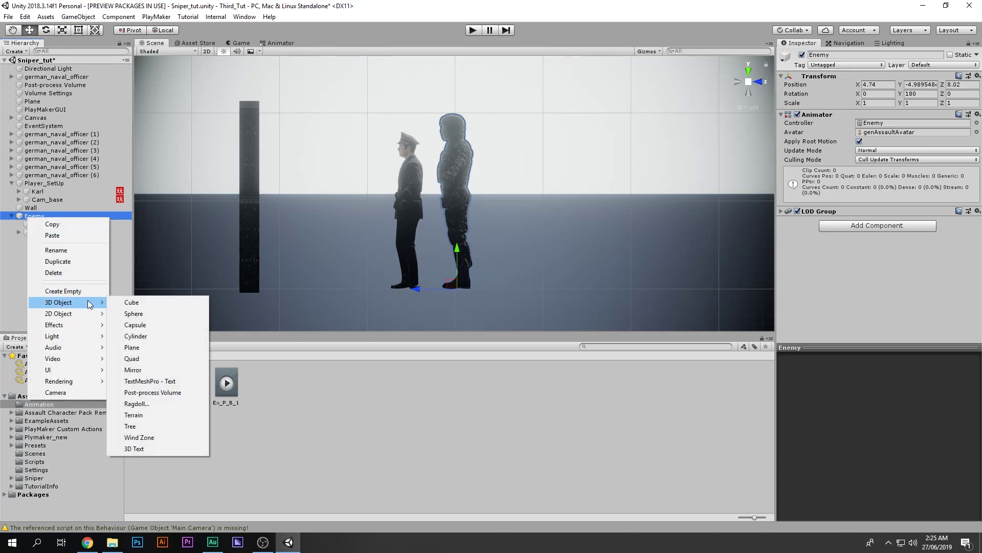
{"action": "left_click", "coordinate": [143, 305]}
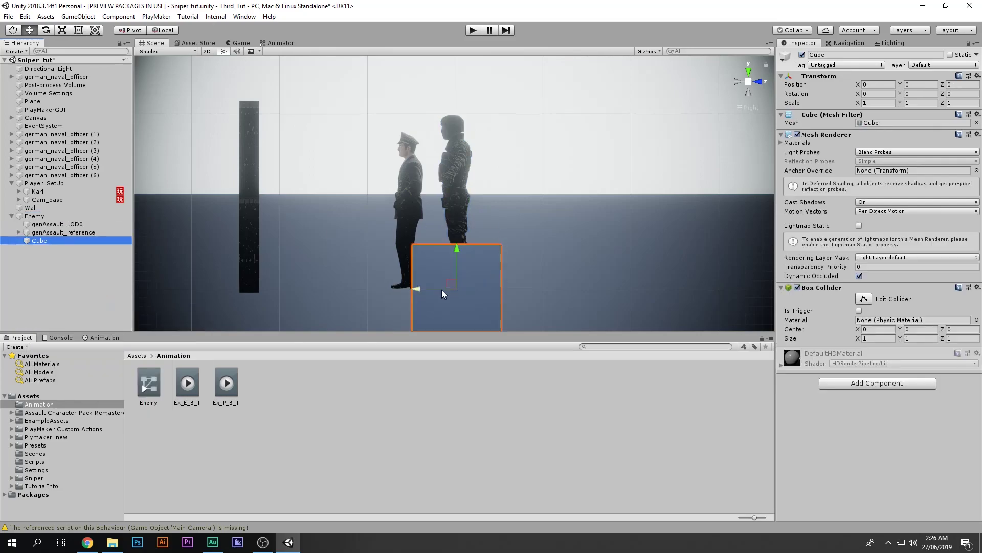
Step: Place the cube on the floor behind the enemy and stretch it to a Y scale of about 1.31
{"action": "left_click_drag", "start_coordinate": [448, 290], "coordinate": [508, 239]}
{"action": "key", "text": "r"}
{"action": "key", "text": "t"}
{"action": "left_click_drag", "start_coordinate": [511, 200], "coordinate": [510, 172]}
Step: From above, fit the cube against the enemy's back and shrink its scale to about 0.76 in X and 0.65 in Z
{"action": "left_click", "coordinate": [748, 71]}
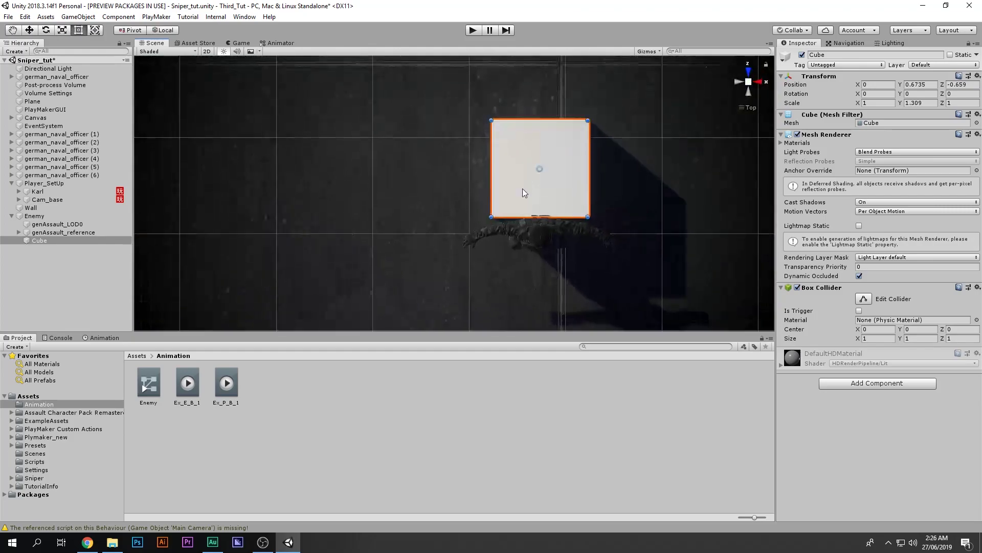
{"action": "key", "text": "w"}
{"action": "left_click_drag", "start_coordinate": [513, 165], "coordinate": [509, 169]}
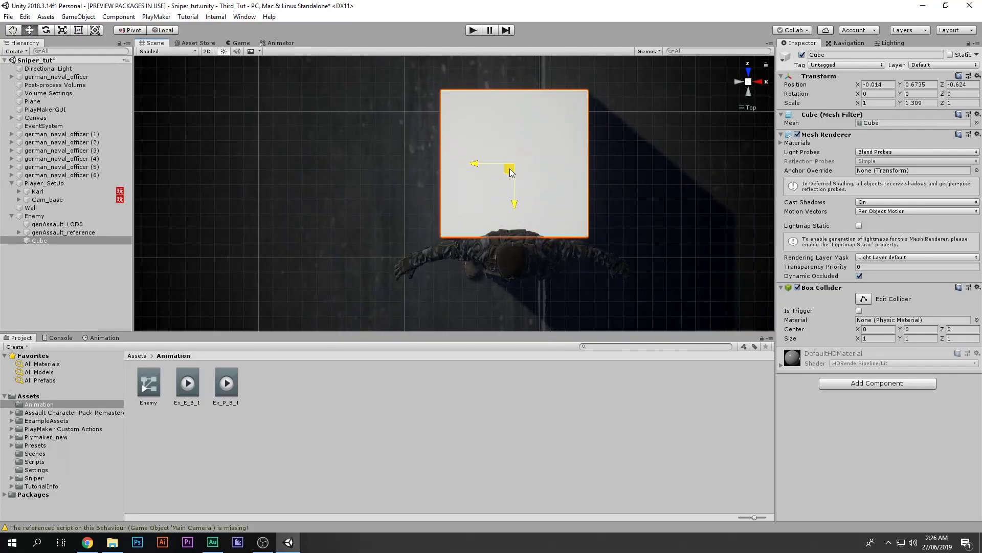
{"action": "key", "text": "t"}
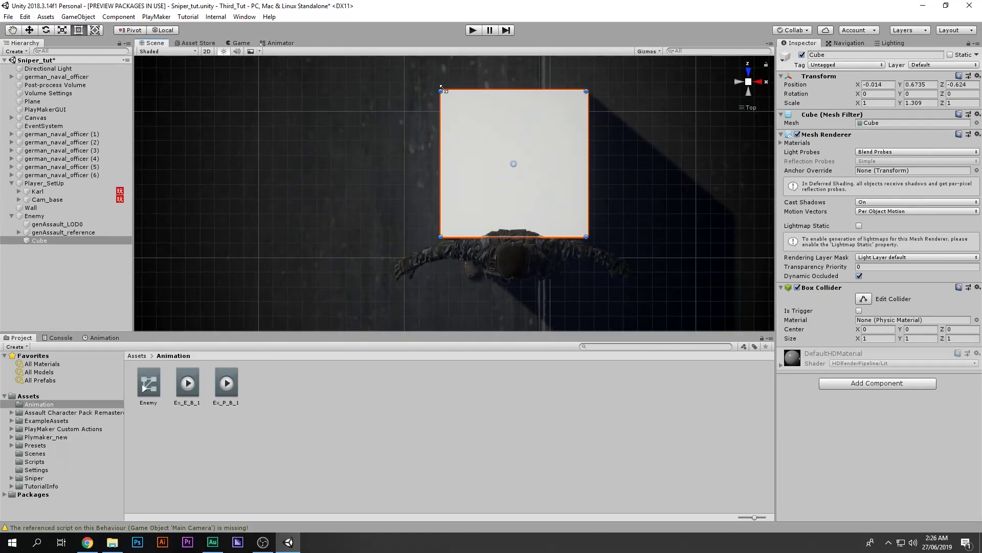
{"action": "left_click_drag", "start_coordinate": [518, 96], "coordinate": [531, 149]}
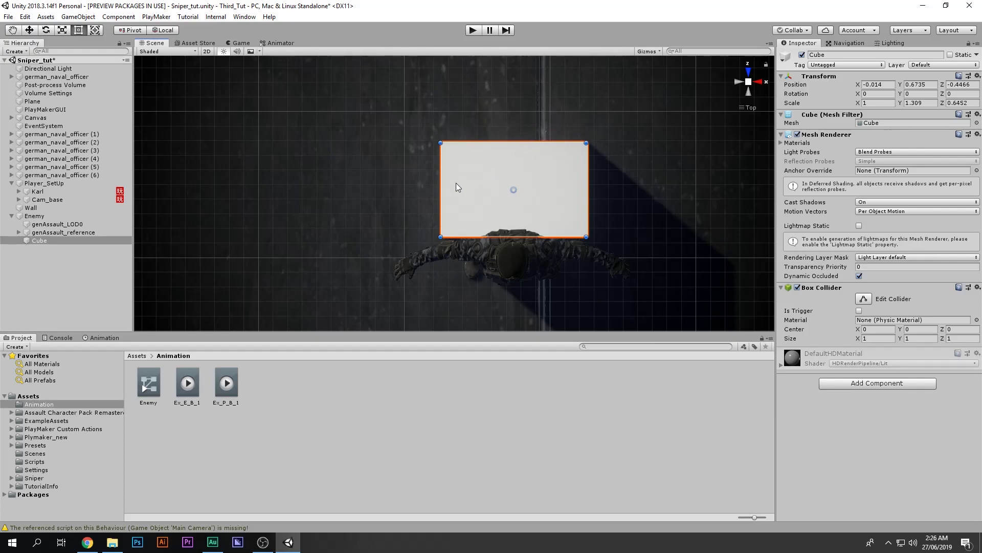
{"action": "left_click_drag", "start_coordinate": [443, 184], "coordinate": [459, 185]}
{"action": "left_click_drag", "start_coordinate": [586, 187], "coordinate": [571, 188]}
Step: Remove the Mesh Renderer and Mesh Filter components from the cube, leaving only its Box Collider
{"action": "left_click", "coordinate": [977, 134]}
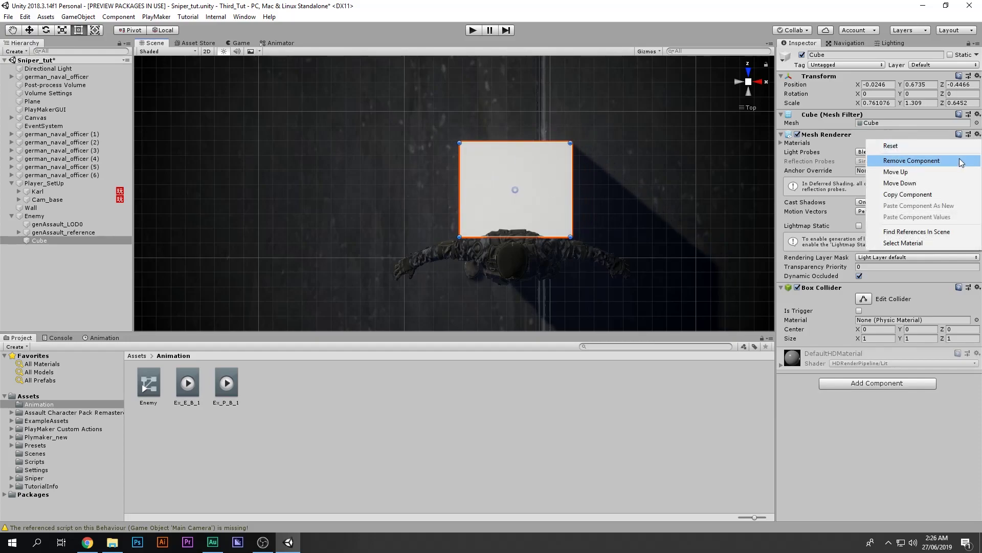
{"action": "left_click", "coordinate": [961, 155]}
{"action": "left_click", "coordinate": [977, 134]}
{"action": "left_click", "coordinate": [912, 140]}
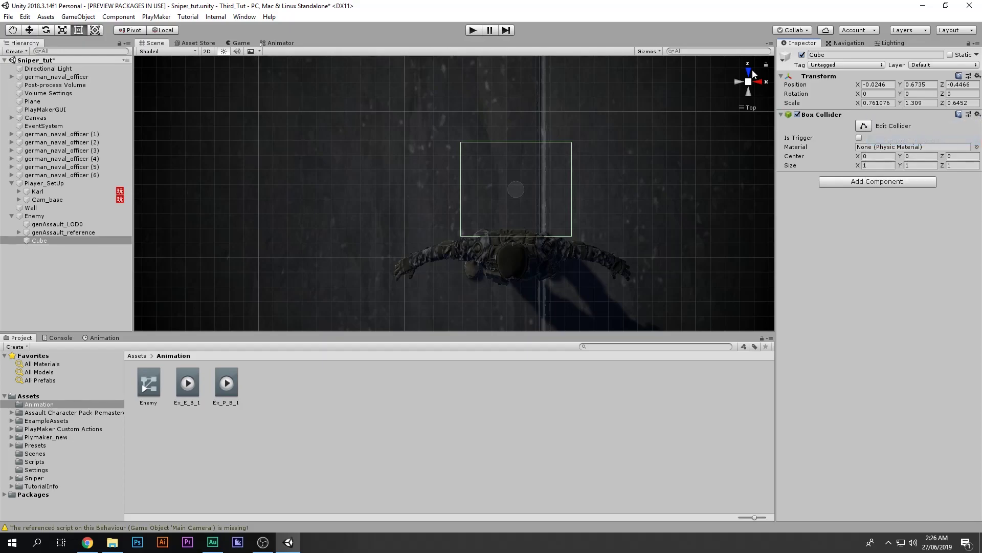
Step: Turn on Is Trigger for the cube's Box Collider and inspect the zone behind the enemy
{"action": "left_click", "coordinate": [759, 81]}
{"action": "left_click_drag", "start_coordinate": [532, 168], "coordinate": [476, 215], "text": "alt"}
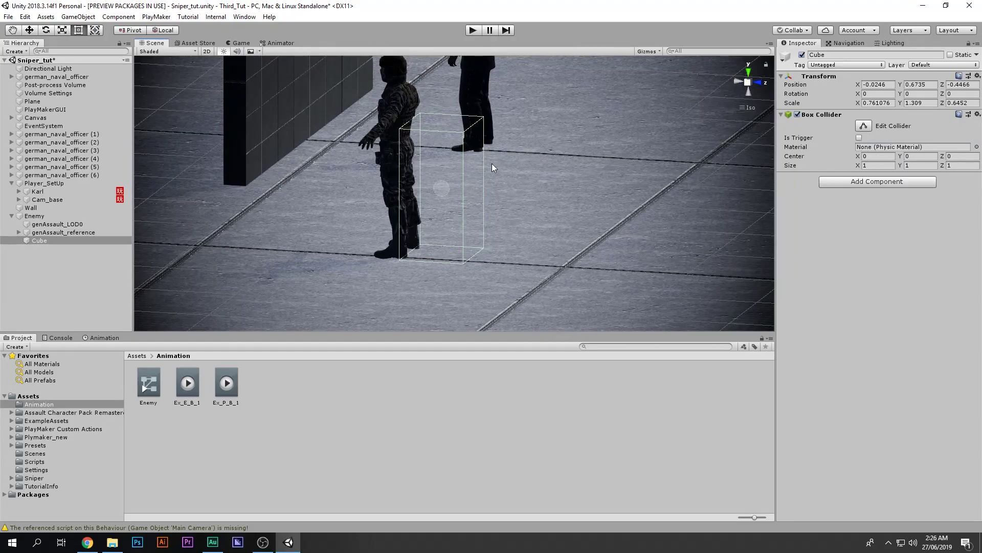
{"action": "left_click", "coordinate": [859, 137]}
{"action": "left_click", "coordinate": [748, 82]}
{"action": "left_click", "coordinate": [748, 82]}
{"action": "left_click", "coordinate": [747, 72]}
{"action": "left_click", "coordinate": [755, 85]}
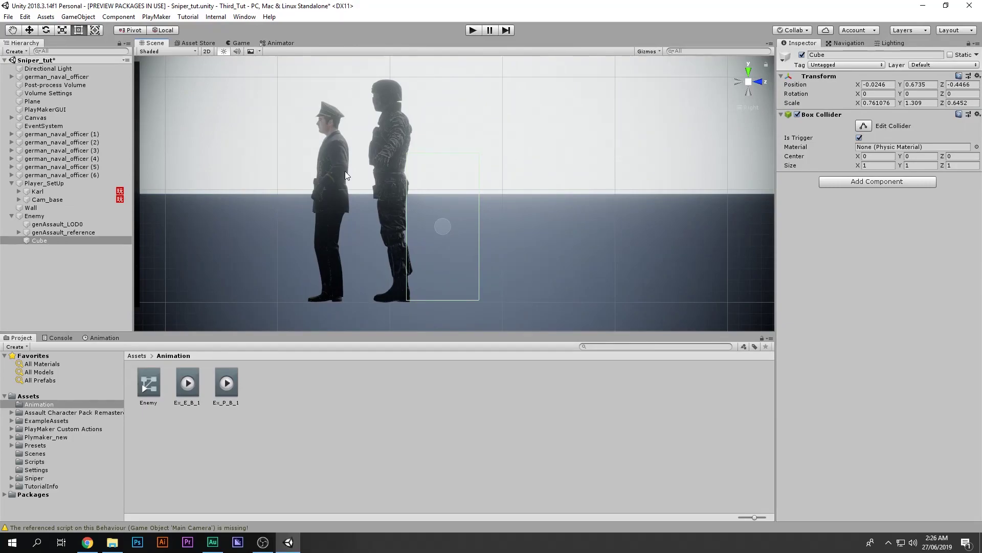
Step: Add a PlayMakerFSM component to the Enemy object
{"action": "left_click", "coordinate": [72, 217]}
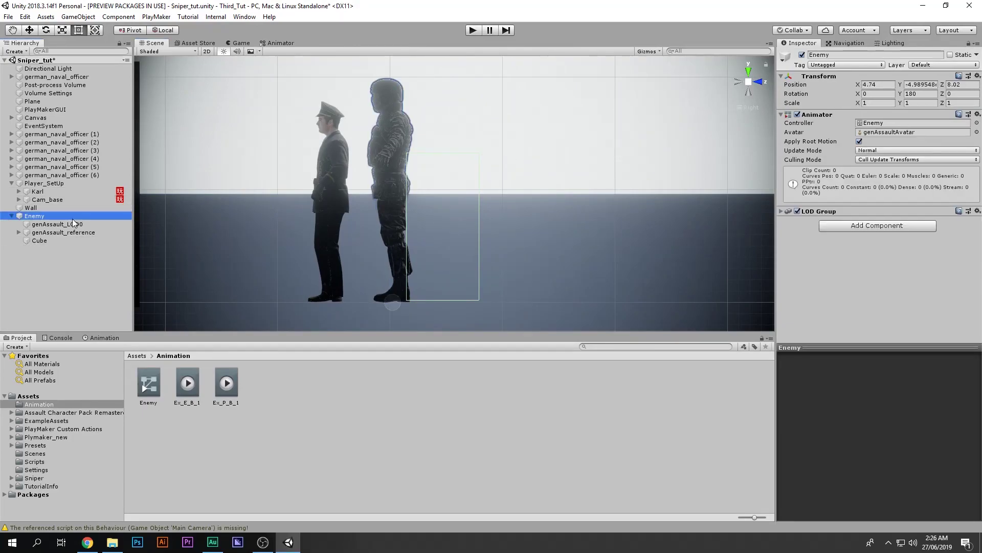
{"action": "left_click", "coordinate": [864, 230]}
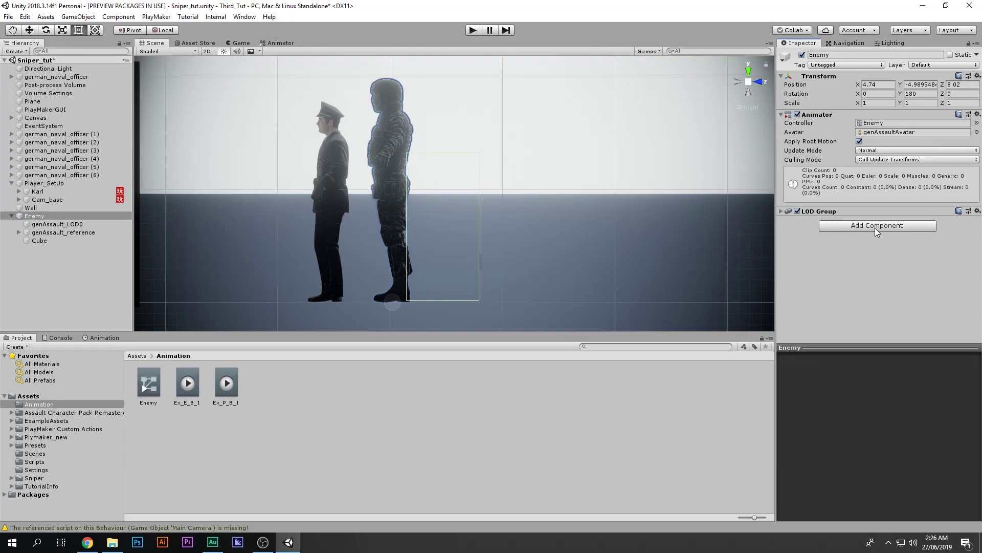
{"action": "left_click", "coordinate": [875, 228]}
{"action": "type", "text": "fs"}
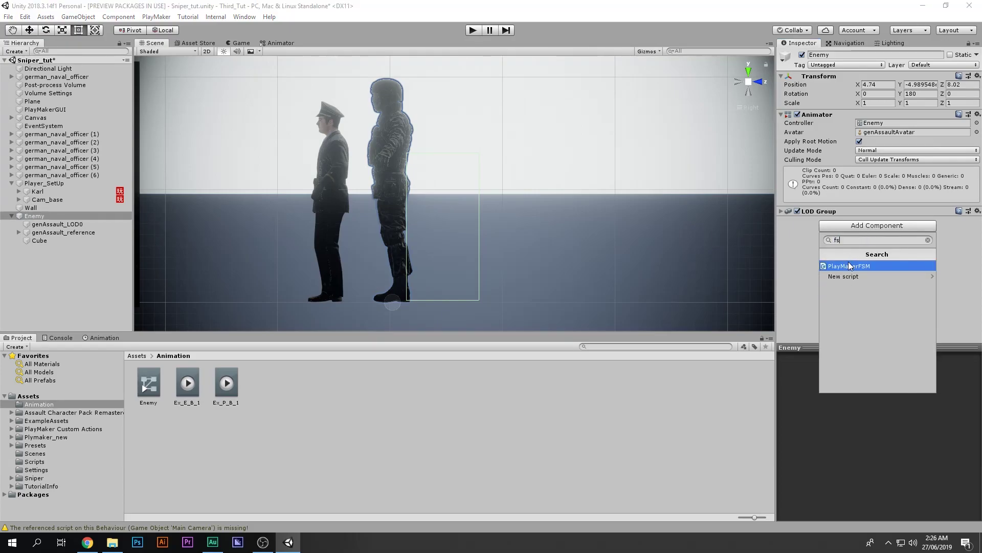
{"action": "left_click", "coordinate": [849, 264]}
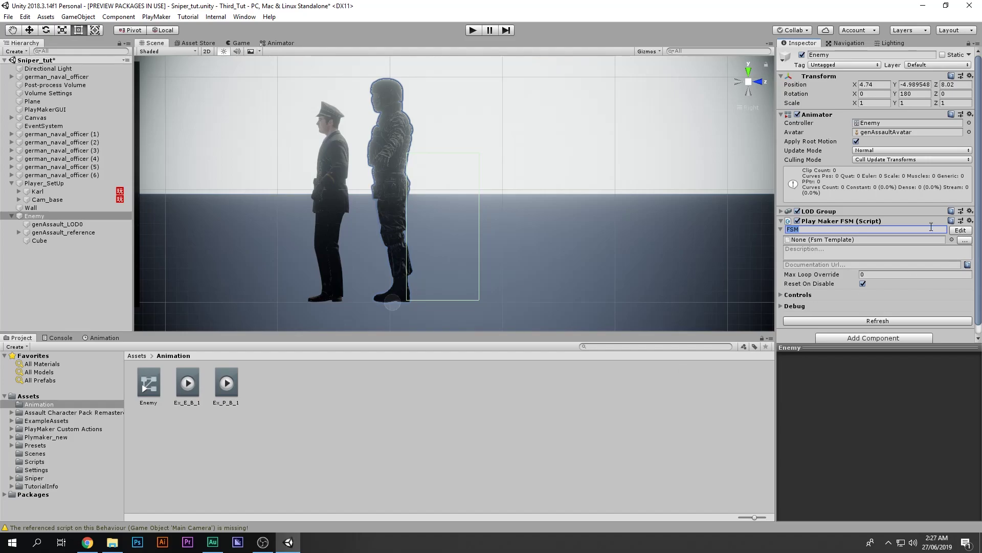
Step: Open the Enemy's FSM for editing and add a Trigger Event action to State 1
{"action": "left_click", "coordinate": [961, 229]}
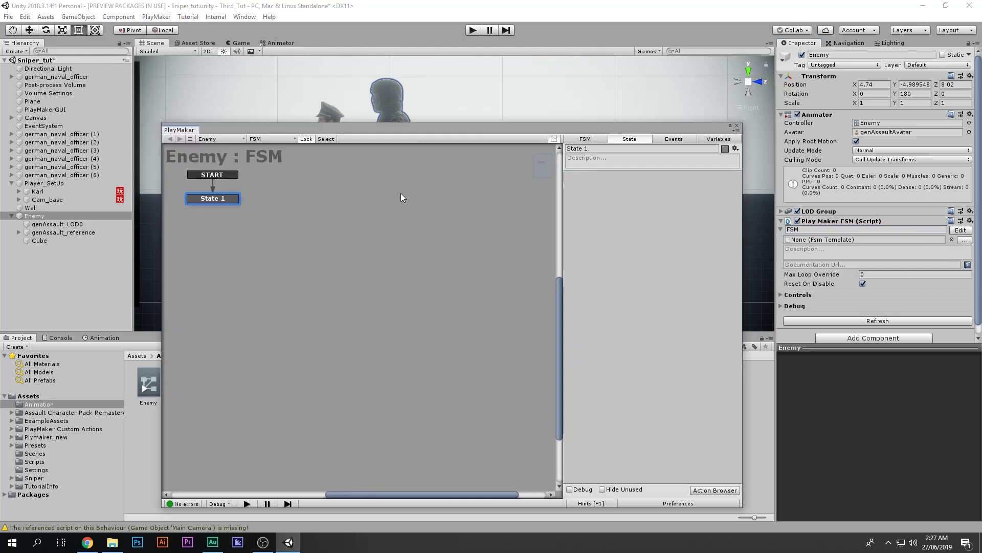
{"action": "middle_click_drag", "start_coordinate": [266, 211], "coordinate": [398, 298]}
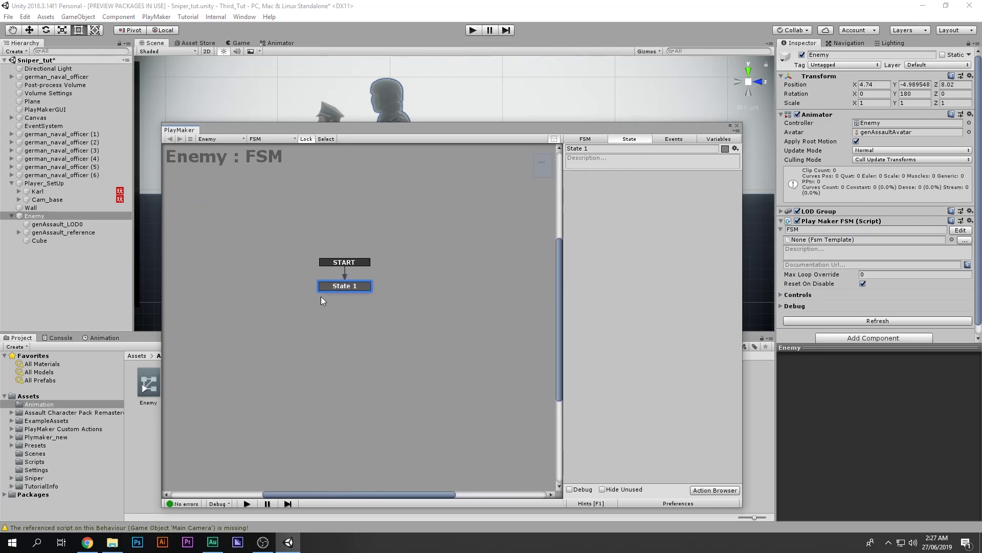
{"action": "left_click_drag", "start_coordinate": [412, 124], "coordinate": [394, 220]}
{"action": "double_click", "coordinate": [665, 330]}
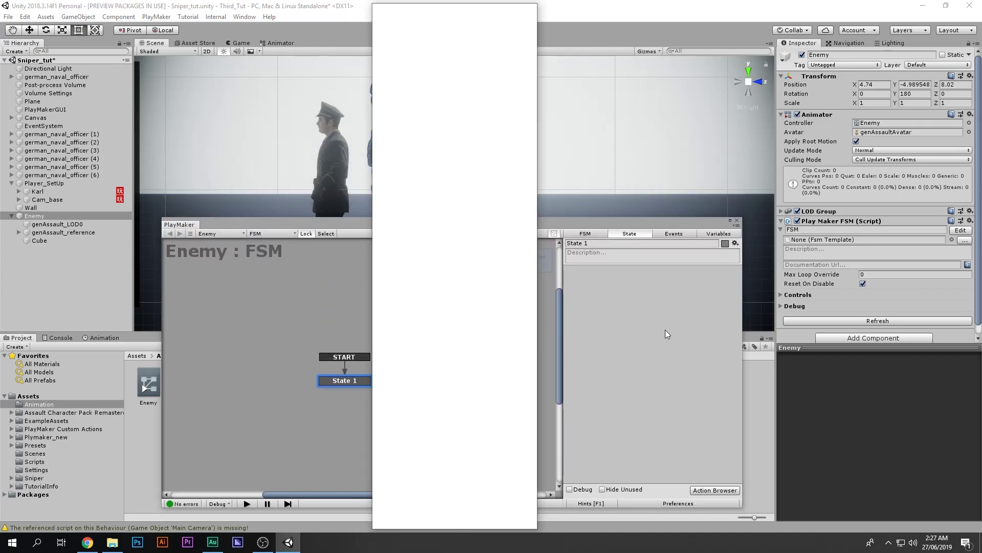
{"action": "type", "text": "trigger"}
{"action": "key", "text": "Return"}
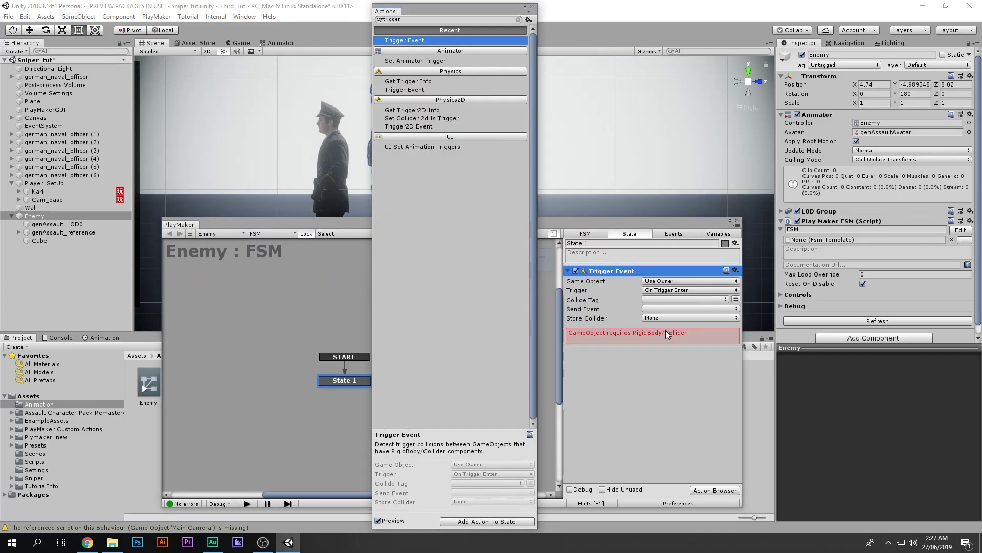
{"action": "left_click", "coordinate": [531, 7]}
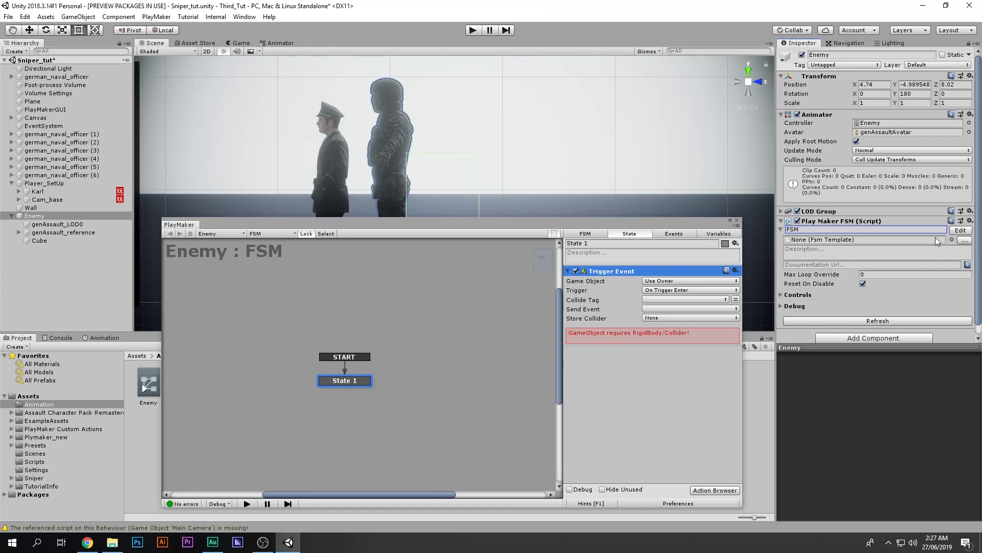
Step: Make the Trigger Event action use a specified game object and assign the Enemy's child Cube to it
{"action": "scroll", "coordinate": [894, 228], "scroll_direction": "down", "scroll_amount": 1}
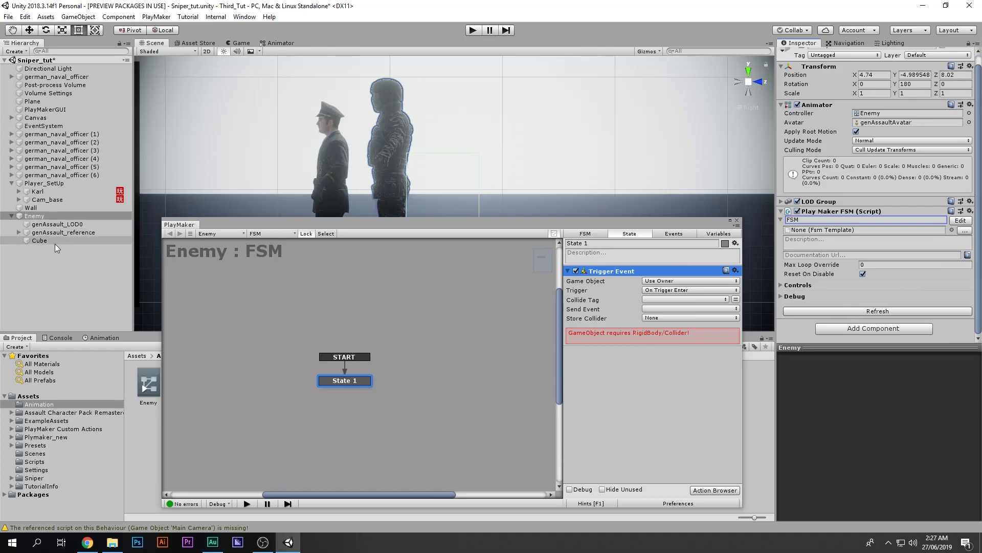
{"action": "left_click", "coordinate": [40, 240]}
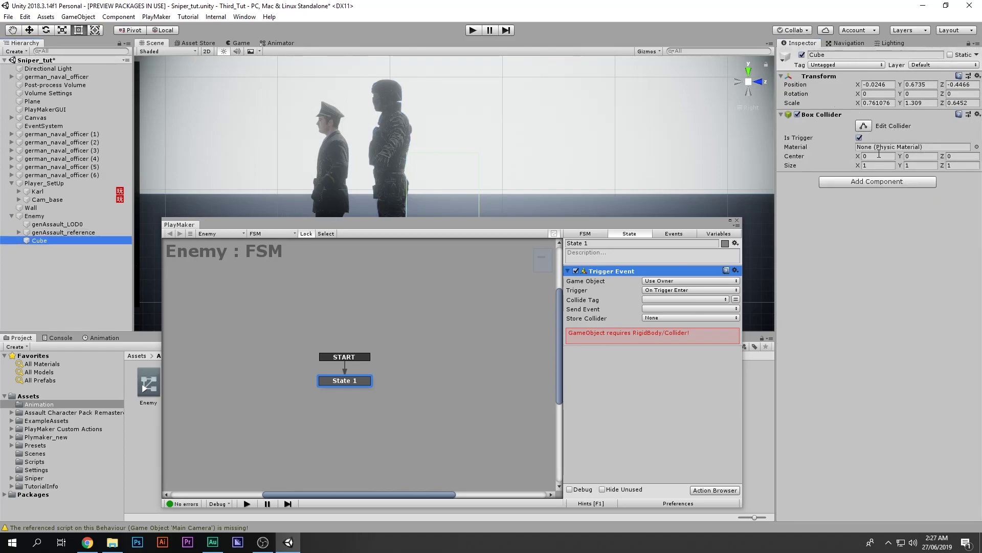
{"action": "left_click", "coordinate": [696, 281]}
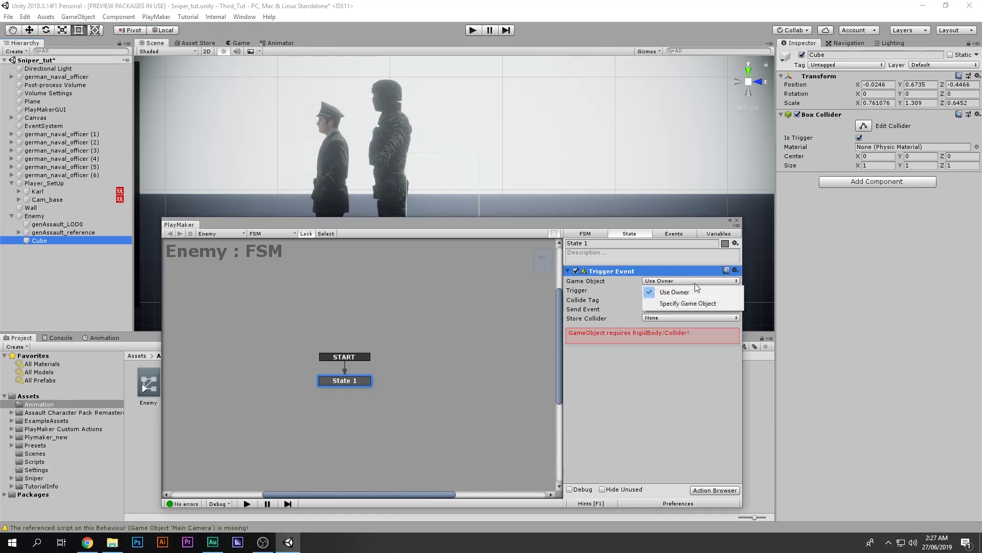
{"action": "left_click", "coordinate": [699, 302]}
{"action": "left_click_drag", "start_coordinate": [42, 240], "coordinate": [661, 297]}
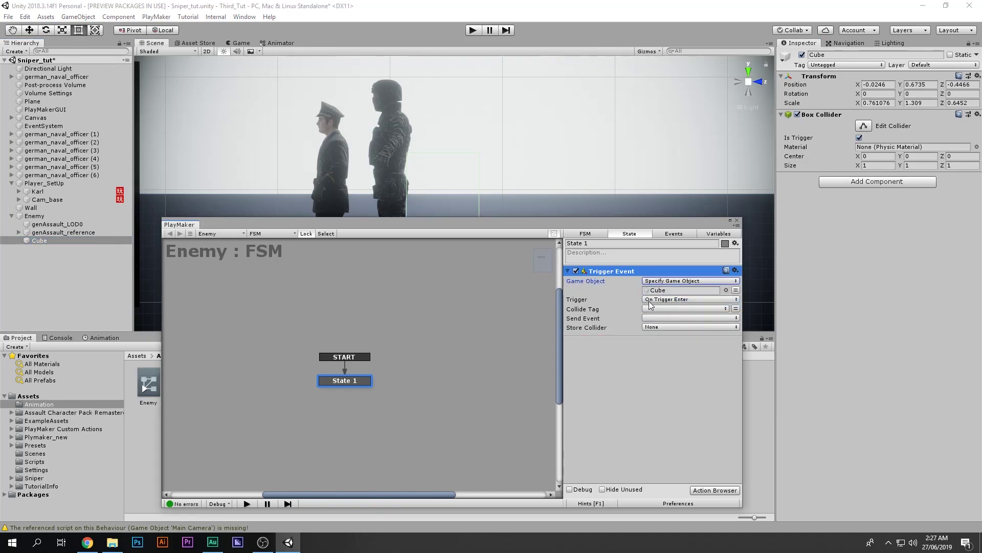
{"action": "left_click", "coordinate": [620, 366]}
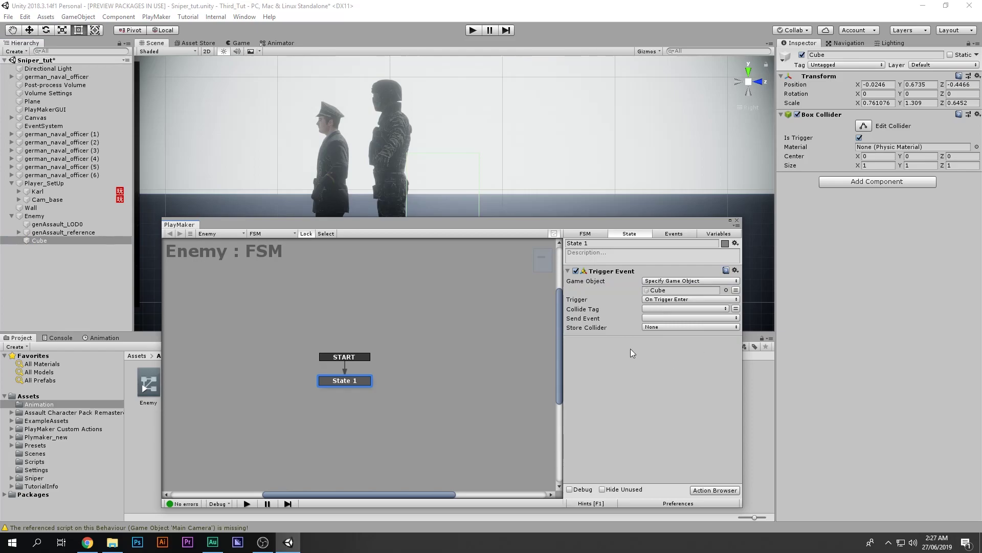
Step: Set the Trigger Event's Collide Tag to Player
{"action": "left_click", "coordinate": [51, 216]}
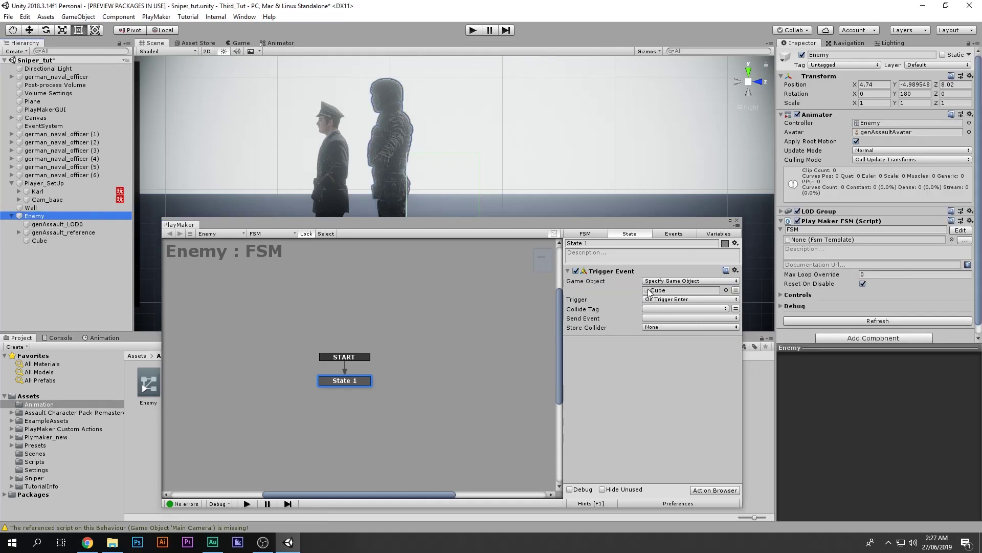
{"action": "left_click", "coordinate": [39, 240]}
{"action": "left_click_drag", "start_coordinate": [299, 219], "coordinate": [311, 294]}
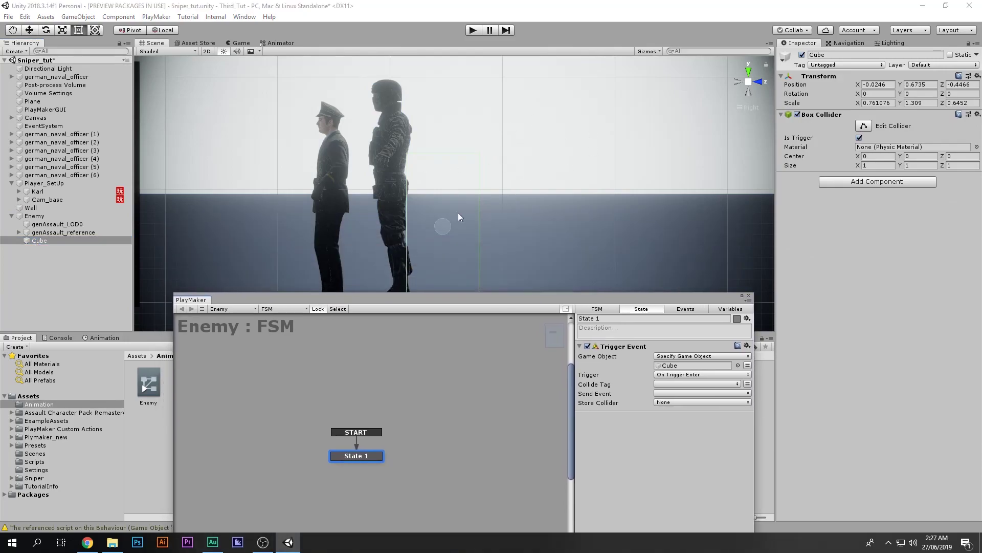
{"action": "left_click", "coordinate": [665, 384]}
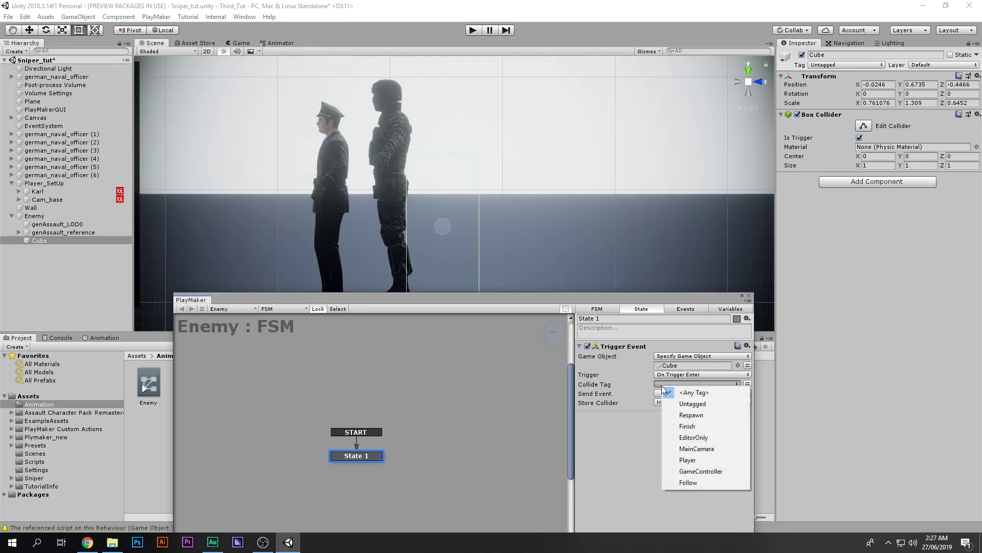
{"action": "left_click", "coordinate": [689, 460]}
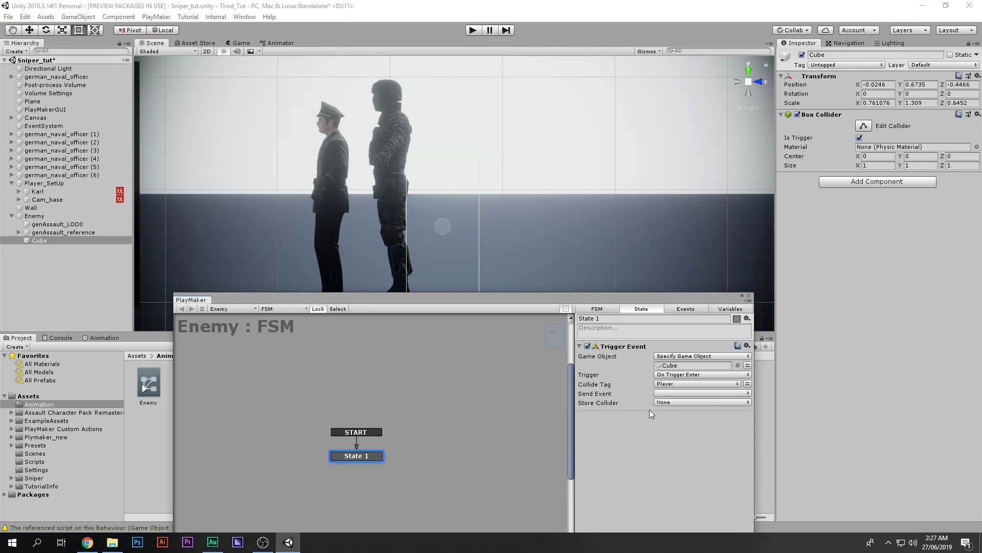
Step: Locate the Karl character in the scene and make sure its tag is set to Player
{"action": "left_click", "coordinate": [51, 193]}
{"action": "left_click", "coordinate": [834, 56]}
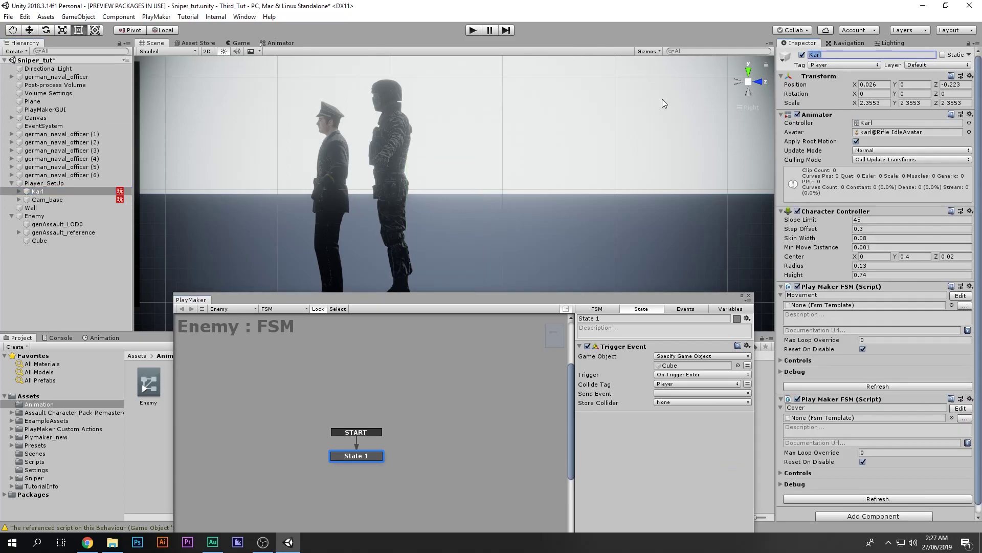
{"action": "scroll", "coordinate": [314, 137], "scroll_direction": "down", "scroll_amount": 3}
{"action": "key", "text": "f"}
{"action": "left_click", "coordinate": [821, 66]}
{"action": "left_click", "coordinate": [829, 133]}
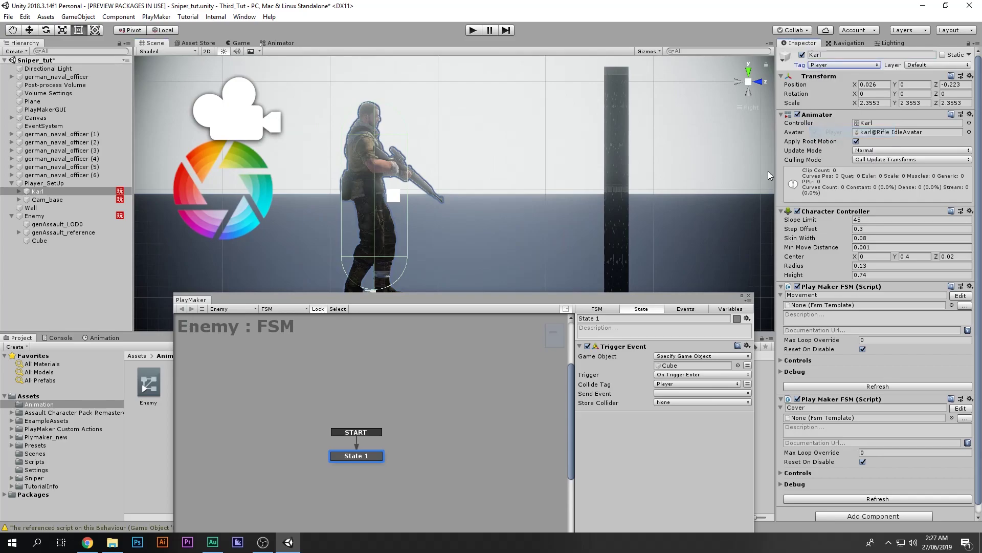
{"action": "left_click_drag", "start_coordinate": [428, 291], "coordinate": [415, 177]}
Step: Create a new event named Stealth_Kill as the Send Event of the Enemy's Trigger Event action
{"action": "left_click", "coordinate": [34, 216]}
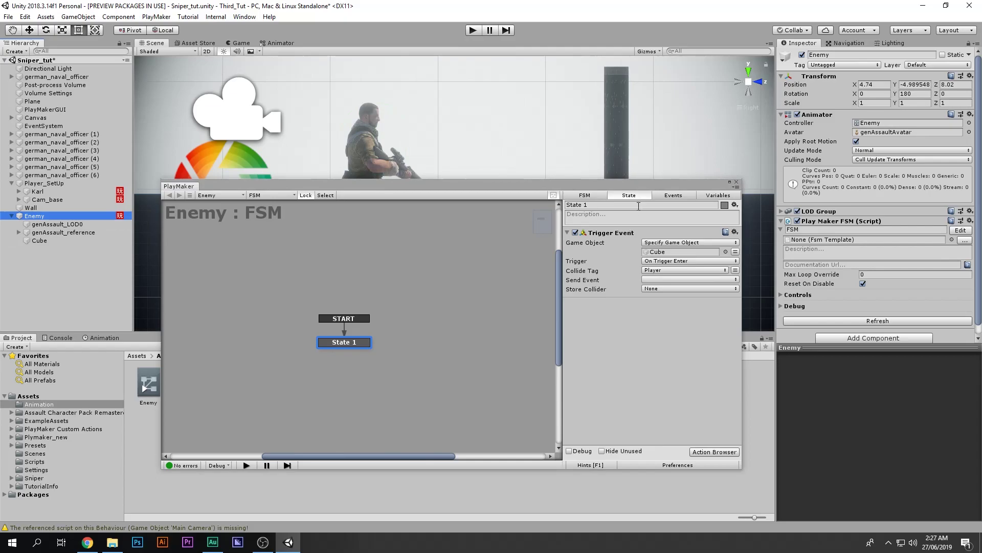
{"action": "left_click", "coordinate": [665, 280]}
{"action": "left_click", "coordinate": [692, 344]}
{"action": "type", "text": "St"}
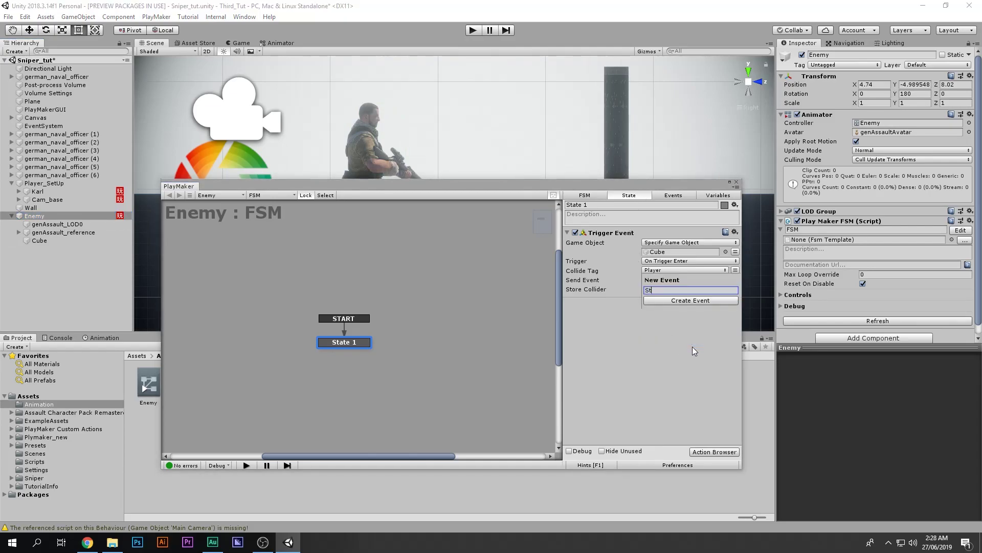
{"action": "type", "text": "ealth_Kill"}
{"action": "key", "text": "Return"}
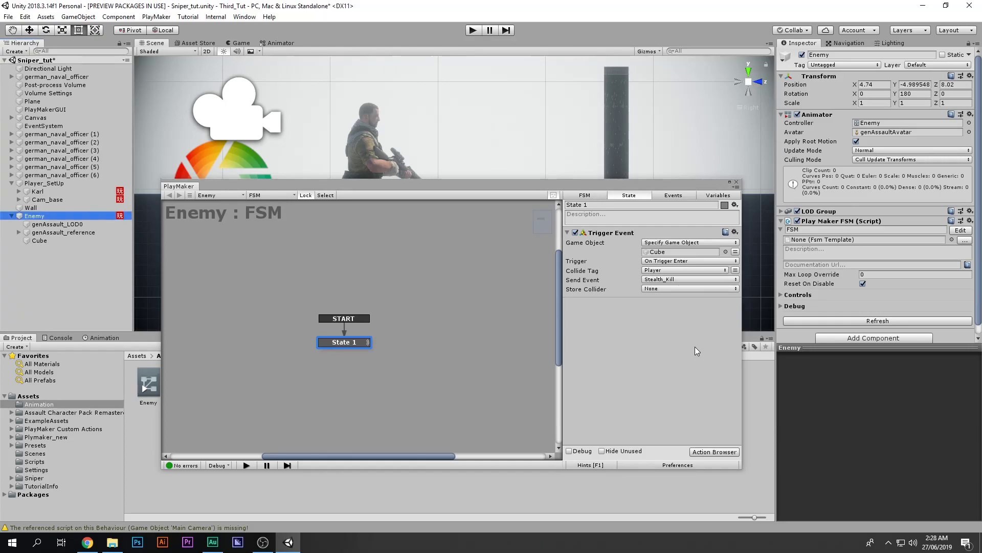
Step: Add a Stealth_Kill transition to State 1 and connect it to a new state beside it
{"action": "right_click", "coordinate": [311, 332]}
{"action": "left_click", "coordinate": [468, 339]}
{"action": "left_click", "coordinate": [390, 331], "text": "ctrl"}
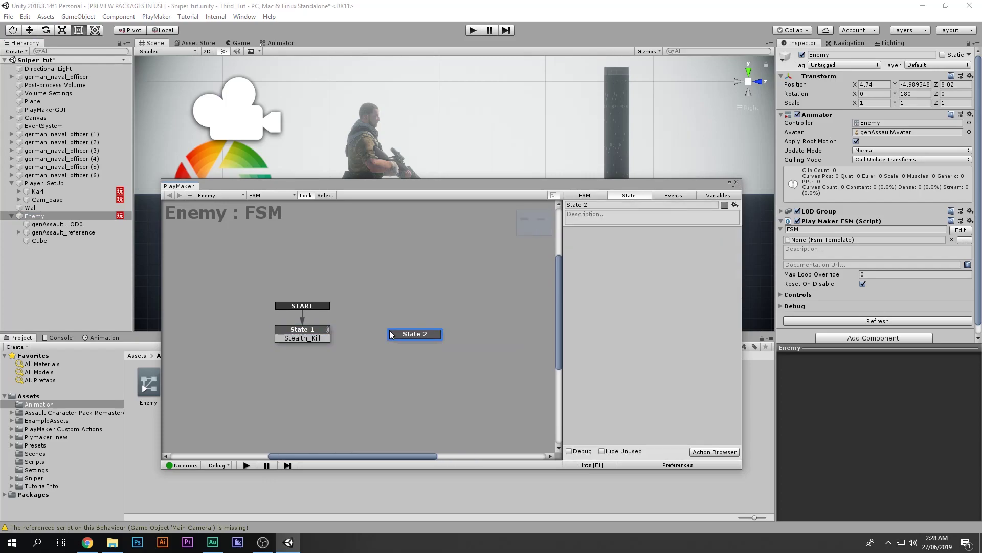
{"action": "left_click_drag", "start_coordinate": [394, 339], "coordinate": [387, 342]}
{"action": "left_click_drag", "start_coordinate": [323, 339], "coordinate": [421, 342]}
{"action": "left_click", "coordinate": [417, 341]}
Step: Play-test the scene to check the trigger zone's transition to State 2, and stop playback
{"action": "left_click", "coordinate": [474, 32]}
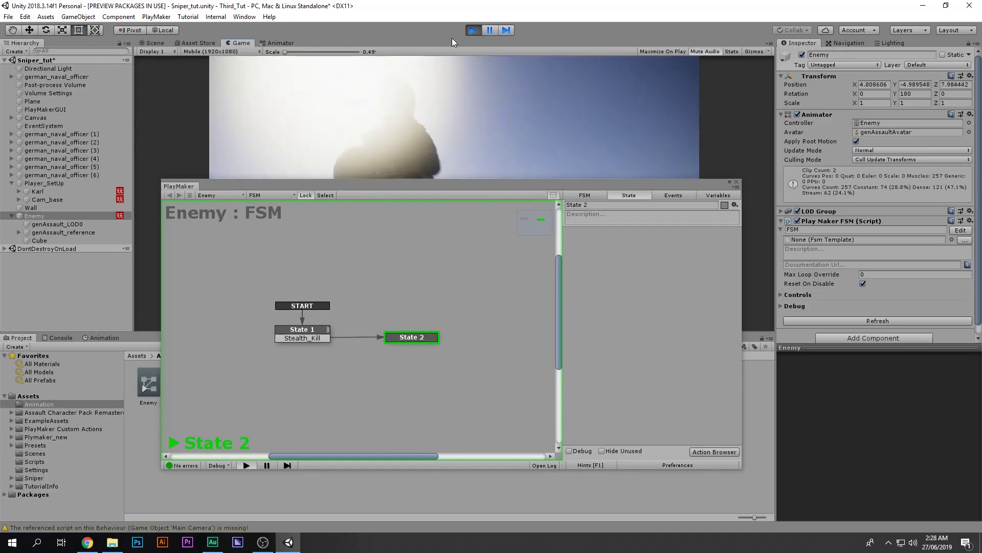
{"action": "left_click", "coordinate": [473, 31]}
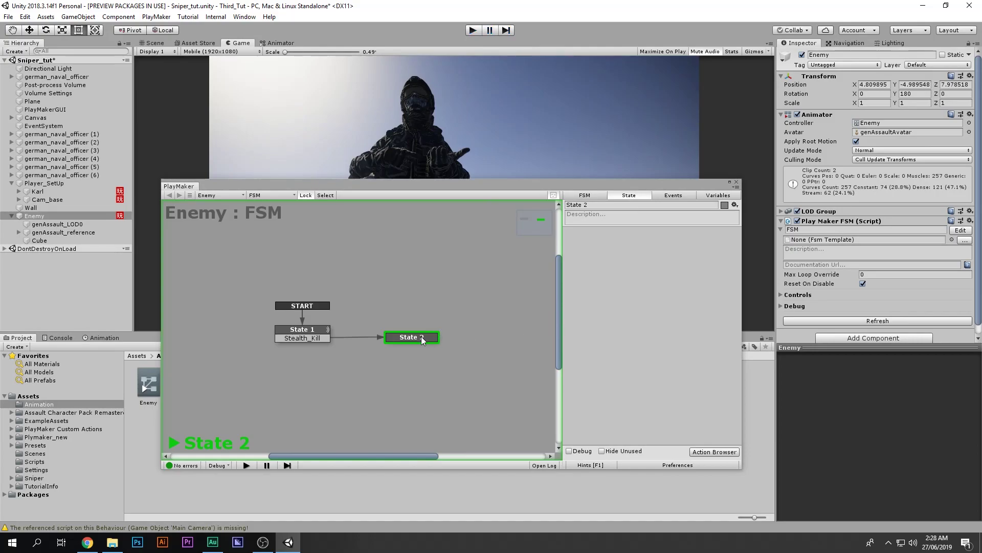
Step: Move State 2 closer to State 1 and add a Get Button Down action to it
{"action": "left_click_drag", "start_coordinate": [413, 337], "coordinate": [382, 337]}
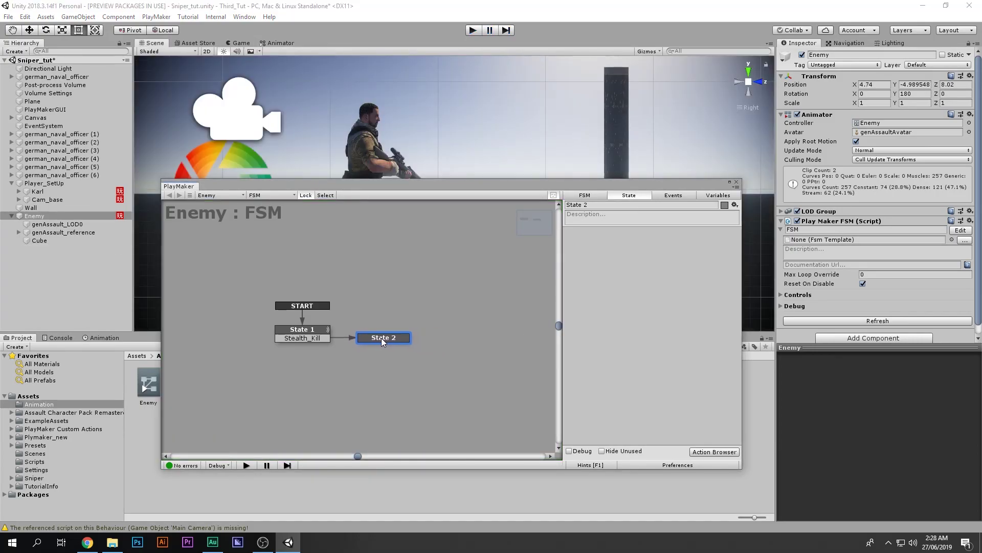
{"action": "double_click", "coordinate": [665, 277]}
{"action": "type", "text": "get buttton"}
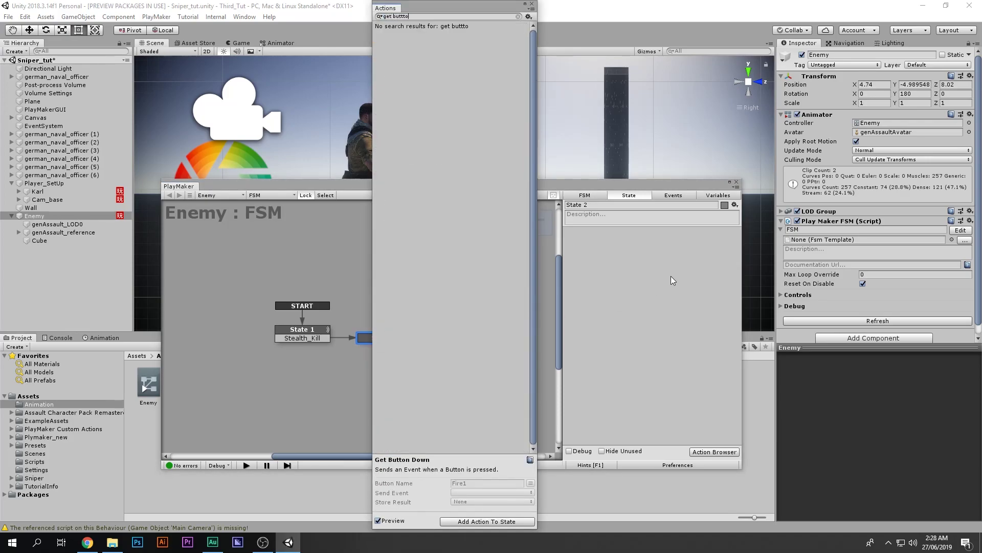
{"action": "key", "text": "BackSpace"}
{"action": "key", "text": "BackSpace"}
{"action": "key", "text": "BackSpace"}
{"action": "key", "text": "Return"}
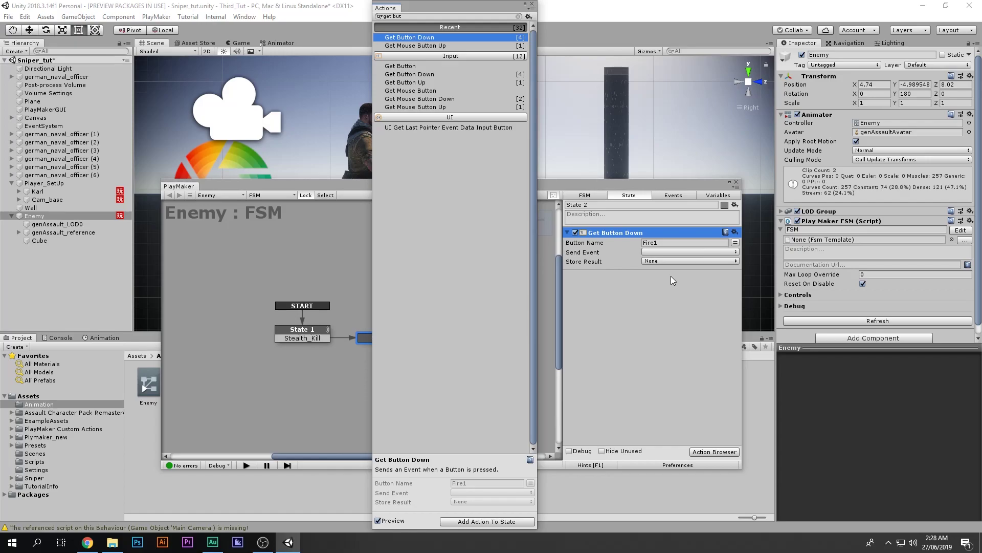
{"action": "left_click", "coordinate": [532, 4]}
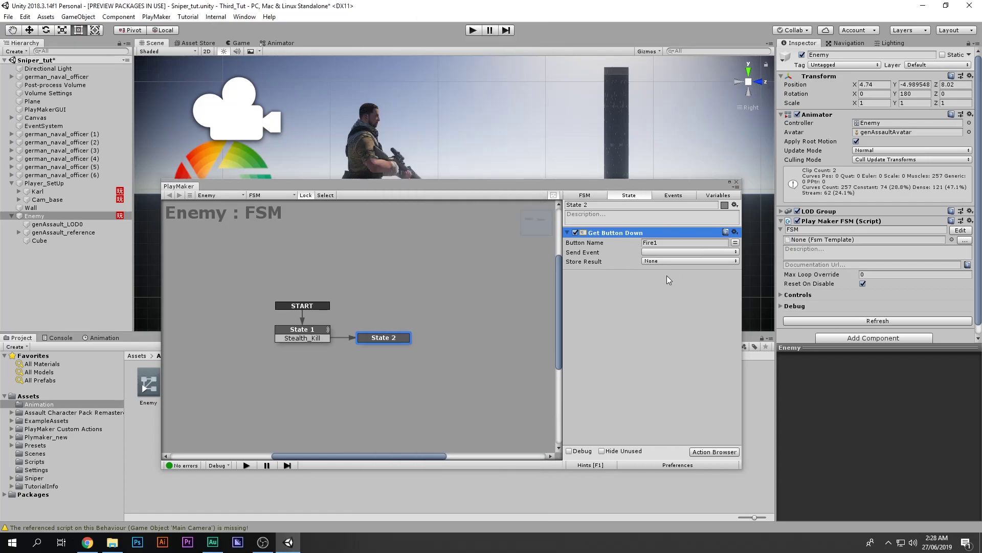
Step: In the project's Input settings, collapse the expanded axes and set the Axes Size to 31
{"action": "left_click", "coordinate": [25, 17]}
{"action": "left_click", "coordinate": [57, 245]}
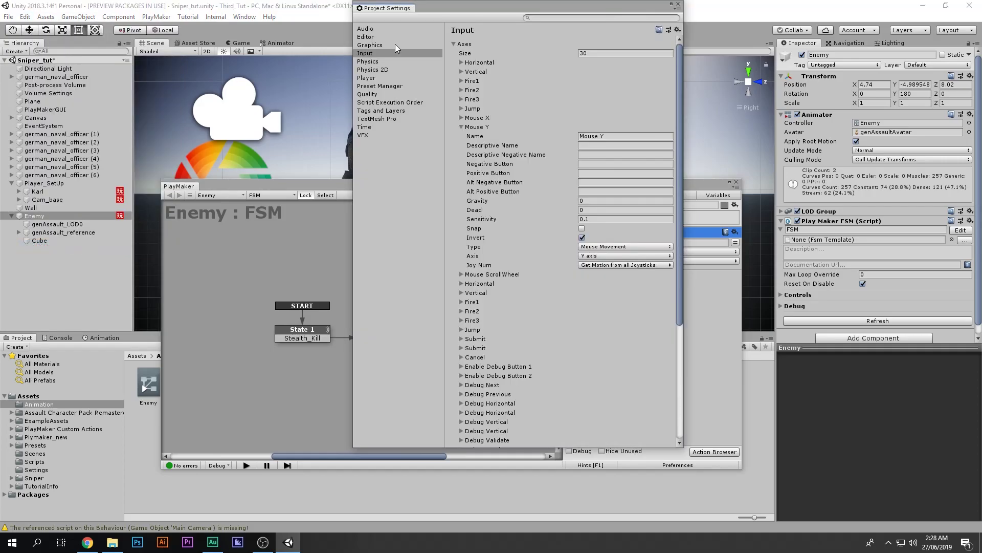
{"action": "left_click", "coordinate": [462, 127]}
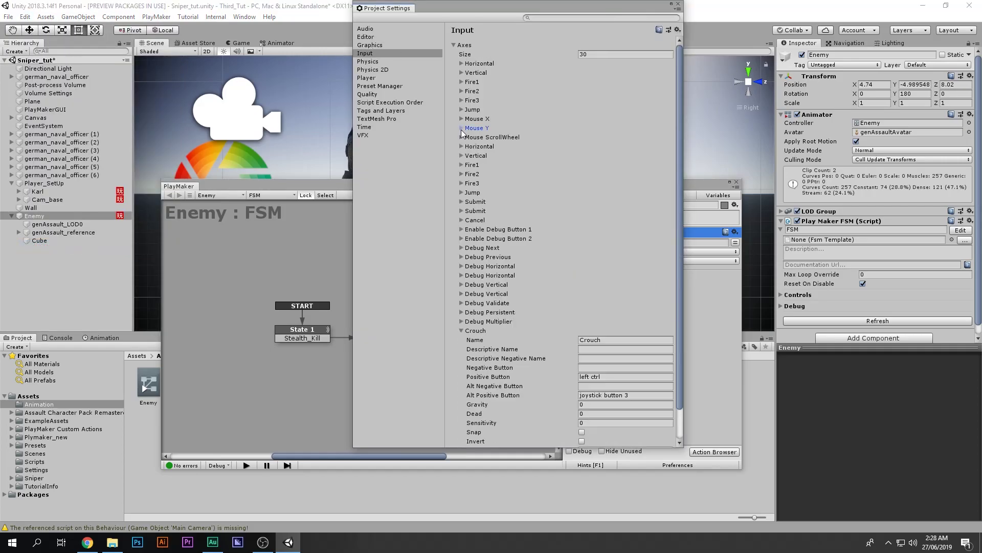
{"action": "left_click", "coordinate": [467, 333]}
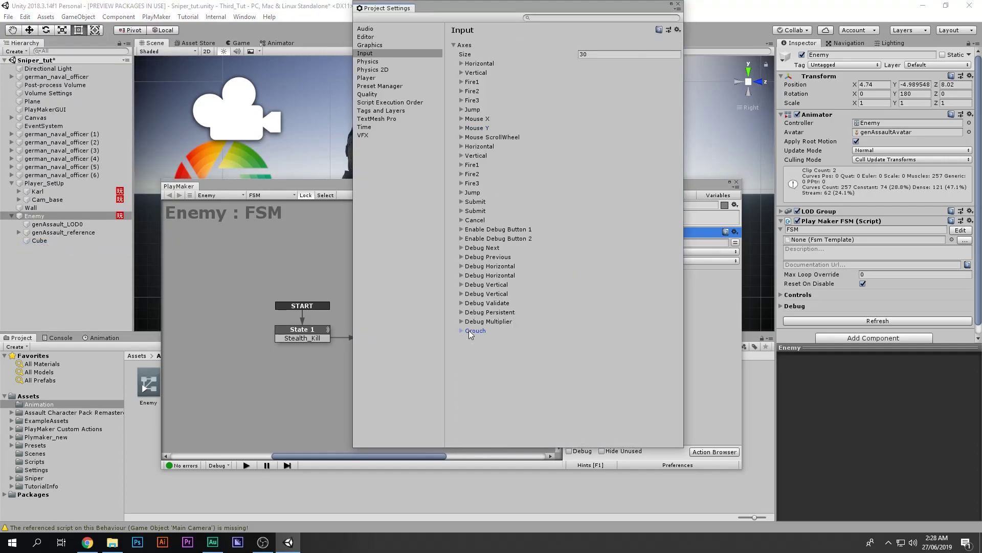
{"action": "left_click", "coordinate": [592, 54]}
{"action": "type", "text": "31"}
{"action": "key", "text": "Return"}
Step: Expand the newly added last input axis and rename it Melee
{"action": "left_click", "coordinate": [468, 340]}
{"action": "left_click", "coordinate": [607, 350]}
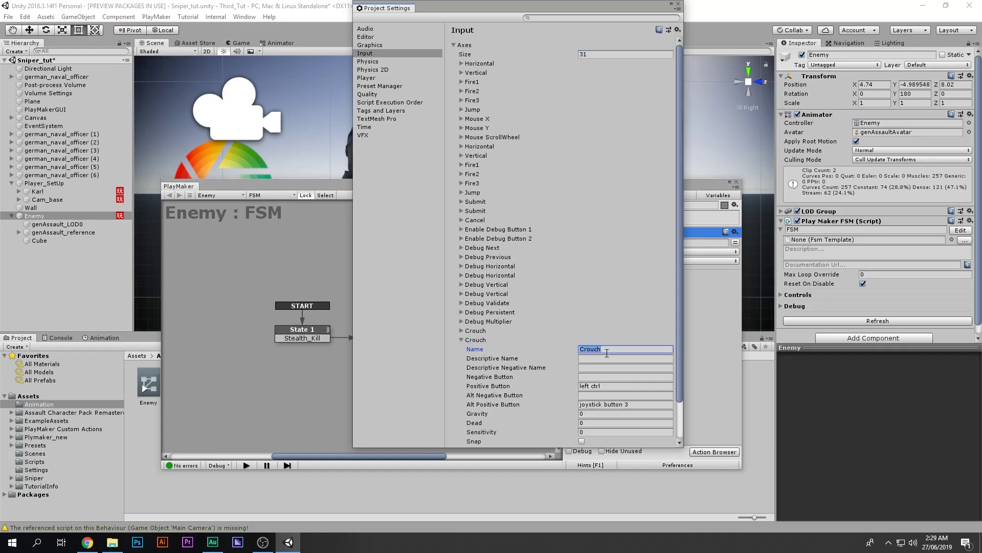
{"action": "type", "text": "Melee"}
{"action": "double_click", "coordinate": [587, 348]}
Step: Set both the Positive Button and Alt Positive Button of the Melee axis to e
{"action": "left_click", "coordinate": [606, 387]}
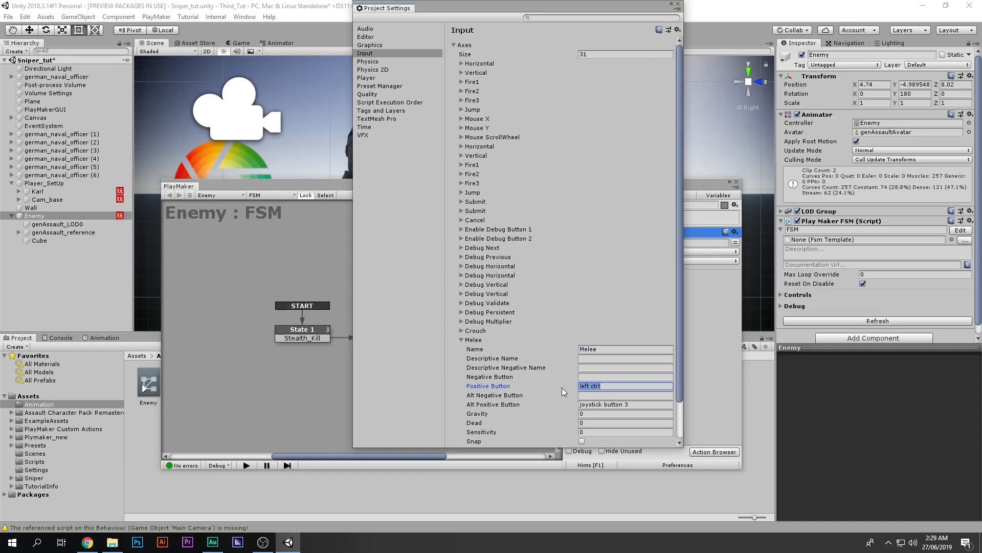
{"action": "type", "text": "E"}
{"action": "left_click", "coordinate": [596, 404]}
{"action": "type", "text": "e"}
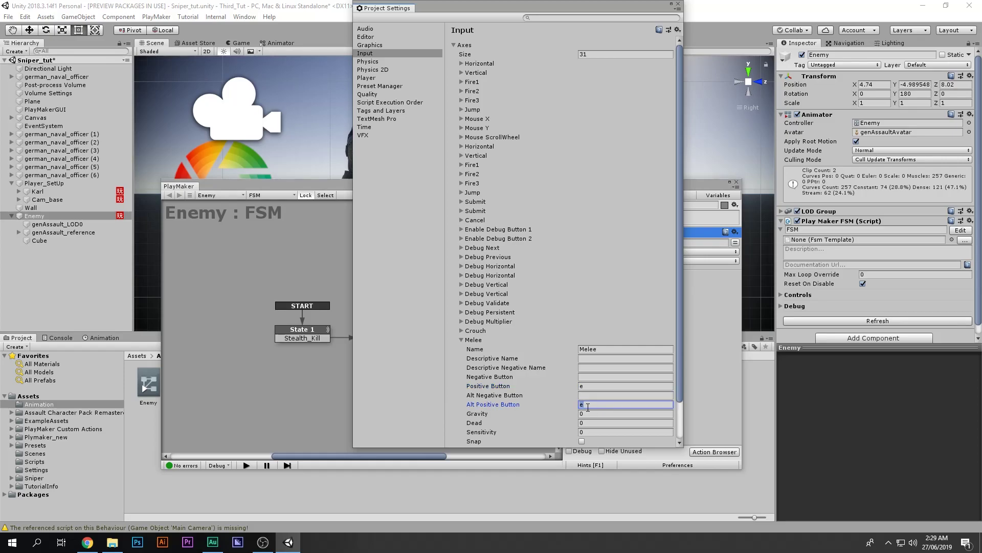
{"action": "left_click", "coordinate": [605, 350]}
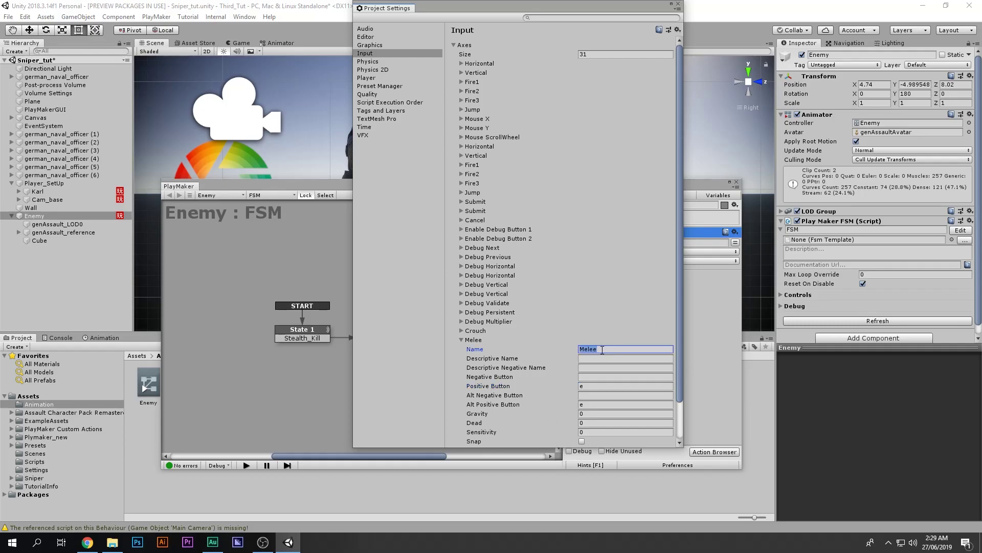
{"action": "left_click", "coordinate": [592, 387]}
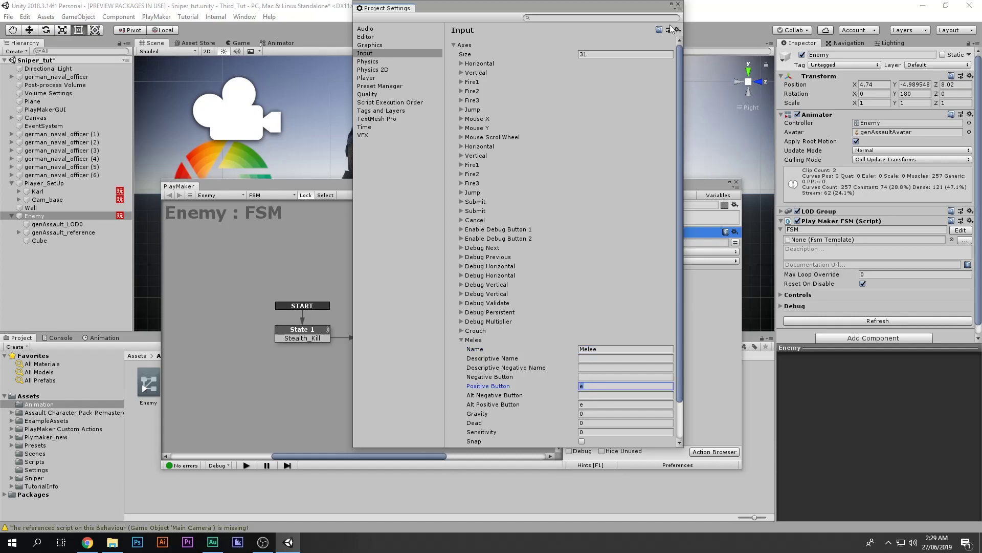
Step: Close the project settings and set the Button Name of State 2's Get Button Down action to Melee
{"action": "left_click", "coordinate": [678, 3]}
{"action": "left_click", "coordinate": [677, 244]}
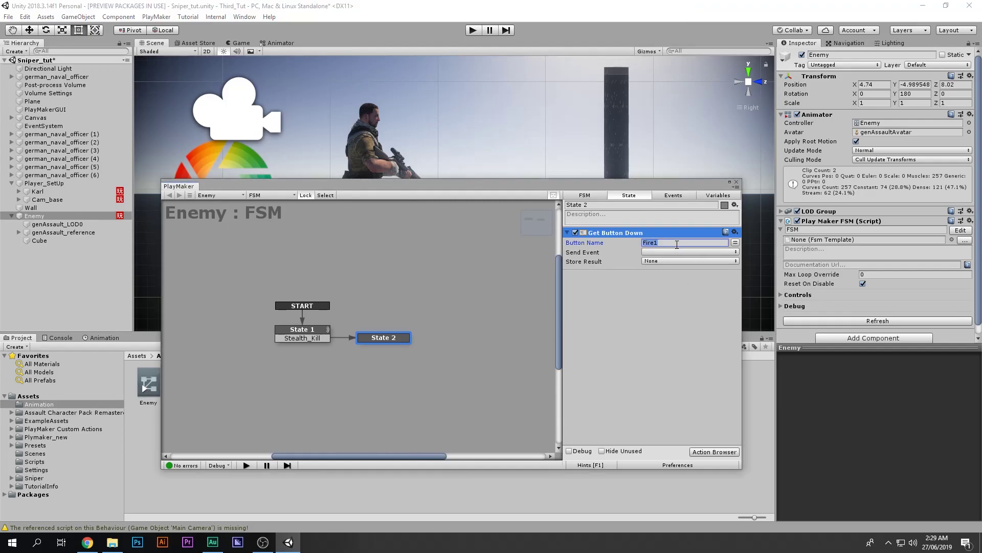
{"action": "type", "text": "Mell"}
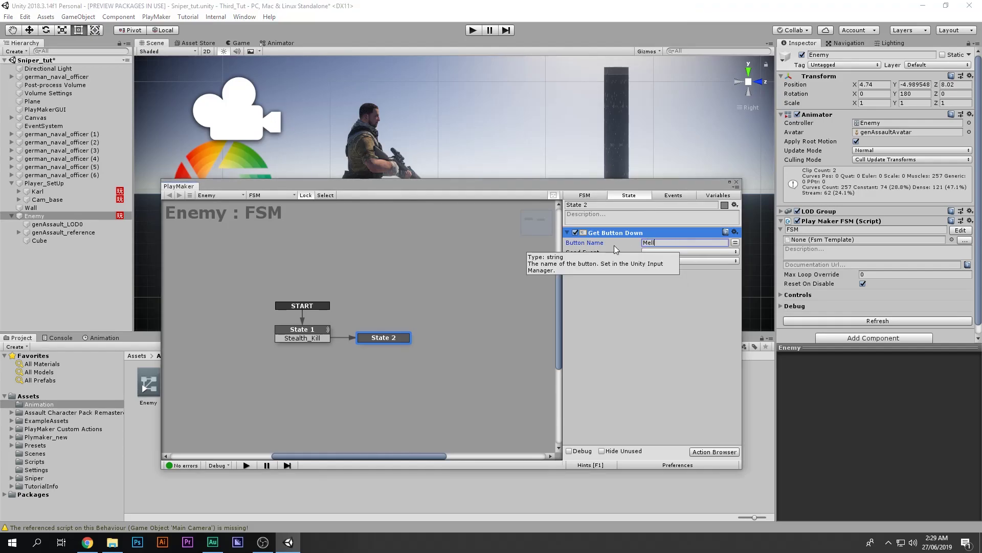
{"action": "key", "text": "BackSpace"}
{"action": "type", "text": "ee"}
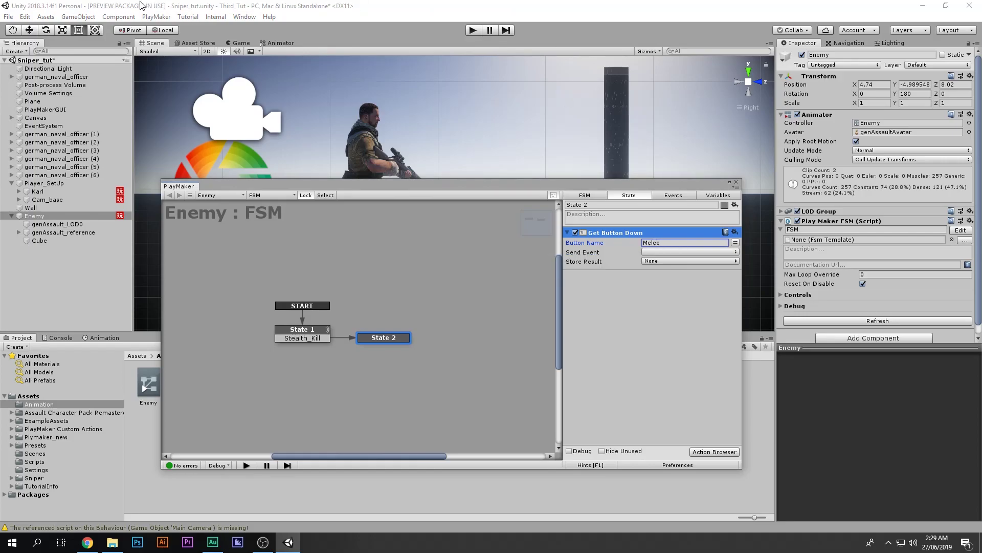
Step: Check the spelling of the Melee axis name in the project's Input settings
{"action": "left_click", "coordinate": [25, 17]}
{"action": "left_click", "coordinate": [56, 245]}
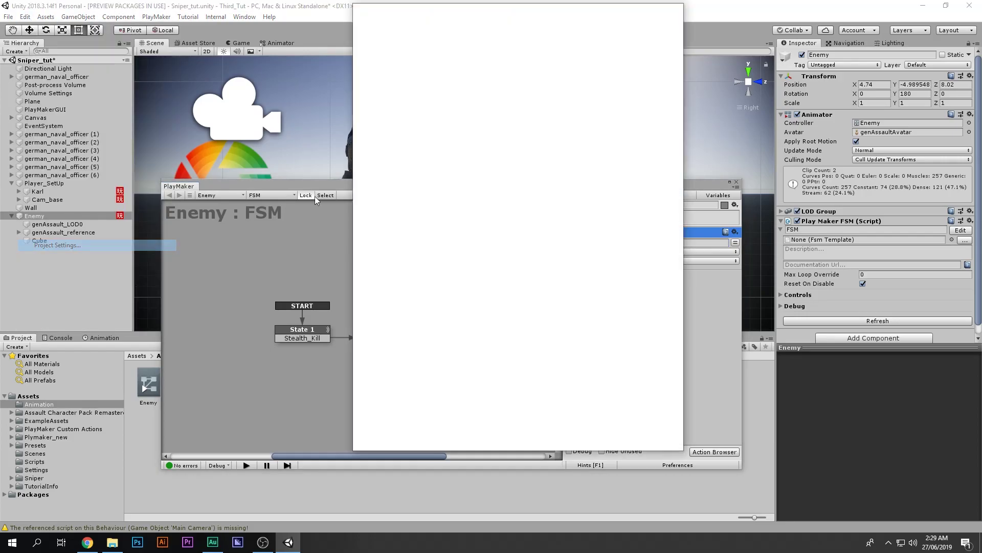
{"action": "left_click", "coordinate": [584, 352]}
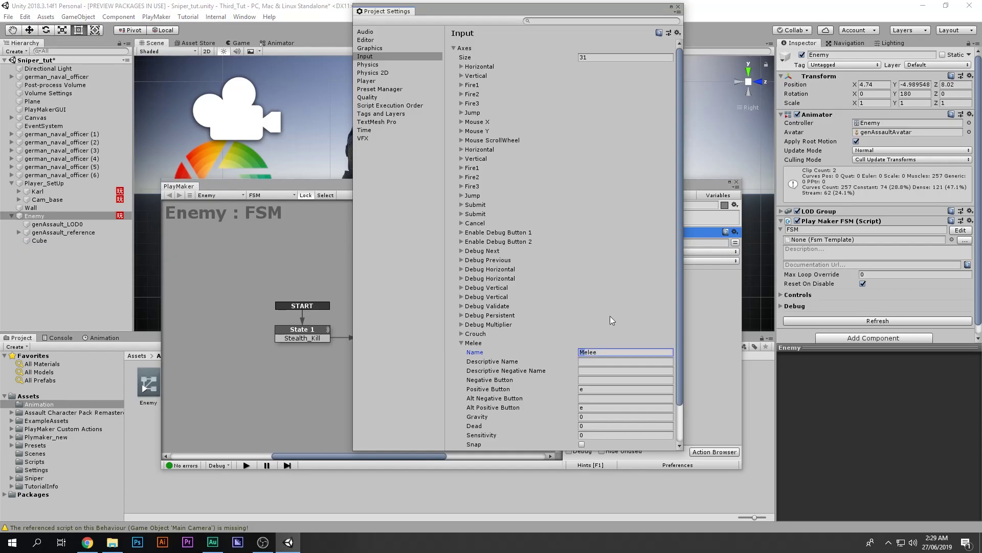
{"action": "left_click", "coordinate": [675, 6]}
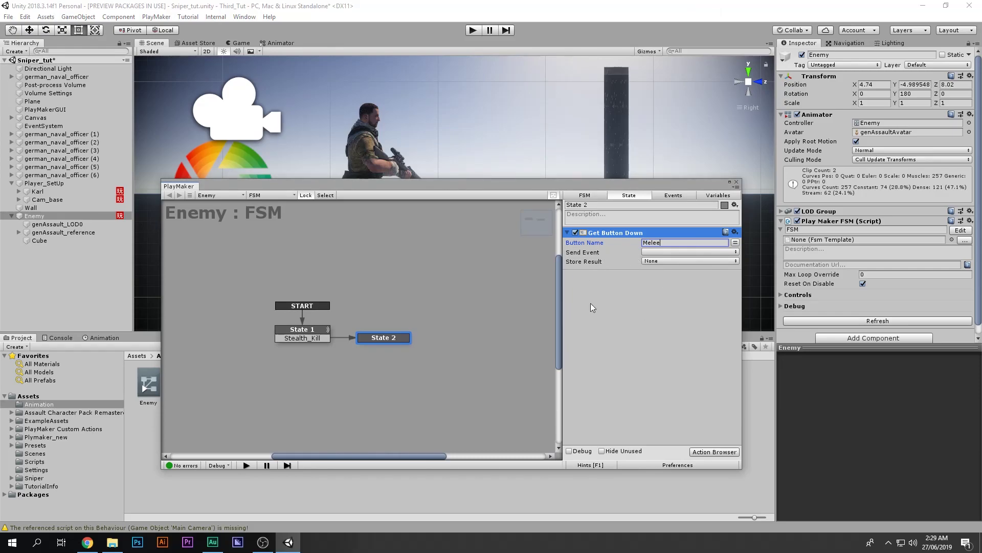
Step: Make Get Button Down send a new event named Kill and add the matching transition to State 2
{"action": "left_click", "coordinate": [666, 252]}
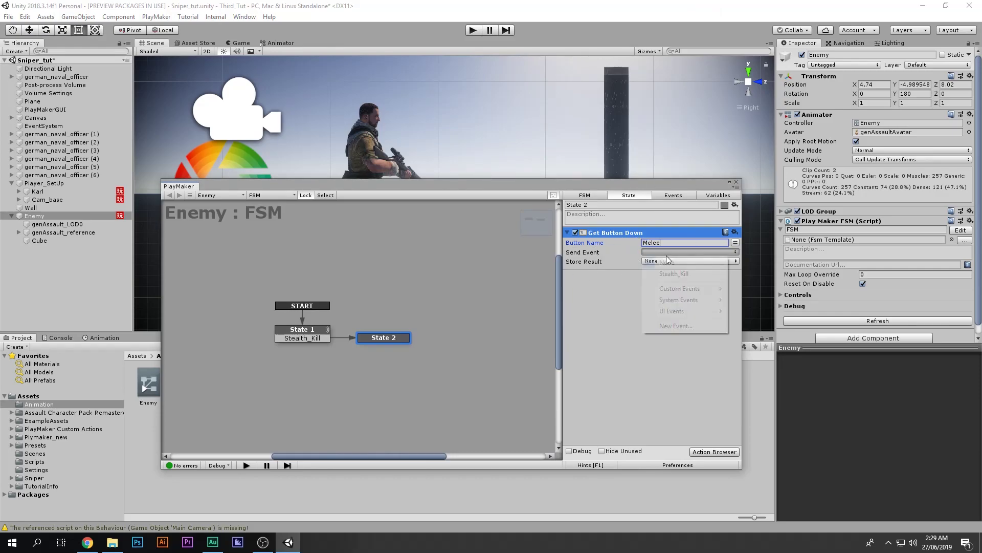
{"action": "left_click", "coordinate": [665, 326]}
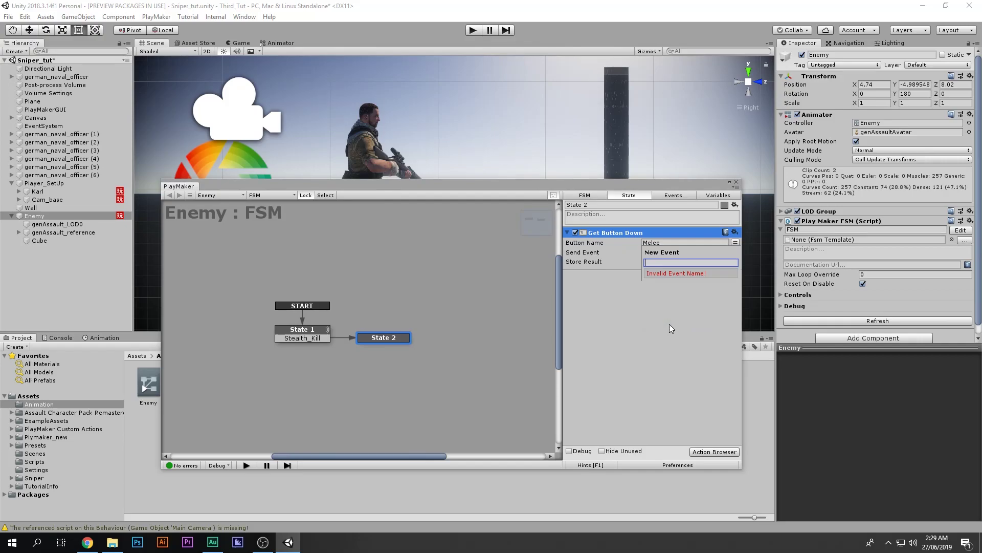
{"action": "type", "text": "Kill"}
{"action": "key", "text": "Return"}
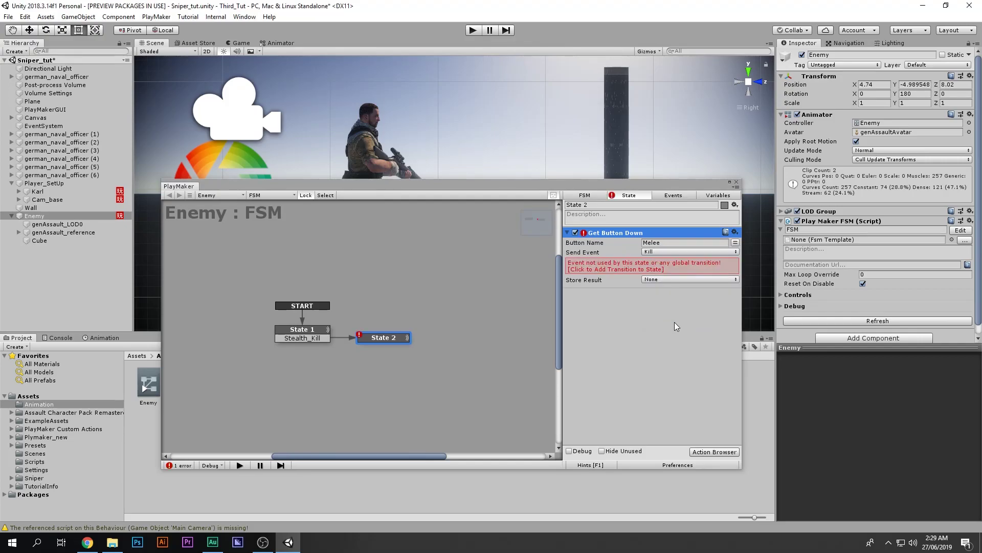
{"action": "left_click", "coordinate": [634, 272]}
Step: Create State 3, link State 2's Kill transition to it, and shift State 2 slightly away from State 1
{"action": "left_click", "coordinate": [450, 340], "text": "ctrl"}
{"action": "left_click_drag", "start_coordinate": [387, 349], "coordinate": [359, 390]}
{"action": "left_click_drag", "start_coordinate": [370, 333], "coordinate": [378, 323]}
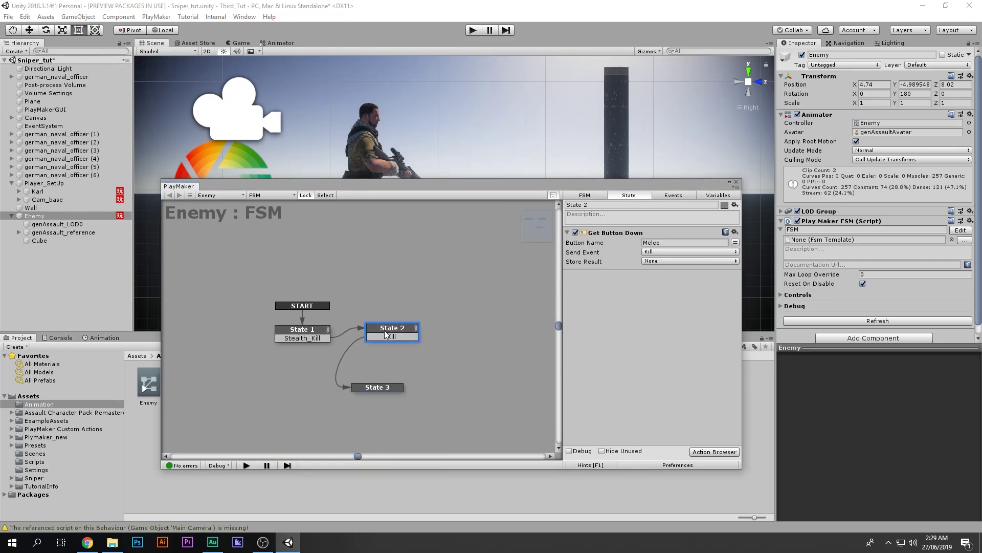
Step: Copy the Trigger Event action from State 1 into State 2 and set the copy's trigger to On Trigger Exit
{"action": "left_click", "coordinate": [302, 330]}
{"action": "left_click", "coordinate": [654, 235]}
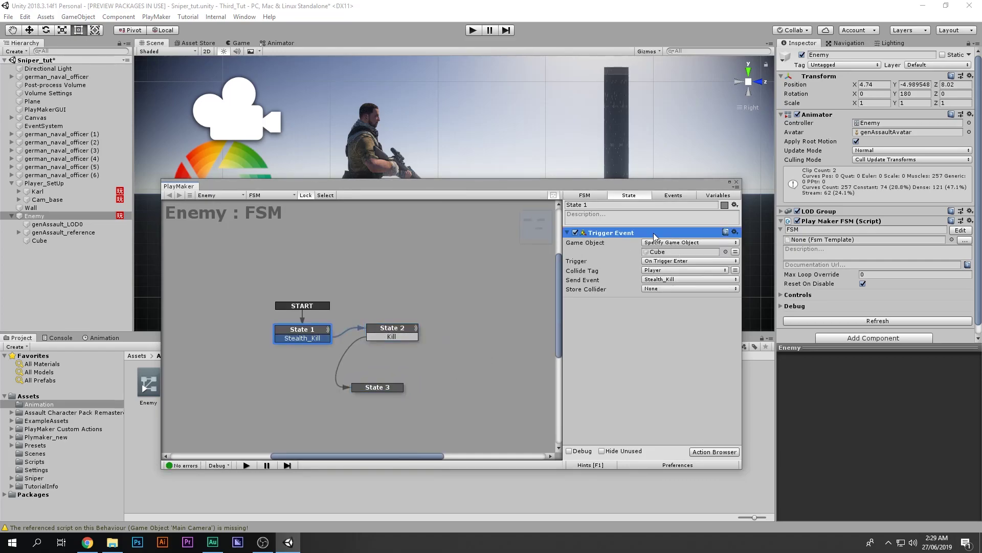
{"action": "left_click", "coordinate": [412, 337]}
{"action": "key", "text": "ctrl+v"}
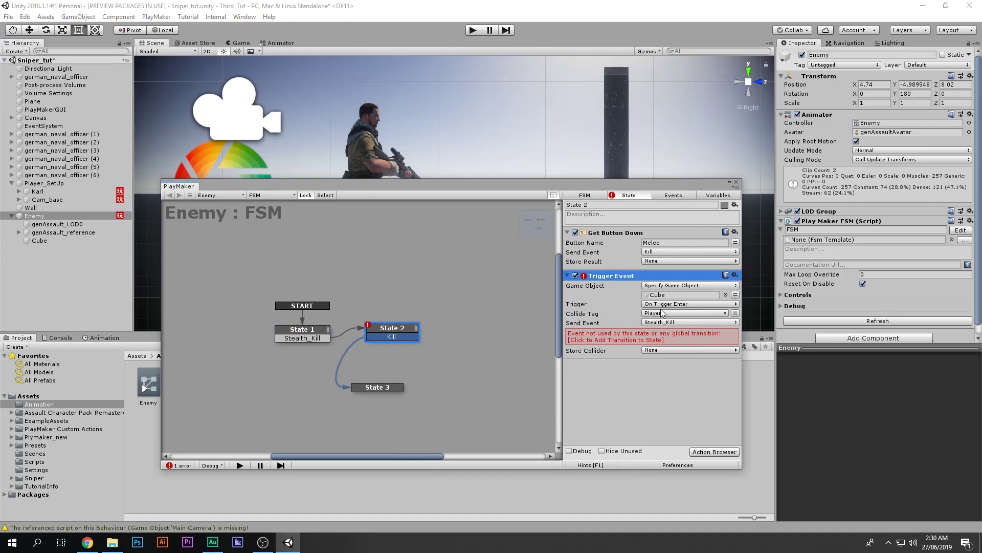
{"action": "left_click", "coordinate": [665, 304]}
{"action": "left_click", "coordinate": [672, 341]}
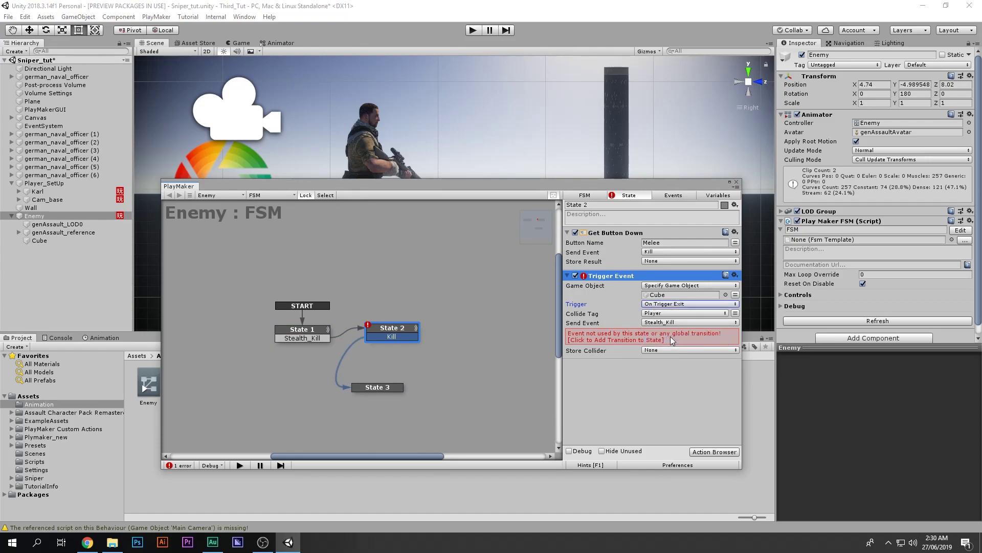
{"action": "left_click", "coordinate": [666, 322]}
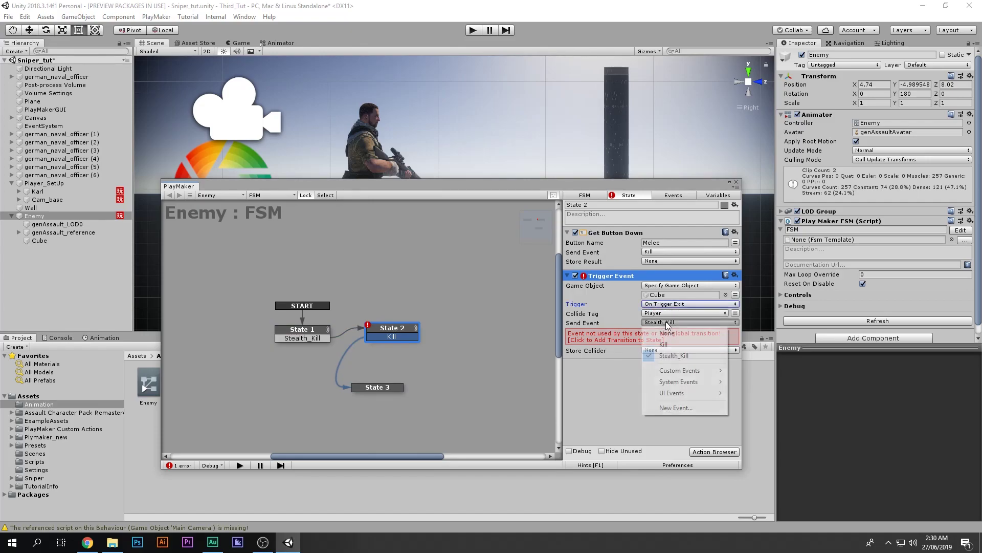
{"action": "left_click", "coordinate": [676, 408]}
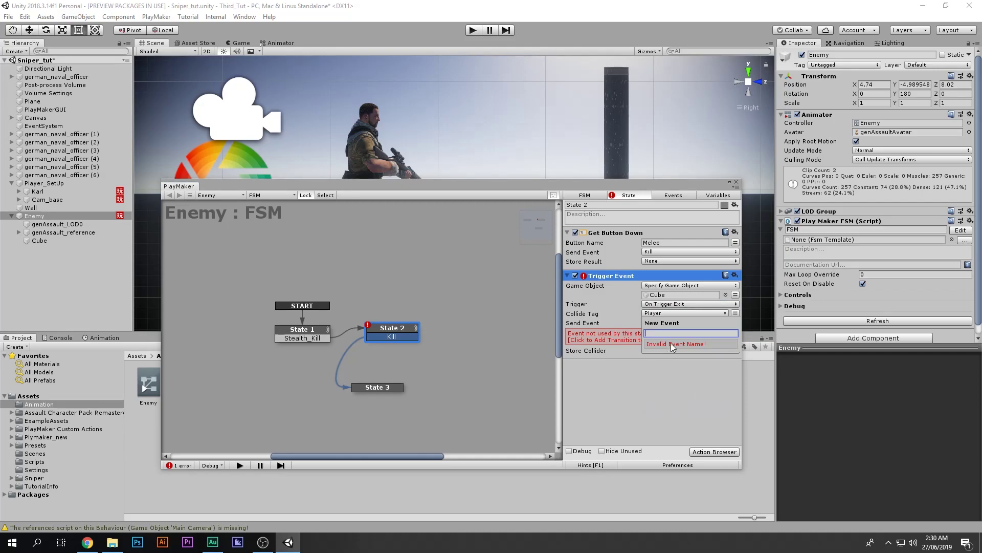
{"action": "left_click", "coordinate": [493, 344]}
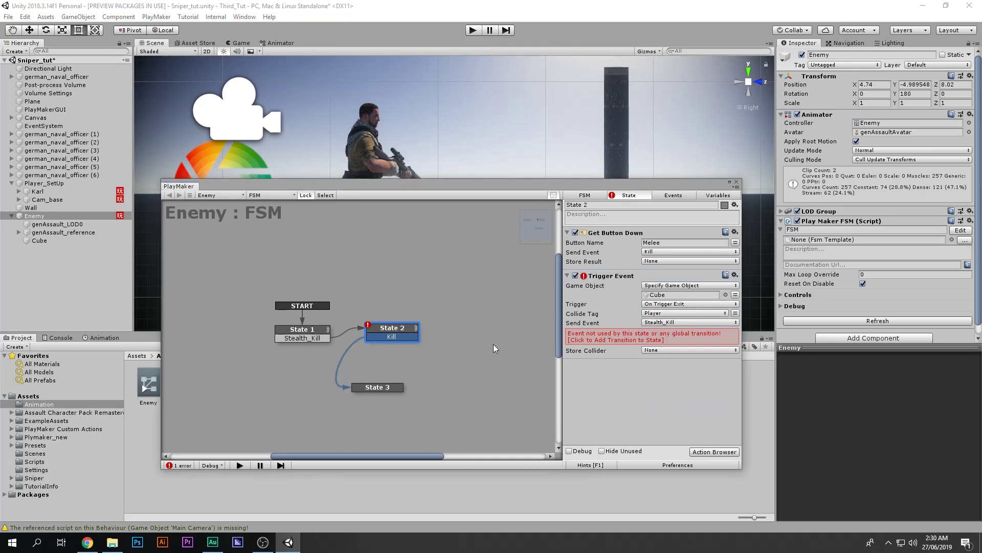
Step: Add a FINISHED transition from State 2 back to State 1 and make State 2's Trigger Event send FINISHED
{"action": "left_click", "coordinate": [399, 328], "text": "ctrl"}
{"action": "left_click_drag", "start_coordinate": [395, 342], "coordinate": [316, 330]}
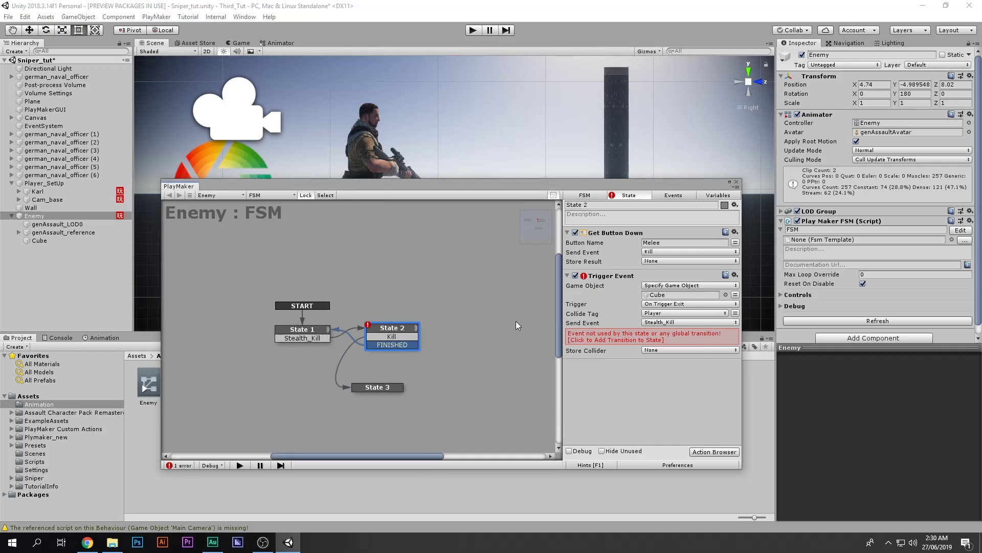
{"action": "left_click", "coordinate": [675, 322]}
{"action": "left_click", "coordinate": [671, 342]}
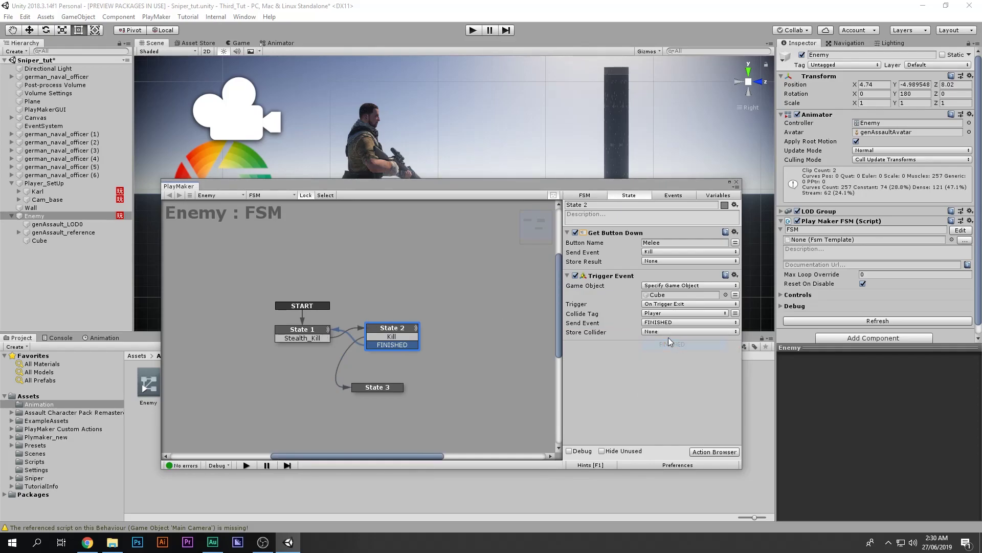
Step: Review the Trigger Event settings of State 1 and State 2, and move the two states farther apart
{"action": "left_click", "coordinate": [322, 339]}
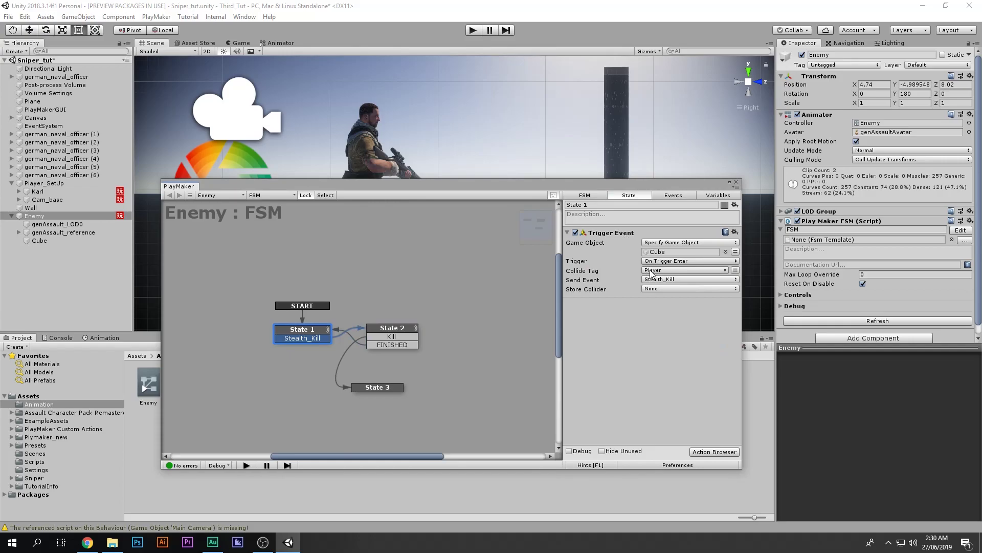
{"action": "left_click", "coordinate": [667, 252]}
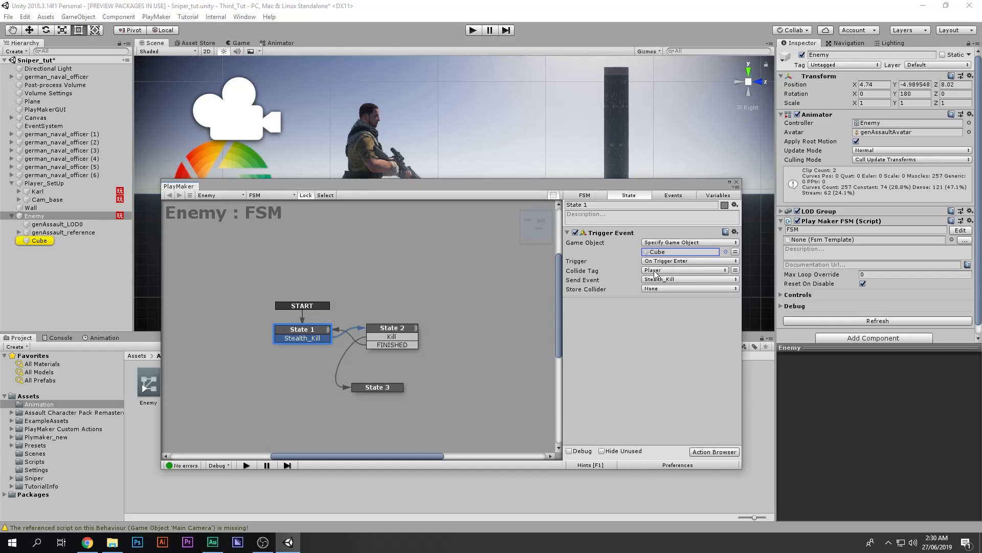
{"action": "left_click_drag", "start_coordinate": [403, 333], "coordinate": [409, 337]}
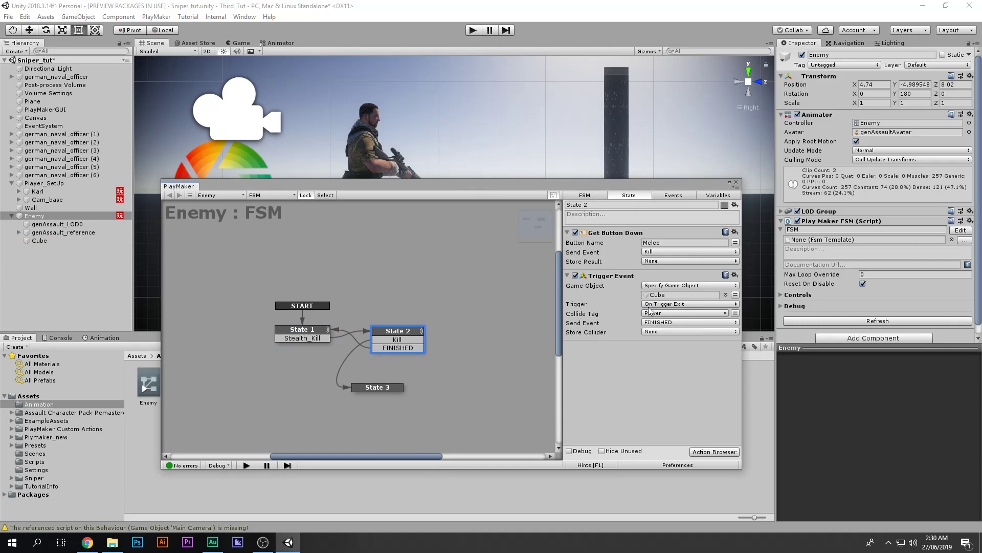
{"action": "left_click", "coordinate": [675, 304]}
{"action": "left_click", "coordinate": [630, 394]}
{"action": "left_click_drag", "start_coordinate": [291, 340], "coordinate": [272, 348]}
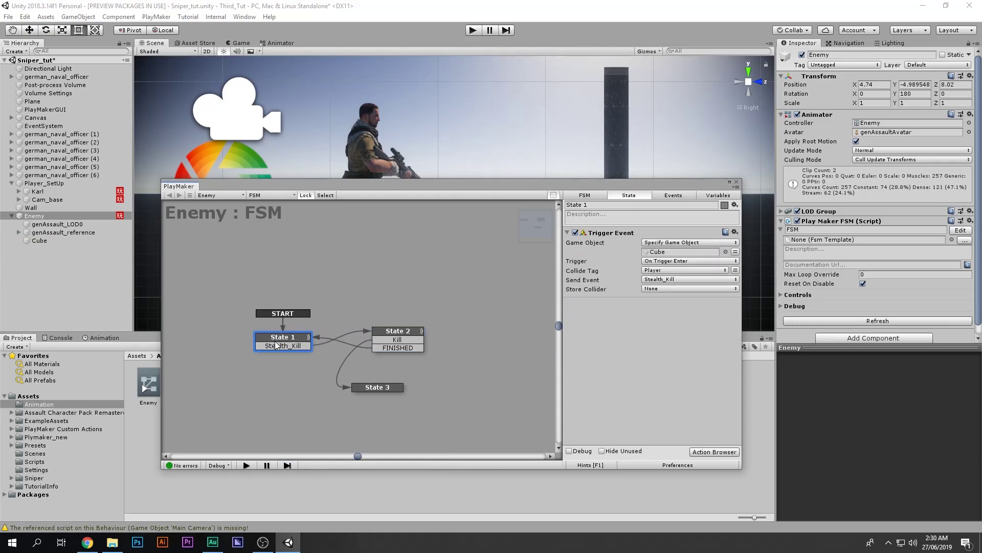
Step: Test the enemy FSM in Play mode, stop the game, and align State 3 directly beneath State 2
{"action": "left_click", "coordinate": [472, 32]}
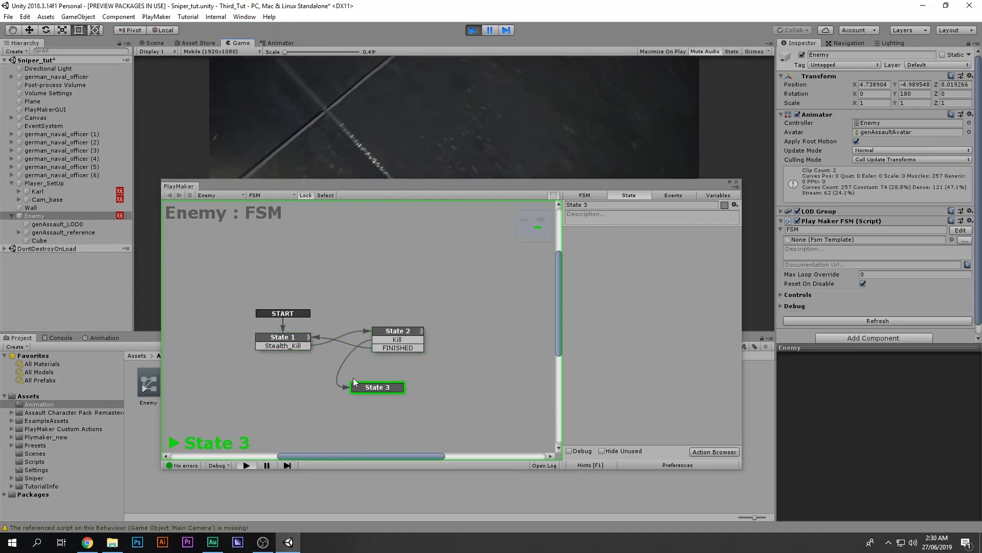
{"action": "key", "text": "ctrl+p"}
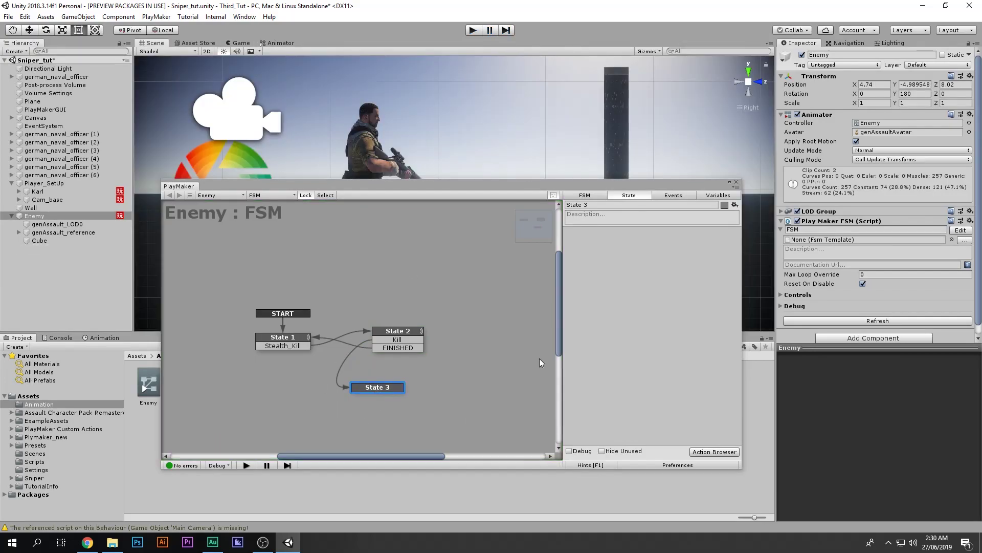
{"action": "left_click_drag", "start_coordinate": [376, 389], "coordinate": [395, 386]}
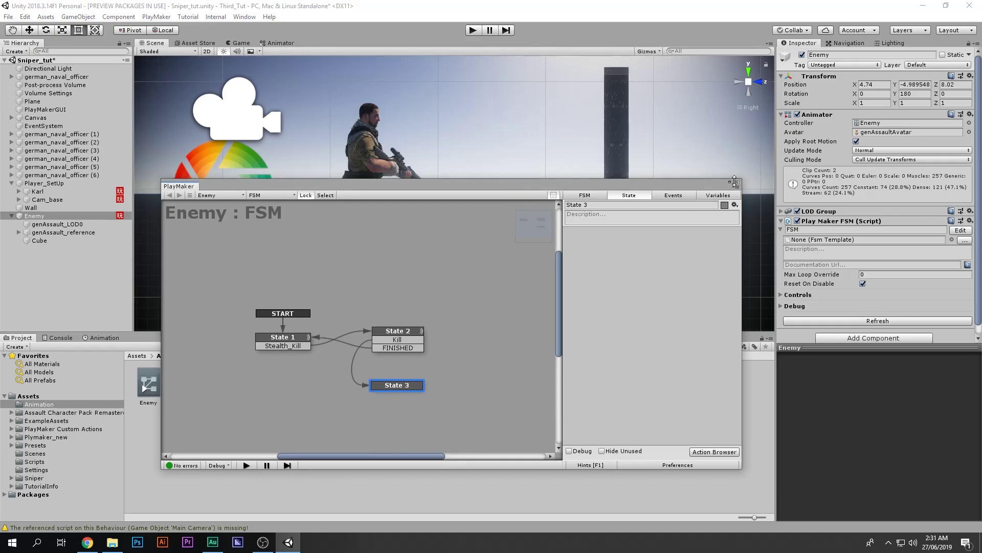
Step: Close the FSM editor and add a Capsule Collider component to the Enemy object
{"action": "left_click", "coordinate": [734, 182]}
{"action": "key", "text": "f"}
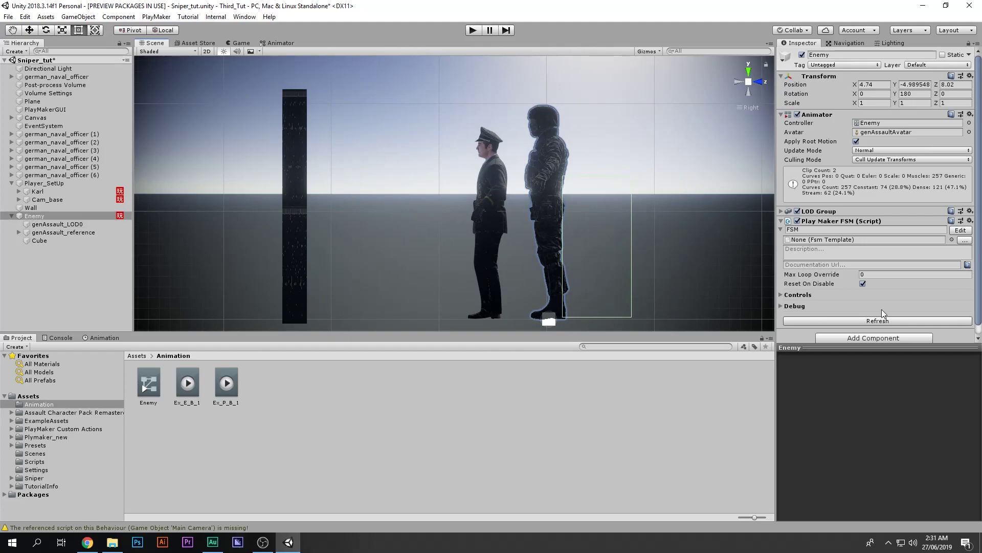
{"action": "scroll", "coordinate": [880, 312], "scroll_direction": "down", "scroll_amount": 1}
{"action": "left_click", "coordinate": [877, 329]}
{"action": "type", "text": "cap"}
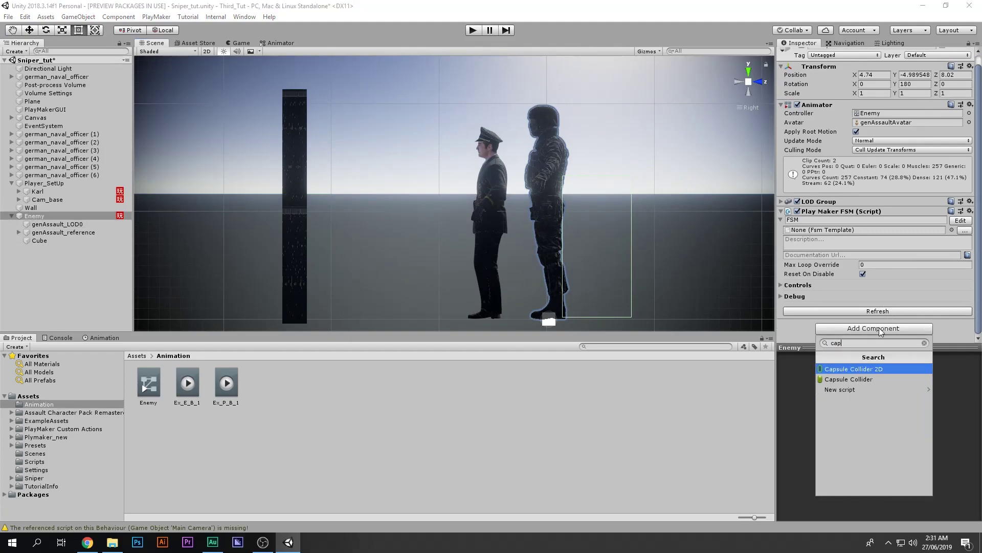
{"action": "key", "text": "Down"}
{"action": "key", "text": "Return"}
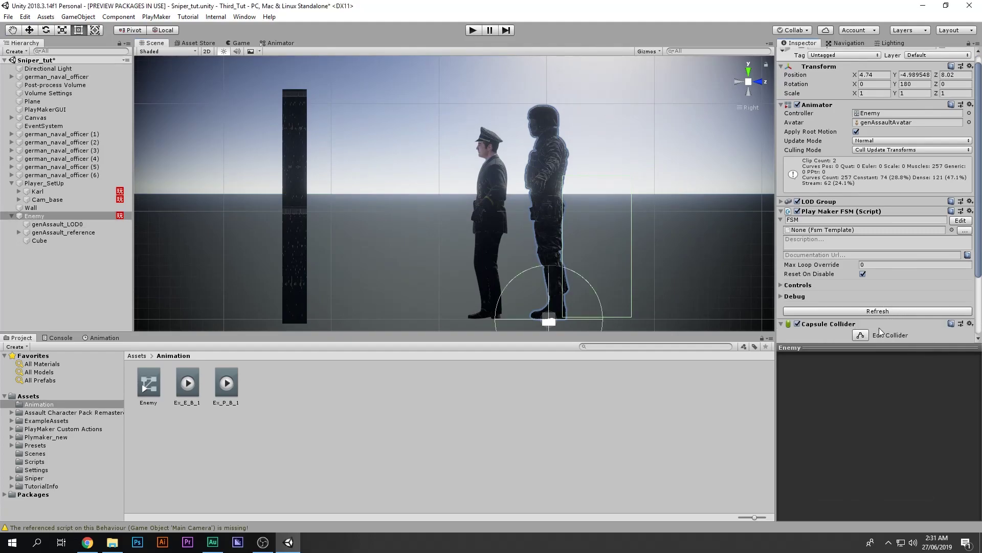
Step: Fit the Enemy's capsule collider to its body with Center Y 0.9, Radius 0.21 and Height 1.73
{"action": "scroll", "coordinate": [879, 331], "scroll_direction": "down", "scroll_amount": 5}
{"action": "mouse_move", "coordinate": [896, 285]}
{"action": "left_mouse_down", "text": "alt"}
{"action": "mouse_move", "coordinate": [954, 273]}
{"action": "mouse_move", "coordinate": [828, 298]}
{"action": "mouse_move", "coordinate": [930, 308]}
{"action": "mouse_move", "coordinate": [903, 305]}
{"action": "mouse_move", "coordinate": [897, 284]}
{"action": "left_mouse_up", "text": "alt"}
{"action": "left_click", "coordinate": [895, 283]}
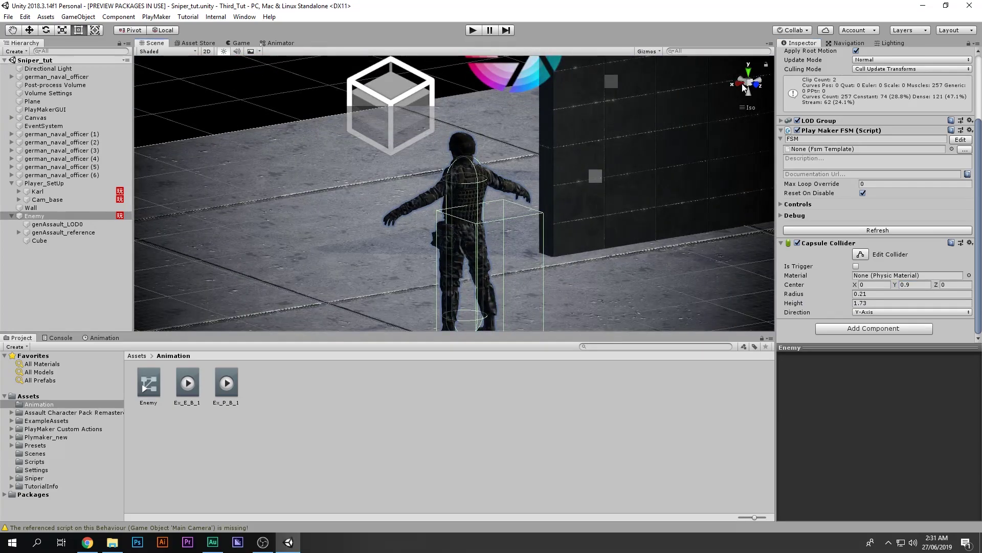
{"action": "left_click", "coordinate": [741, 85]}
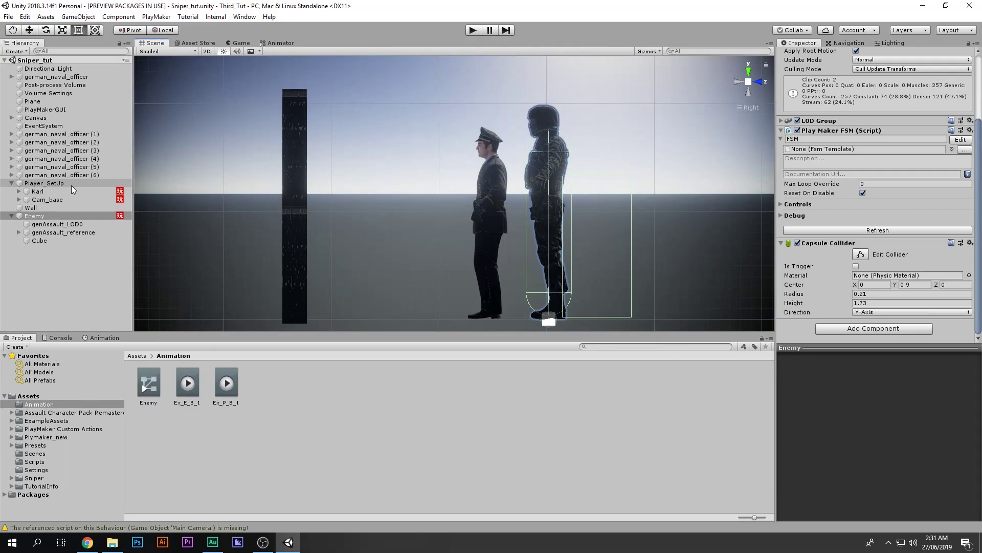
Step: Reopen the enemy's FSM and add a Set Animator Bool action to State 3
{"action": "left_click", "coordinate": [962, 139]}
{"action": "left_click", "coordinate": [332, 307]}
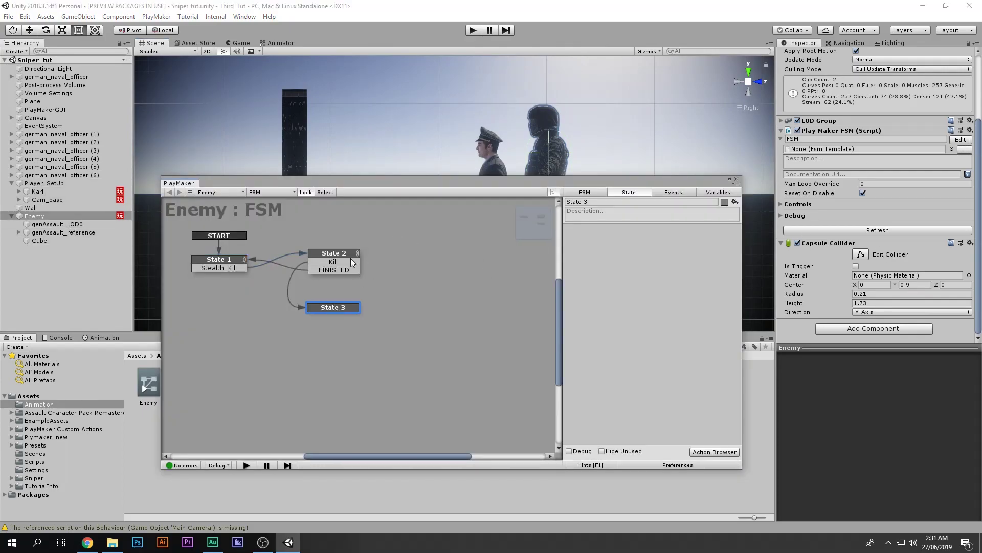
{"action": "double_click", "coordinate": [650, 319]}
{"action": "type", "text": "set animator bool"}
{"action": "key", "text": "Return"}
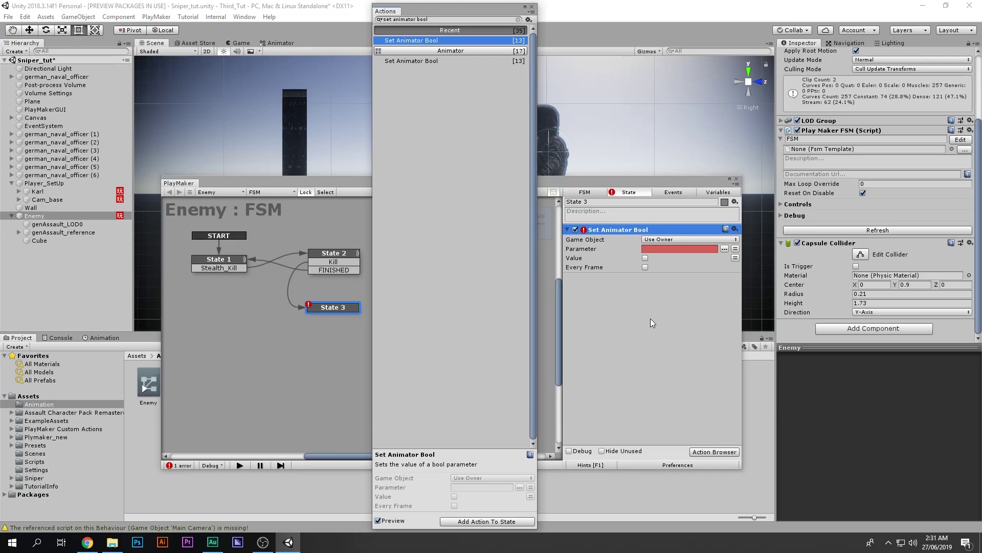
{"action": "left_click", "coordinate": [531, 7]}
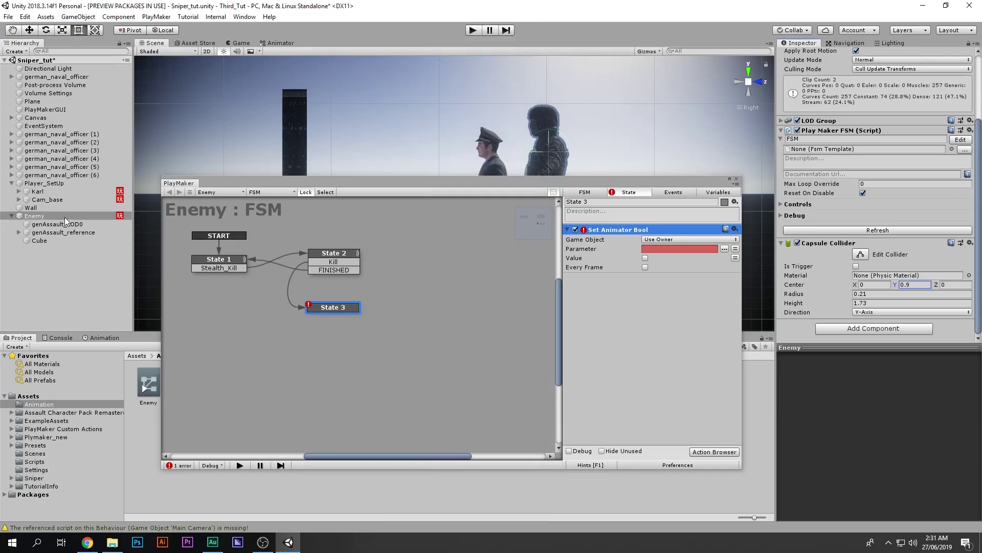
Step: Copy the Killed parameter name from the enemy's Animator into the Parameter of State 3's Set Animator Bool action
{"action": "left_click", "coordinate": [279, 43]}
{"action": "double_click", "coordinate": [150, 73]}
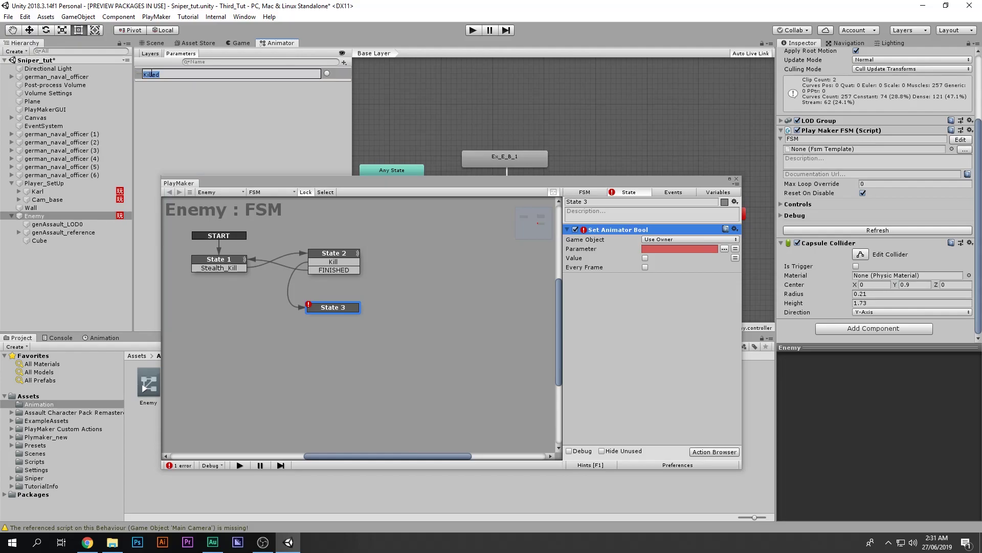
{"action": "key", "text": "Return"}
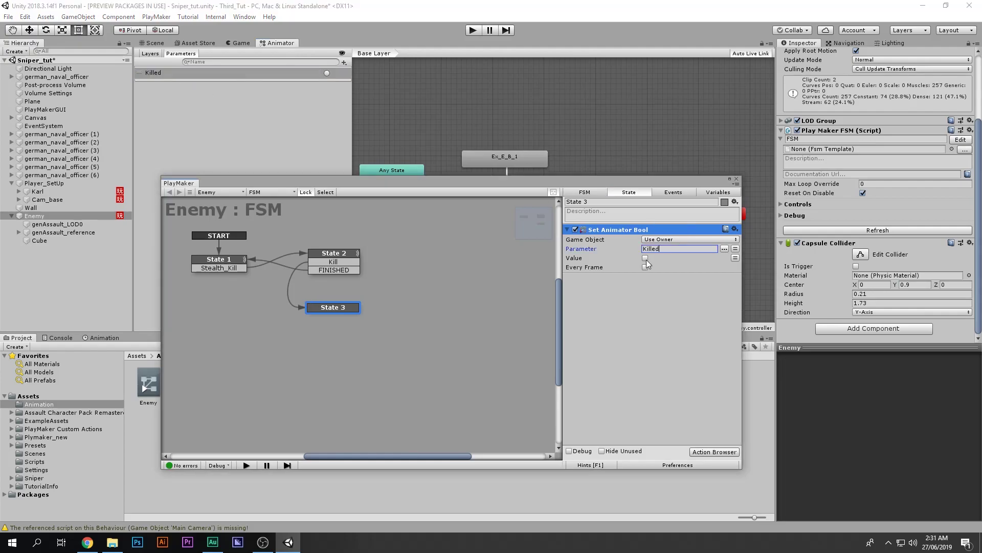
Step: Enable Value in State 3's Set Animator Bool action and duplicate the action within the same state
{"action": "left_click", "coordinate": [645, 258]}
{"action": "left_click", "coordinate": [641, 336]}
{"action": "left_click", "coordinate": [620, 229]}
{"action": "key", "text": "ctrl+c"}
{"action": "key", "text": "ctrl+v"}
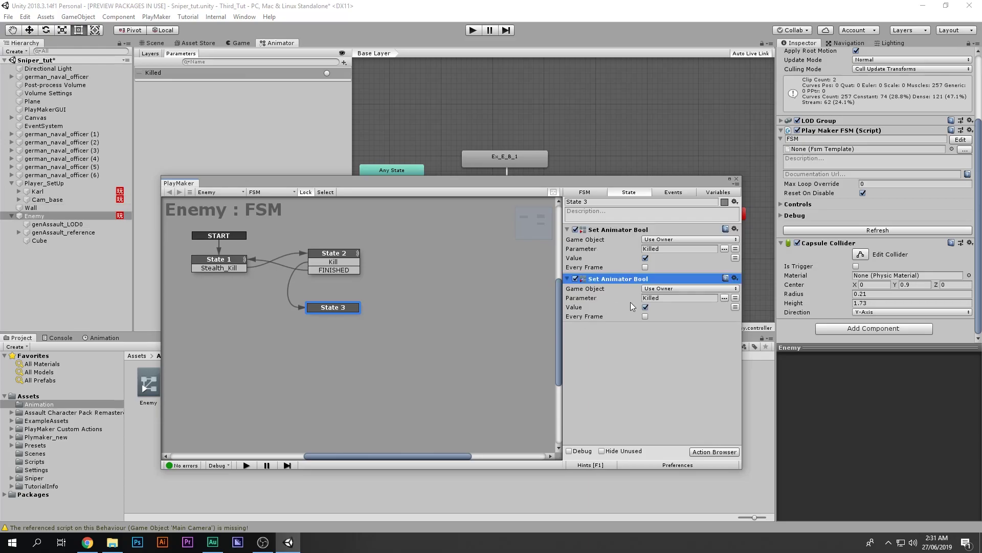
Step: Set the duplicated Set Animator Bool action's Game Object to Specify Game Object and assign Karl
{"action": "left_click", "coordinate": [681, 289]}
{"action": "left_click", "coordinate": [690, 321]}
{"action": "left_click", "coordinate": [36, 192]}
{"action": "left_click_drag", "start_coordinate": [36, 192], "coordinate": [671, 298]}
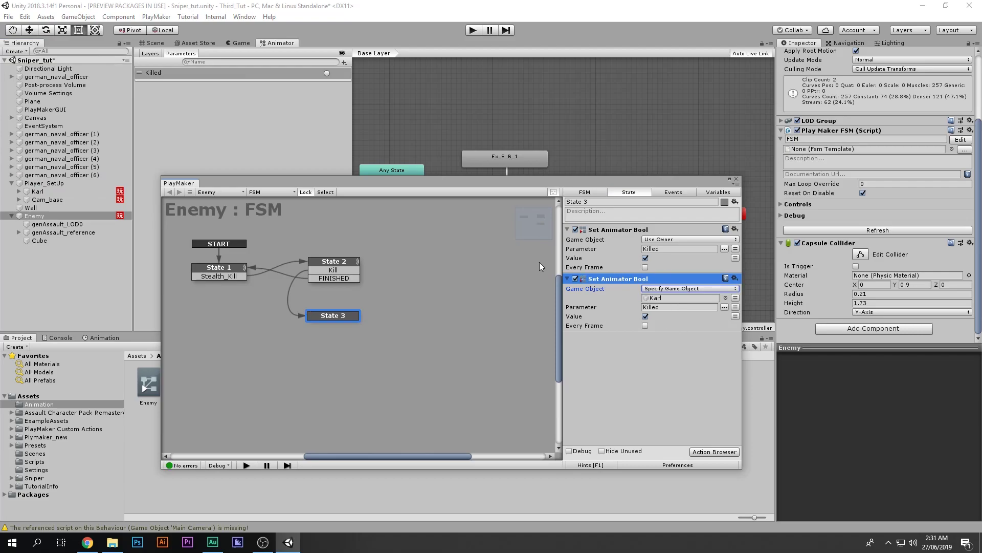
Step: Copy the Takedown parameter name from Karl's Animator into the Parameter of the second Set Animator Bool action
{"action": "left_click", "coordinate": [61, 192]}
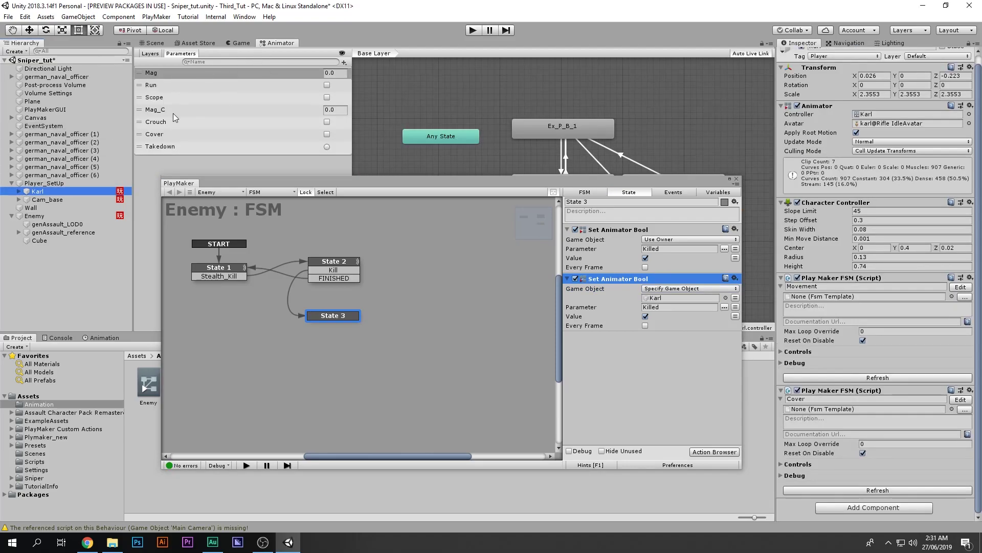
{"action": "left_click", "coordinate": [159, 145]}
{"action": "left_click", "coordinate": [159, 145]}
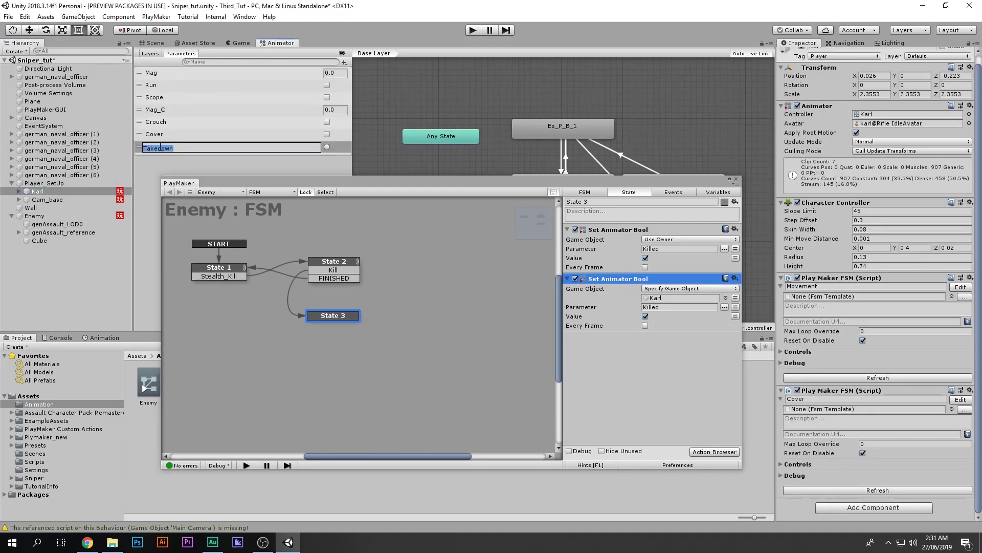
{"action": "left_click", "coordinate": [683, 307]}
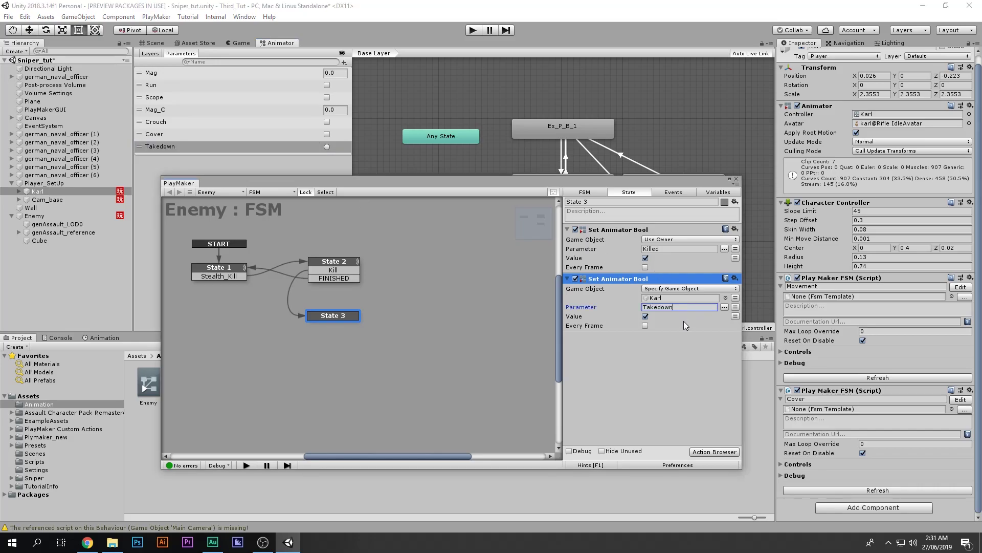
{"action": "left_click", "coordinate": [678, 345]}
{"action": "left_click", "coordinate": [676, 307]}
{"action": "left_click", "coordinate": [674, 305]}
{"action": "left_click", "coordinate": [645, 316]}
{"action": "left_click", "coordinate": [678, 308]}
{"action": "left_click", "coordinate": [657, 249]}
{"action": "left_click", "coordinate": [664, 306]}
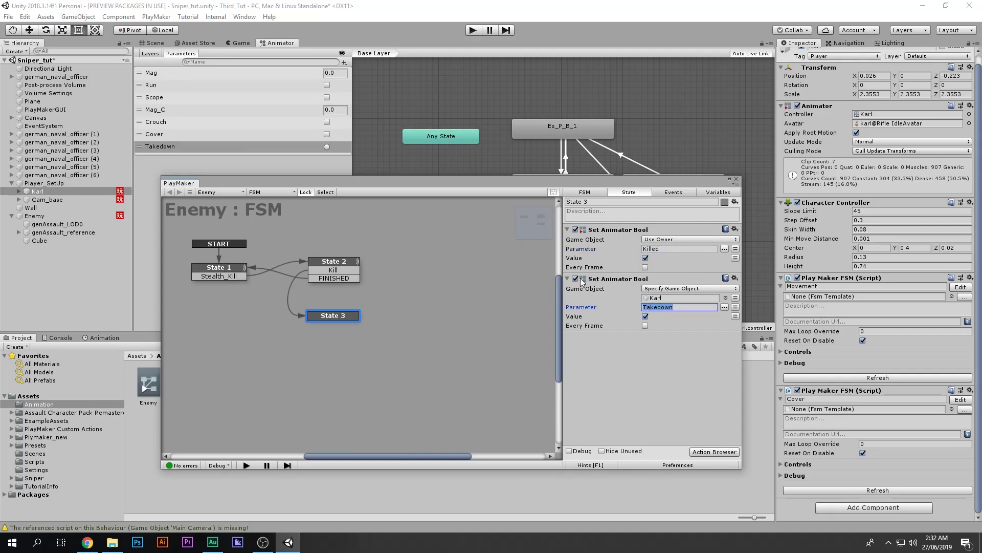
Step: Inspect the Ex_P_B_1 state and the settings of the Idle -> Ex_P_B_1 transition in Karl's Animator
{"action": "left_click_drag", "start_coordinate": [457, 188], "coordinate": [502, 245]}
{"action": "left_click", "coordinate": [537, 127]}
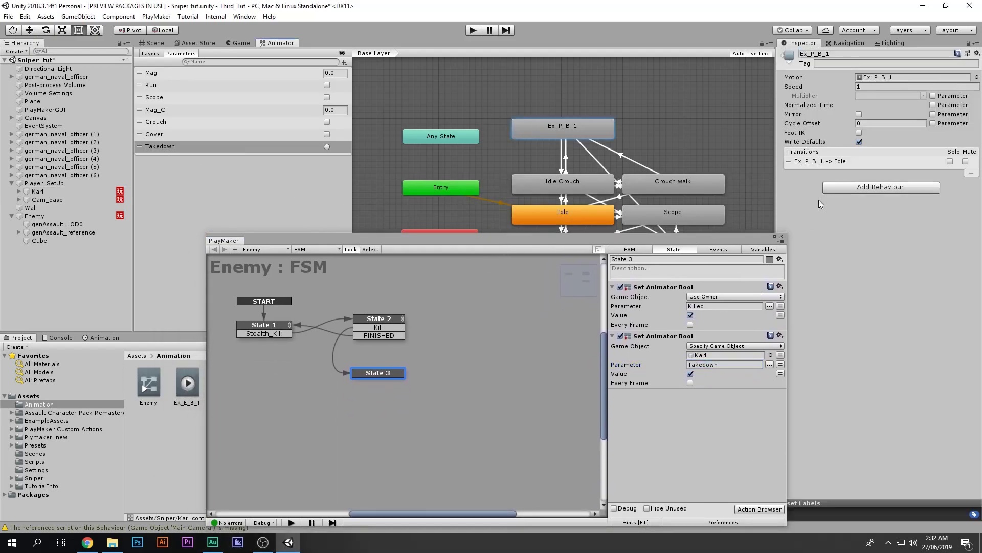
{"action": "left_click", "coordinate": [566, 156]}
{"action": "left_click_drag", "start_coordinate": [809, 359], "coordinate": [977, 367]}
{"action": "key", "text": "e"}
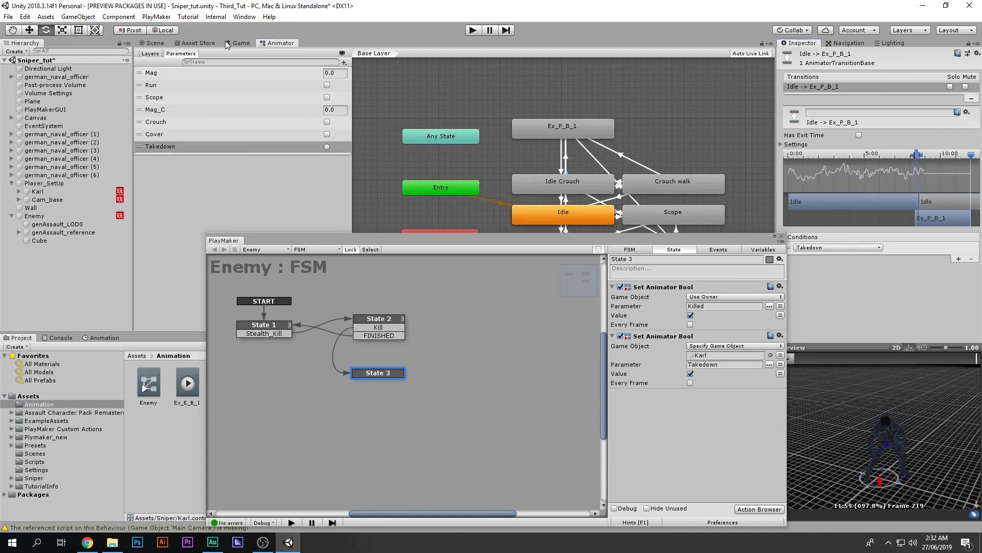
Step: Play-test the takedown from behind the enemy twice while watching the Enemy's FSM, stopping play mode after each run
{"action": "left_click", "coordinate": [238, 43]}
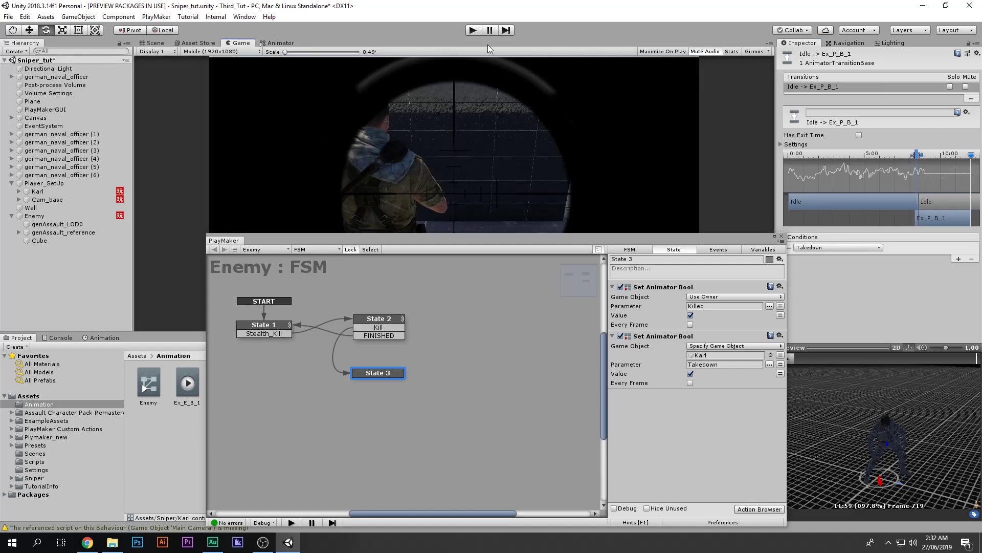
{"action": "left_click", "coordinate": [468, 31]}
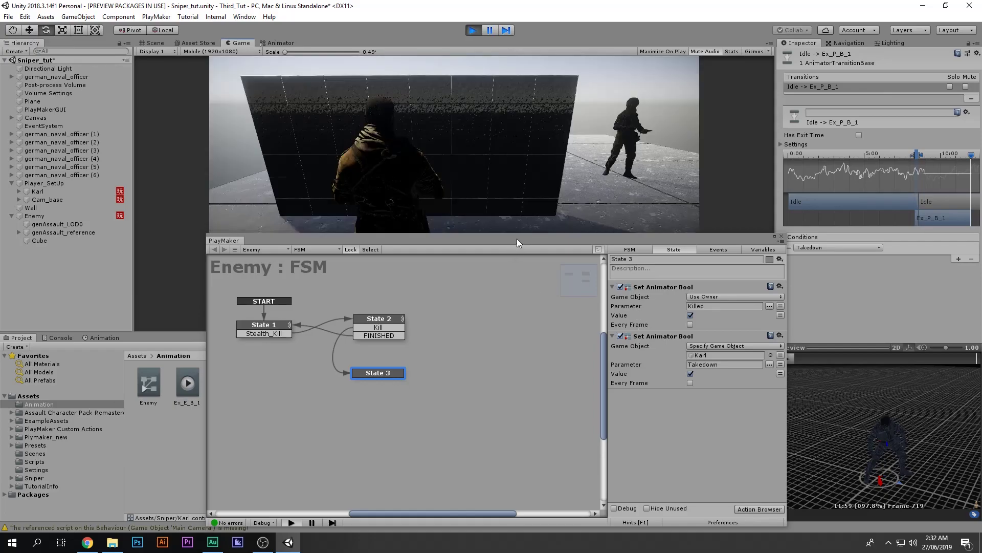
{"action": "left_click_drag", "start_coordinate": [516, 240], "coordinate": [496, 349]}
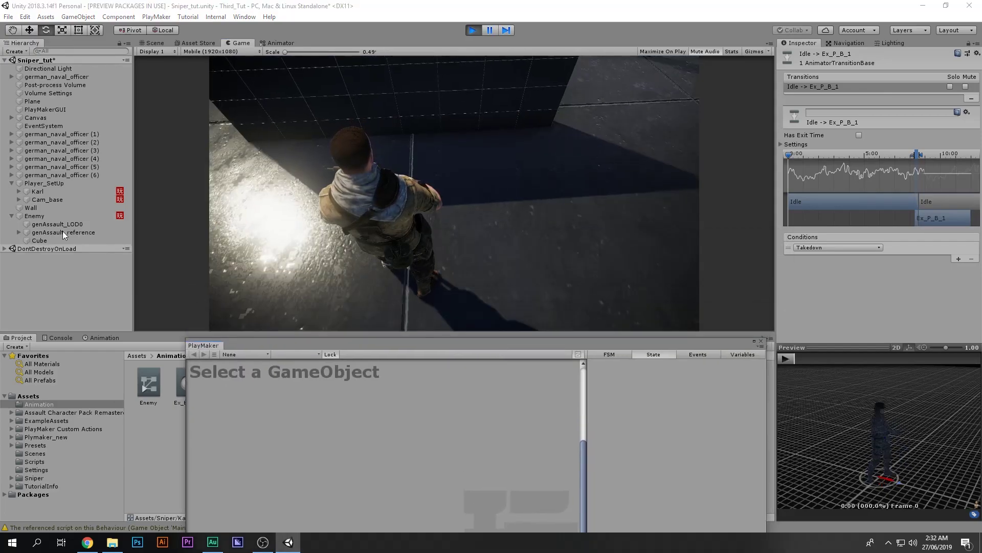
{"action": "left_click", "coordinate": [65, 215]}
{"action": "left_click", "coordinate": [959, 230]}
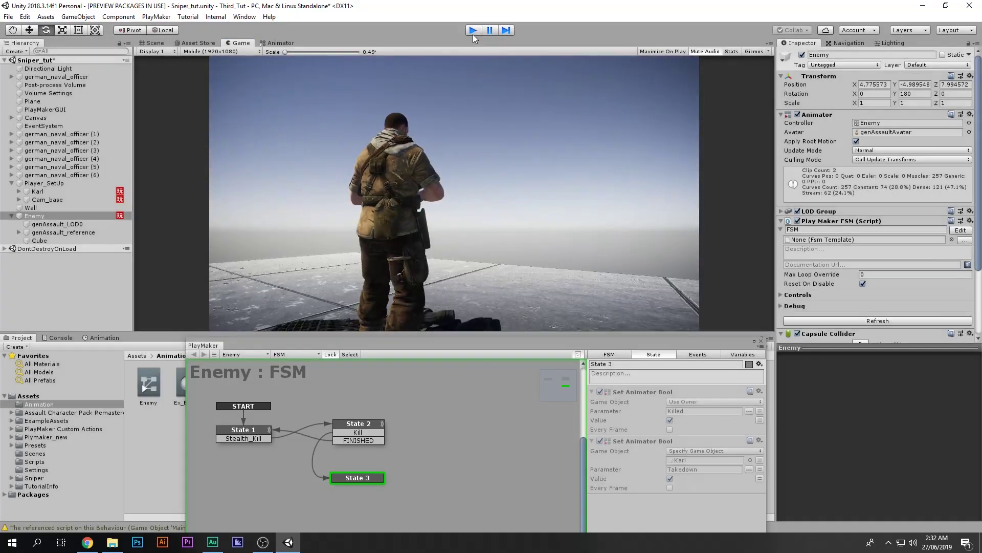
{"action": "left_click", "coordinate": [473, 31]}
{"action": "left_click", "coordinate": [470, 31]}
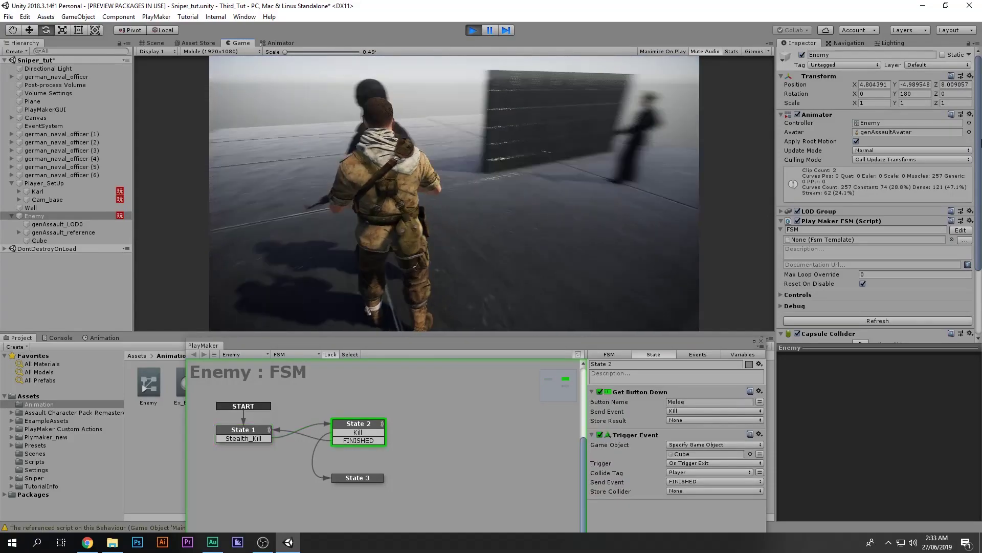
{"action": "key", "text": "w"}
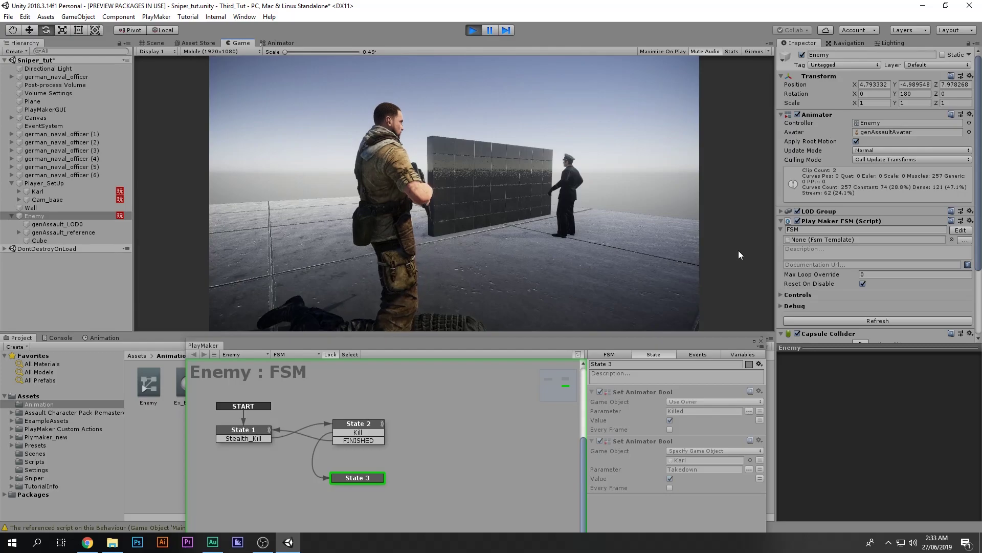
{"action": "left_click", "coordinate": [471, 31]}
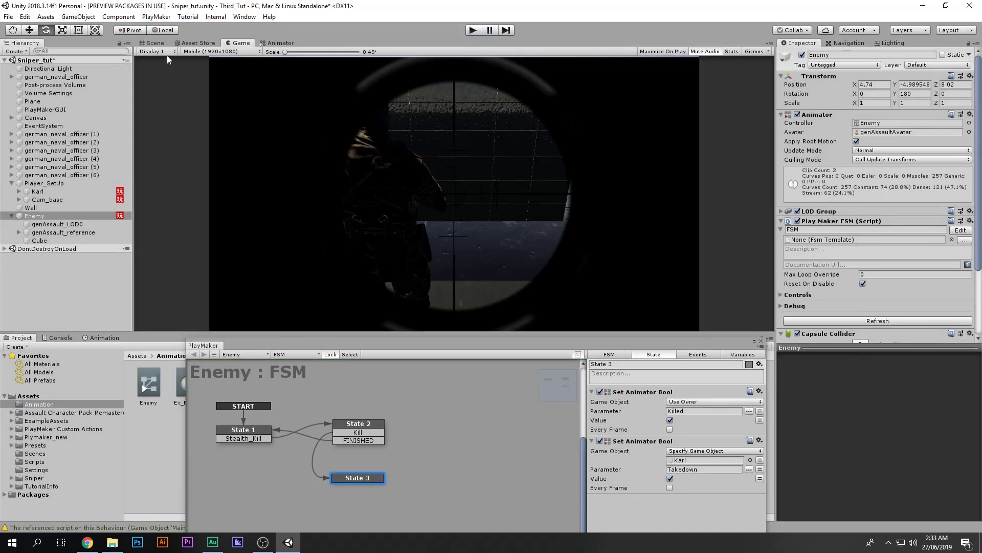
{"action": "left_click", "coordinate": [472, 30]}
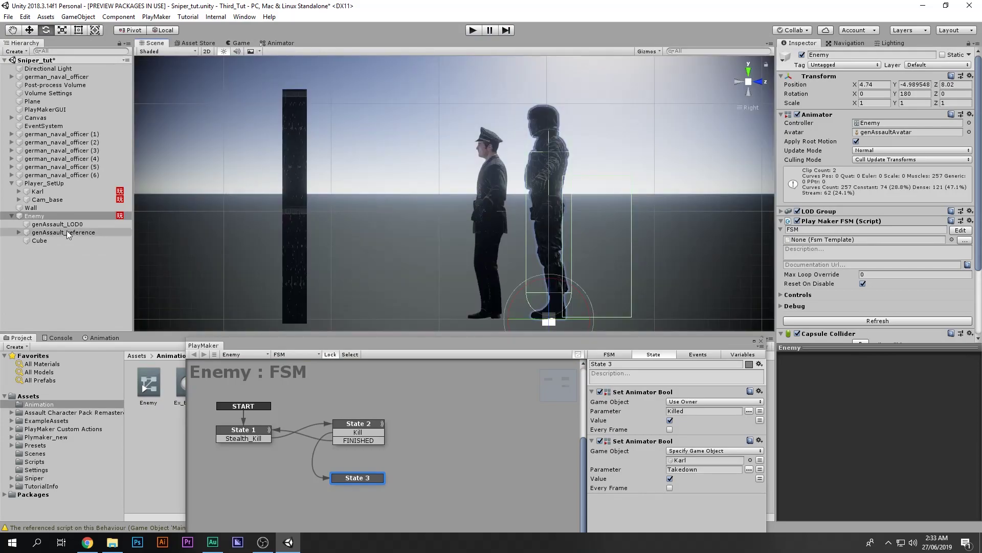
Step: Create an empty child object under Enemy and give it a magenta circle icon
{"action": "left_click", "coordinate": [38, 217]}
{"action": "right_click", "coordinate": [38, 220]}
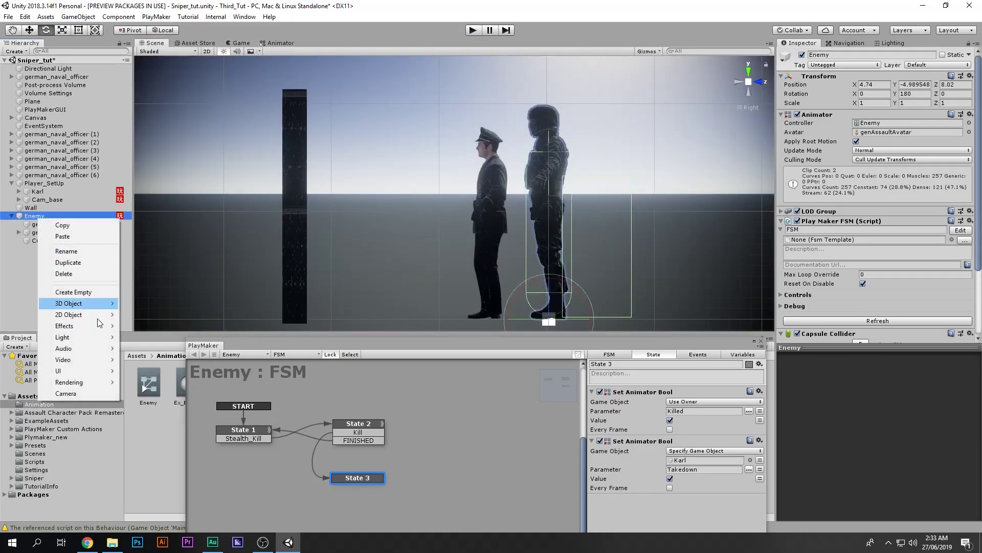
{"action": "left_click", "coordinate": [30, 264]}
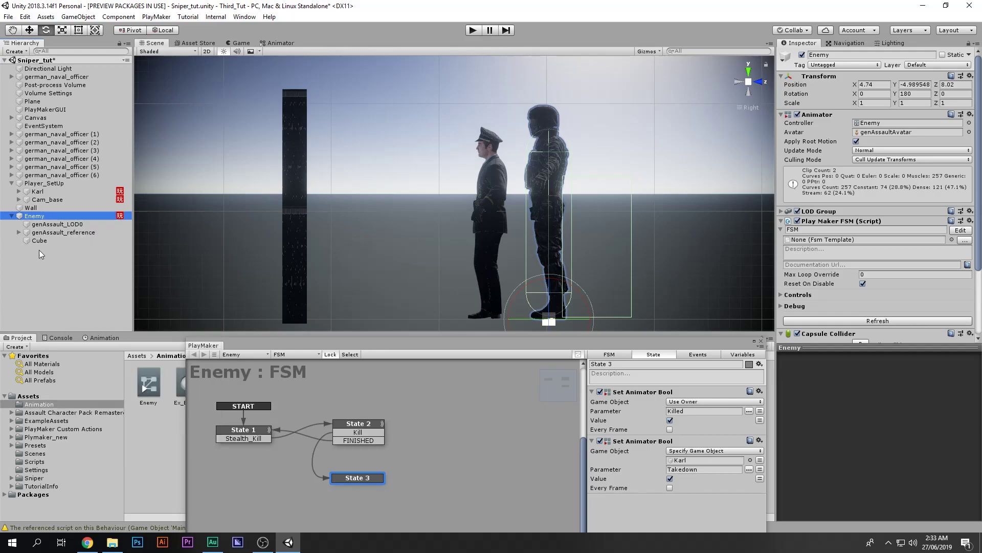
{"action": "right_click", "coordinate": [44, 216]}
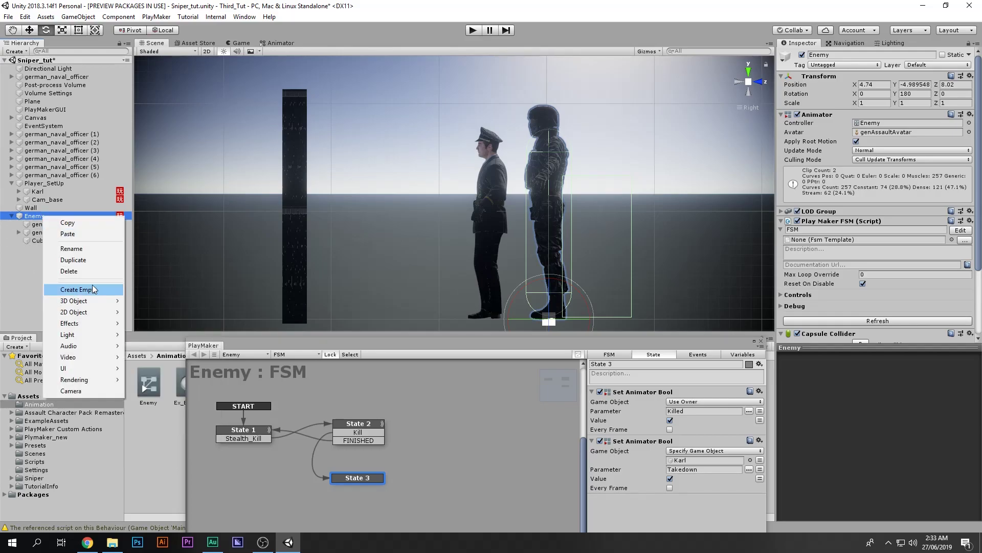
{"action": "left_click", "coordinate": [92, 291]}
{"action": "middle_click_drag", "start_coordinate": [209, 263], "coordinate": [182, 220]}
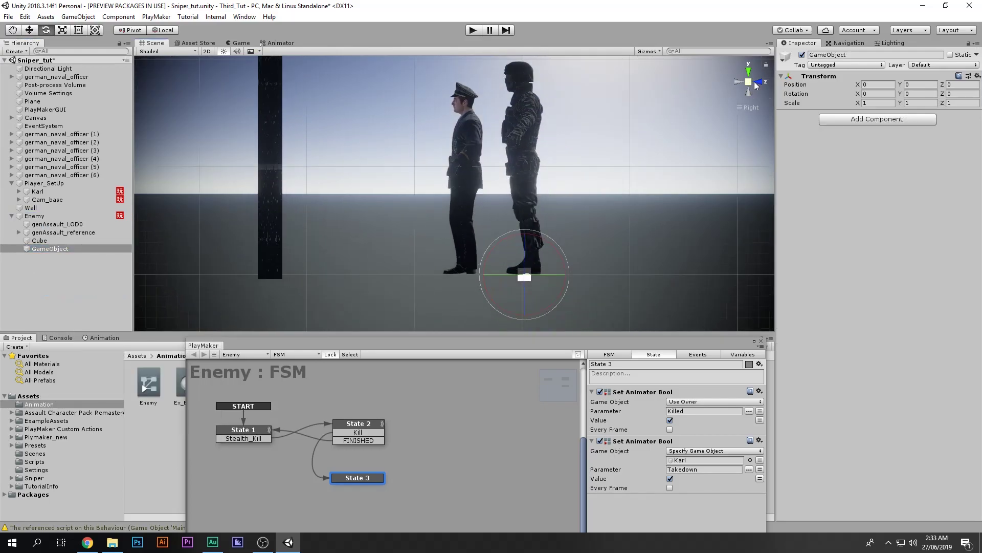
{"action": "left_click", "coordinate": [783, 63]}
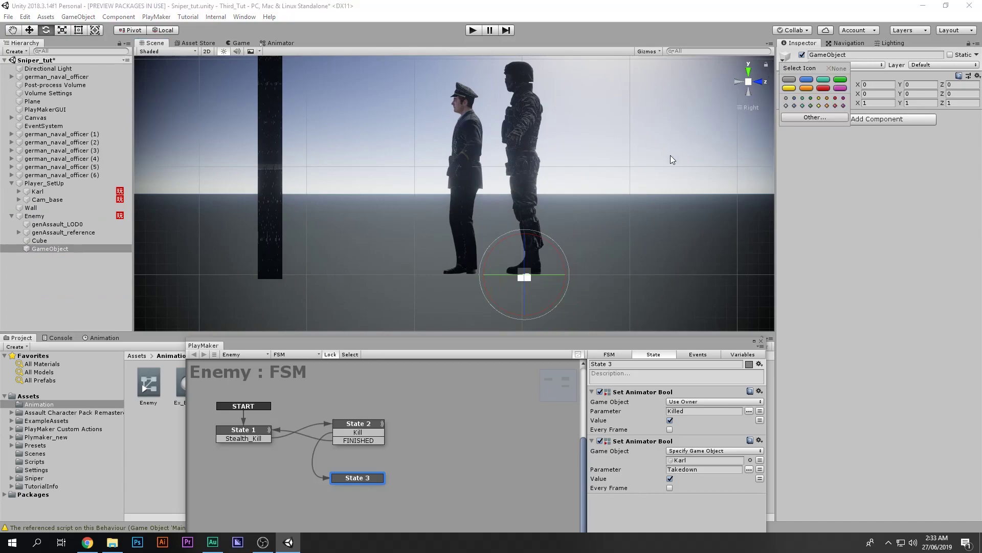
{"action": "left_click", "coordinate": [844, 98]}
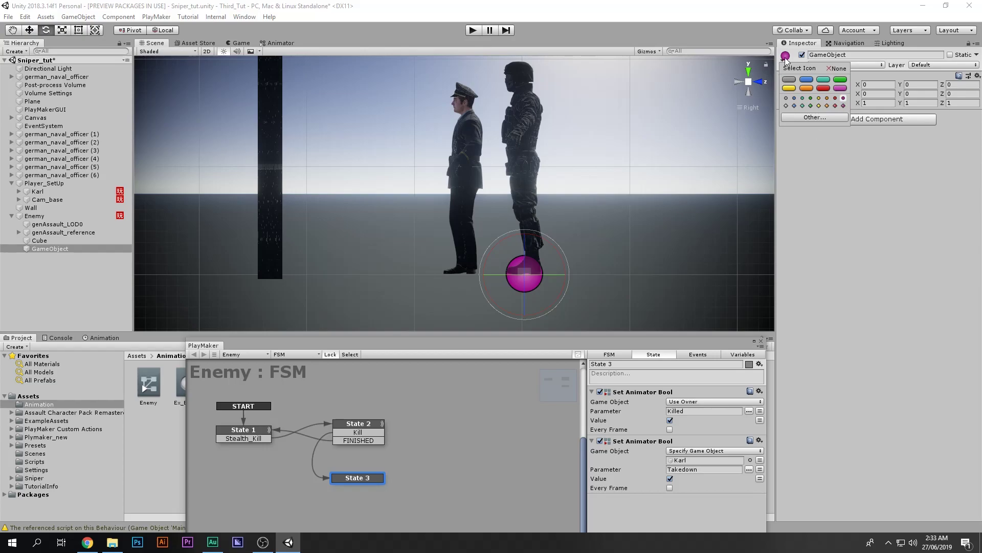
Step: Move the empty object along Z behind the enemy to a Z position of about -0.812
{"action": "middle_click_drag", "start_coordinate": [615, 200], "coordinate": [458, 193]}
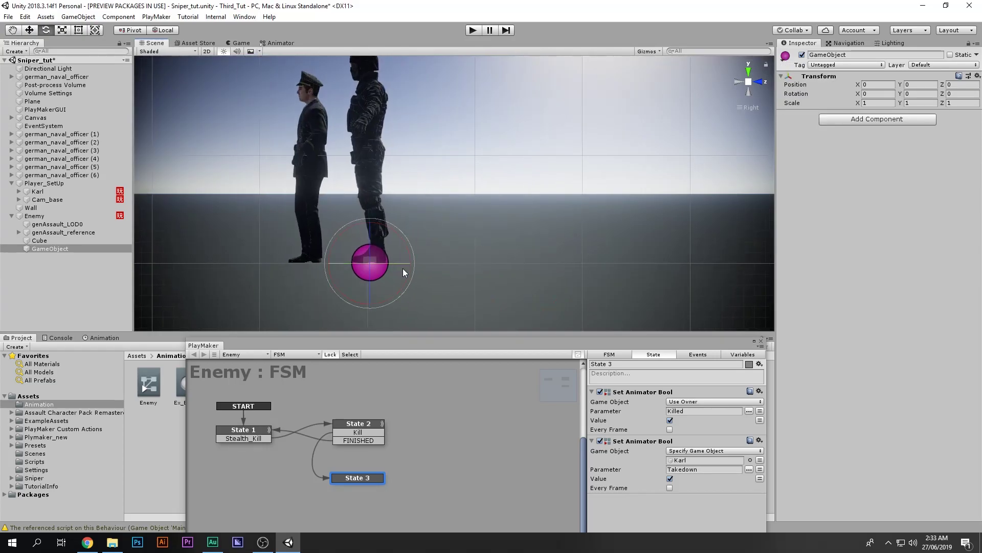
{"action": "key", "text": "w"}
{"action": "scroll", "coordinate": [409, 268], "scroll_direction": "down", "scroll_amount": 2}
{"action": "left_click_drag", "start_coordinate": [347, 254], "coordinate": [440, 256]}
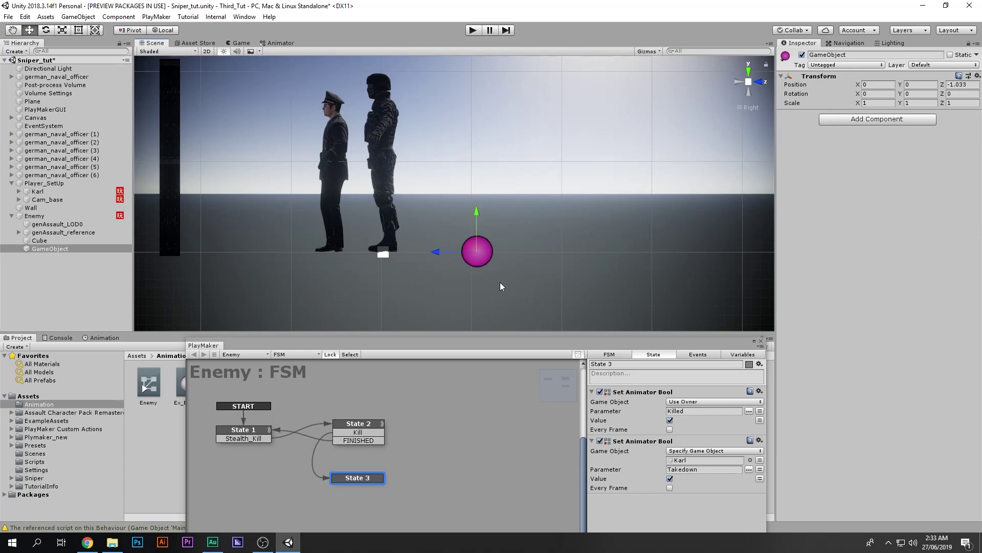
{"action": "left_click", "coordinate": [760, 83]}
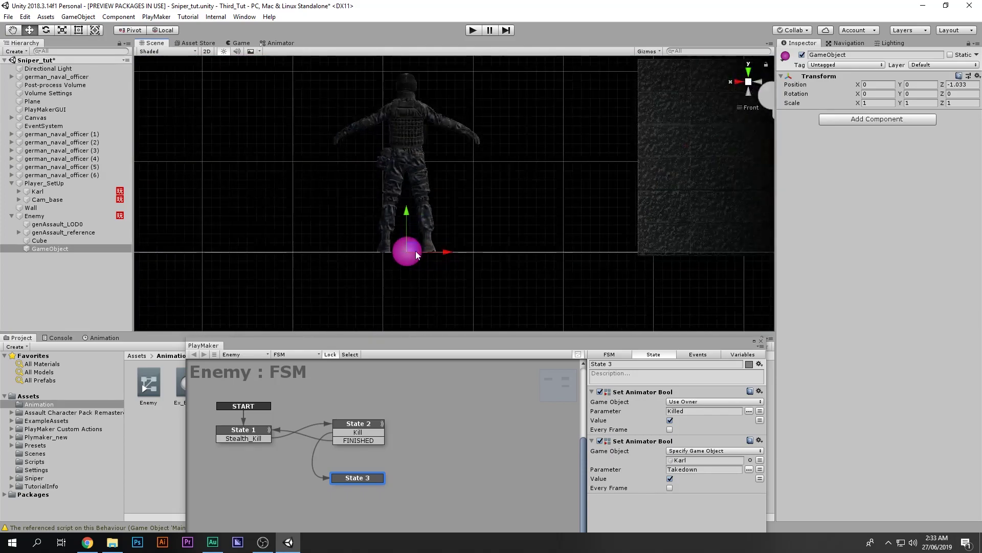
{"action": "left_click", "coordinate": [738, 82]}
{"action": "left_click_drag", "start_coordinate": [447, 255], "coordinate": [425, 252]}
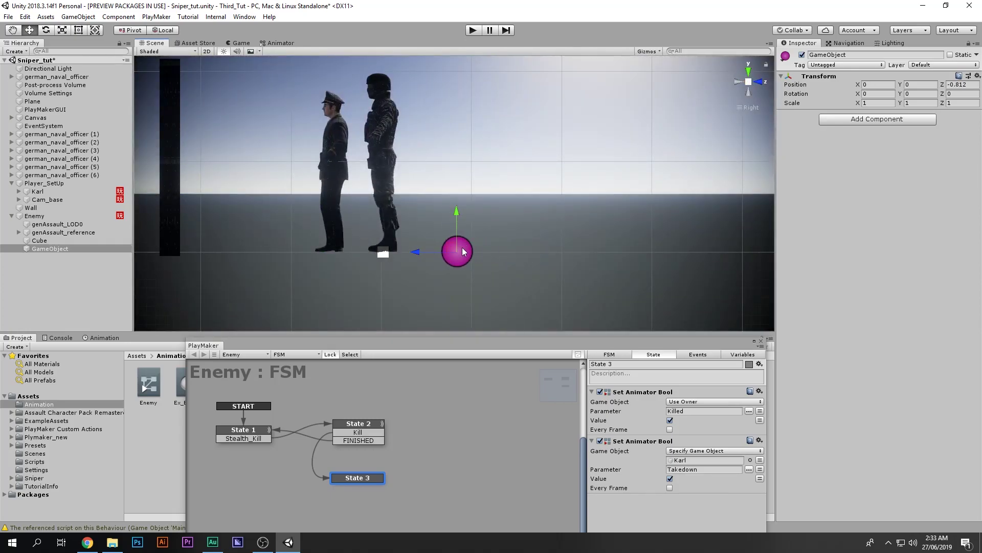
Step: Rename the empty child object of Enemy as Kill_Pos
{"action": "double_click", "coordinate": [50, 247]}
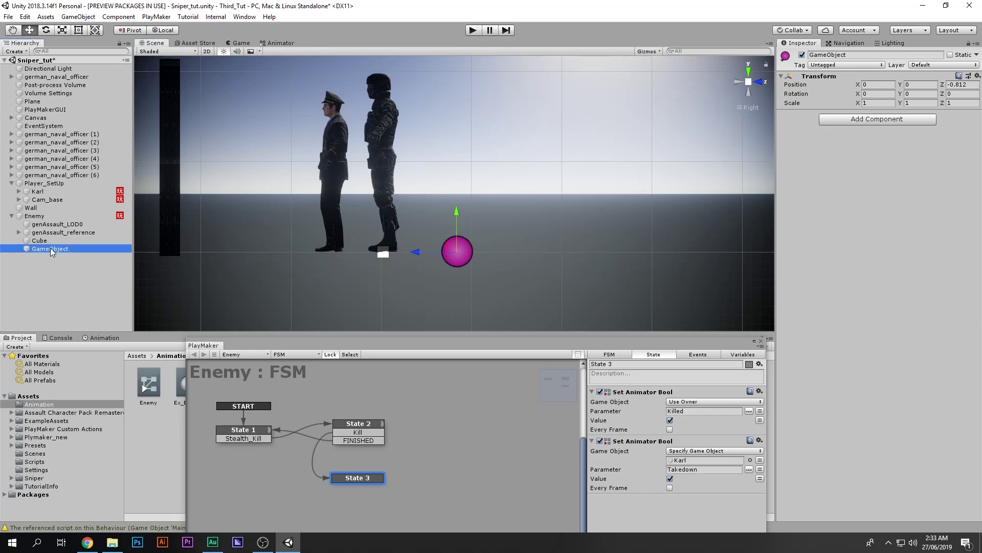
{"action": "left_click", "coordinate": [50, 248]}
{"action": "type", "text": "Kill_Pos"}
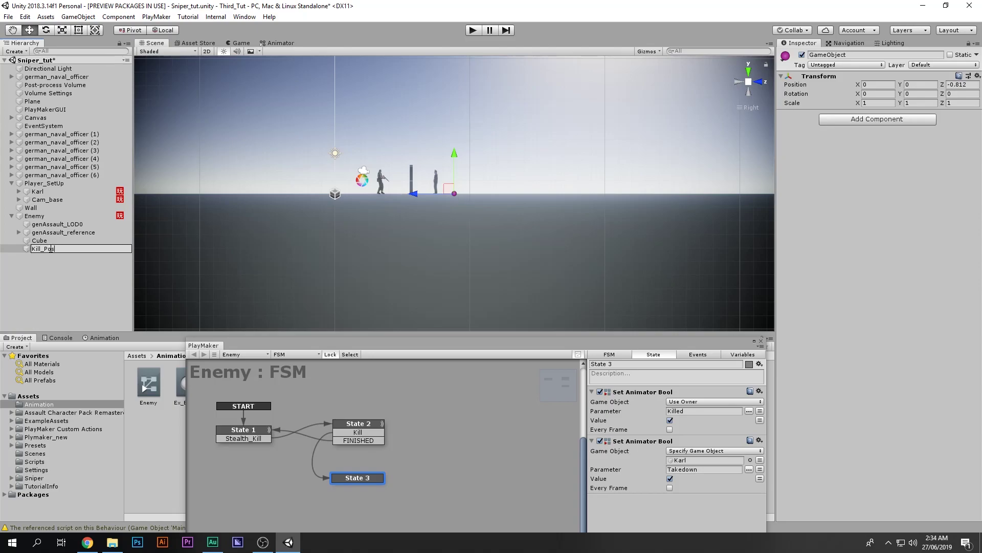
{"action": "key", "text": "Return"}
{"action": "scroll", "coordinate": [437, 209], "scroll_direction": "up", "scroll_amount": 8}
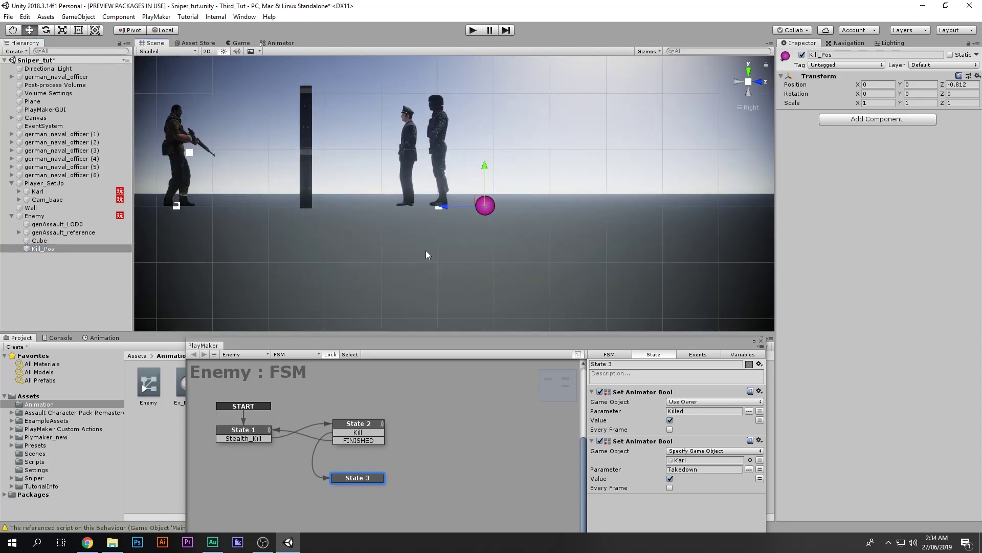
Step: Add a Move Towards action to State 3 of the Enemy's FSM and close the action browser
{"action": "left_click_drag", "start_coordinate": [443, 348], "coordinate": [422, 245]}
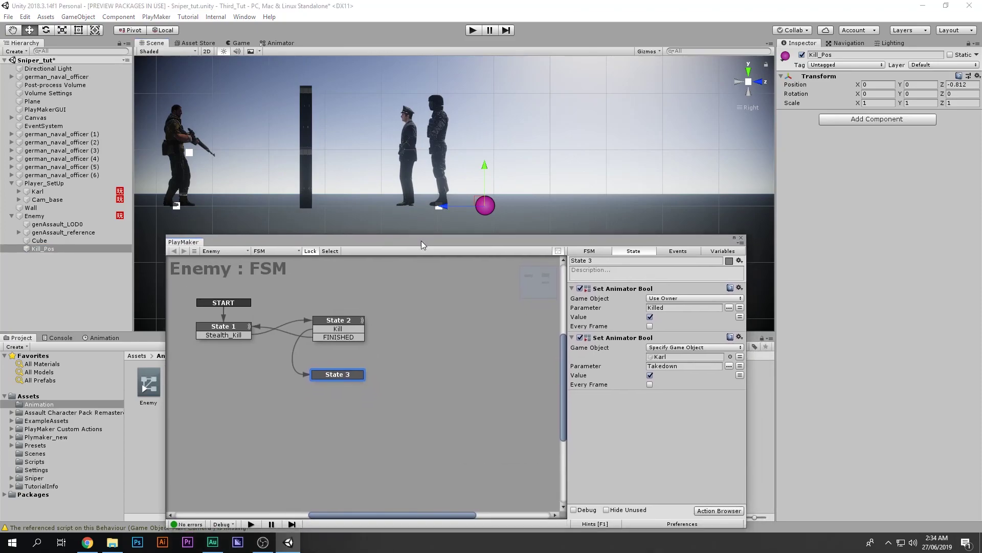
{"action": "double_click", "coordinate": [609, 428]}
{"action": "type", "text": "move towar"}
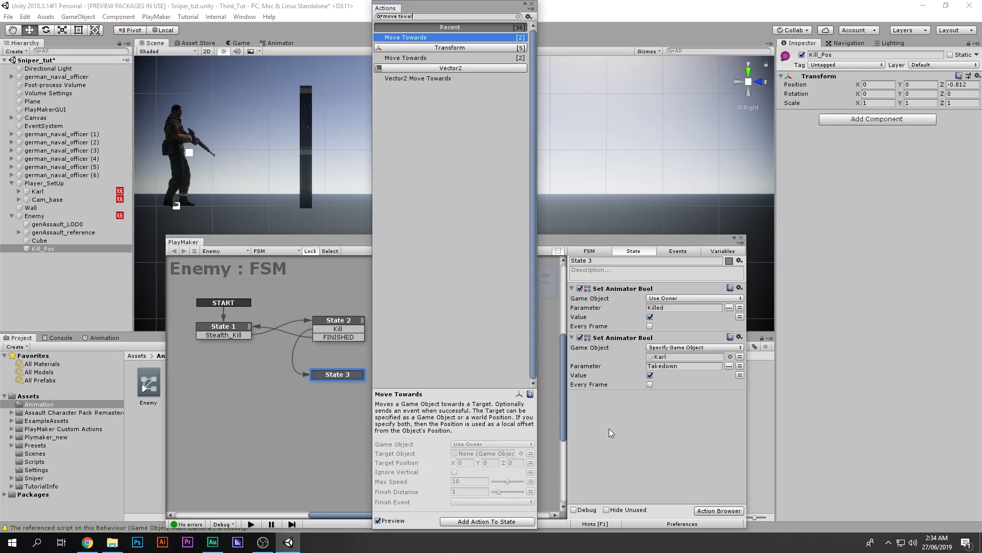
{"action": "key", "text": "Return"}
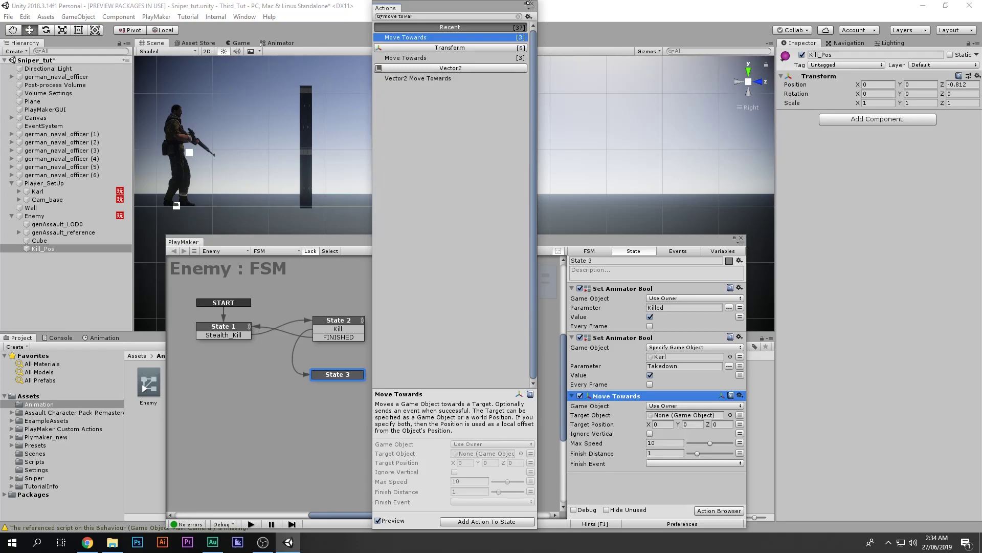
{"action": "left_click", "coordinate": [532, 4]}
Step: Set the Move Towards action's Game Object to the specified object Kill_Pos and its Finish Distance to 0.1
{"action": "left_click", "coordinate": [694, 405]}
{"action": "left_click", "coordinate": [680, 414]}
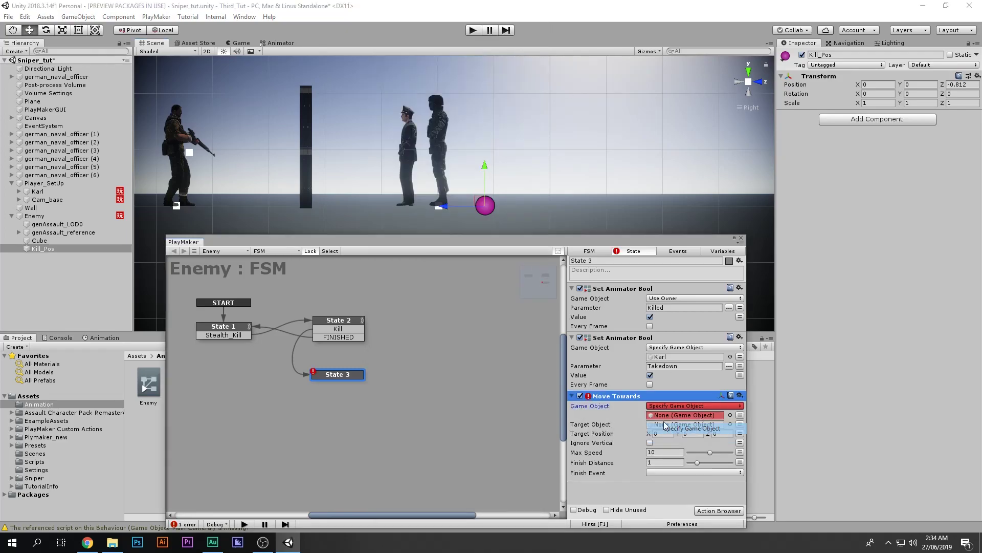
{"action": "left_click_drag", "start_coordinate": [40, 249], "coordinate": [674, 415]}
{"action": "left_click_drag", "start_coordinate": [29, 248], "coordinate": [659, 416]}
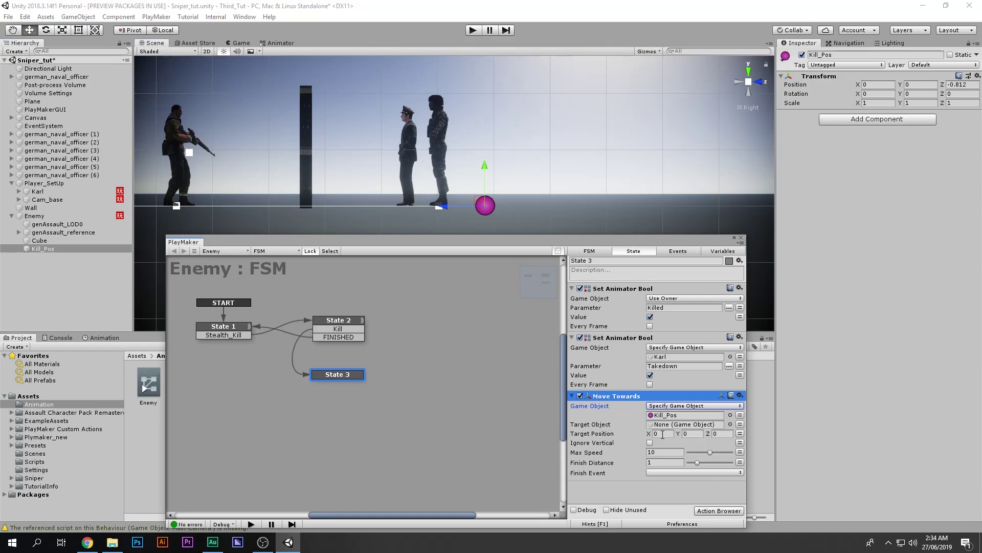
{"action": "left_click", "coordinate": [656, 462]}
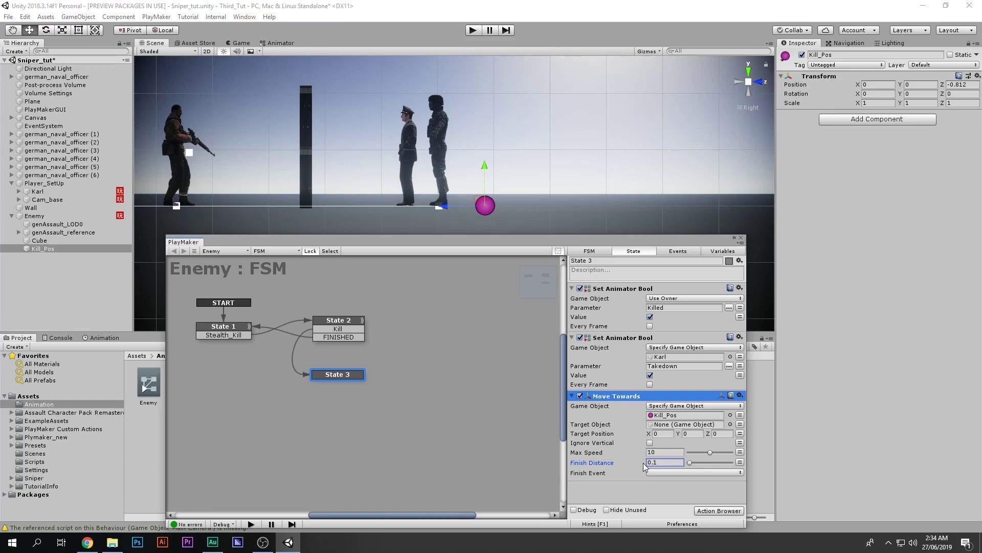
Step: Play-test the scene while watching the Enemy's FSM, pausing the game in the Scene view once the player is behind the enemy
{"action": "left_click_drag", "start_coordinate": [505, 245], "coordinate": [506, 298]}
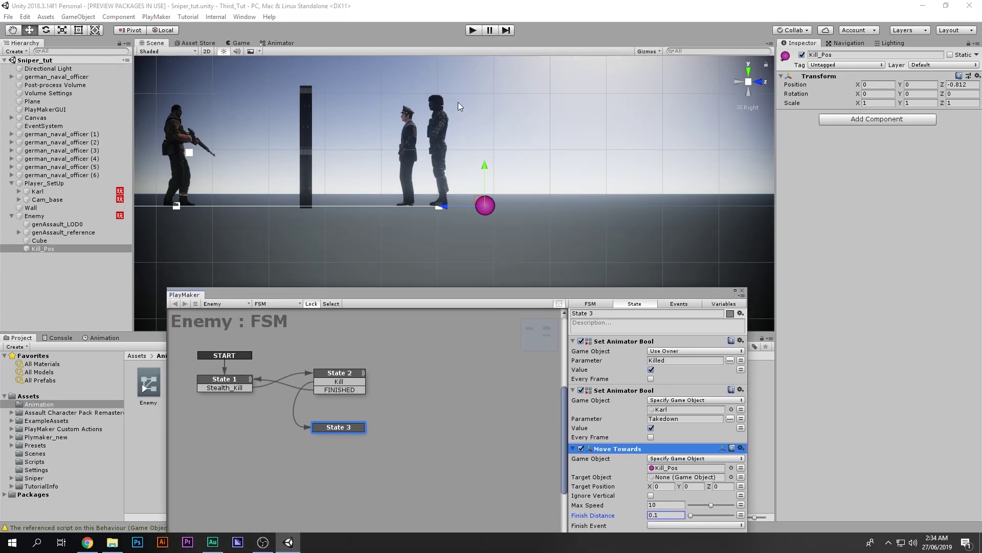
{"action": "left_click", "coordinate": [473, 31]}
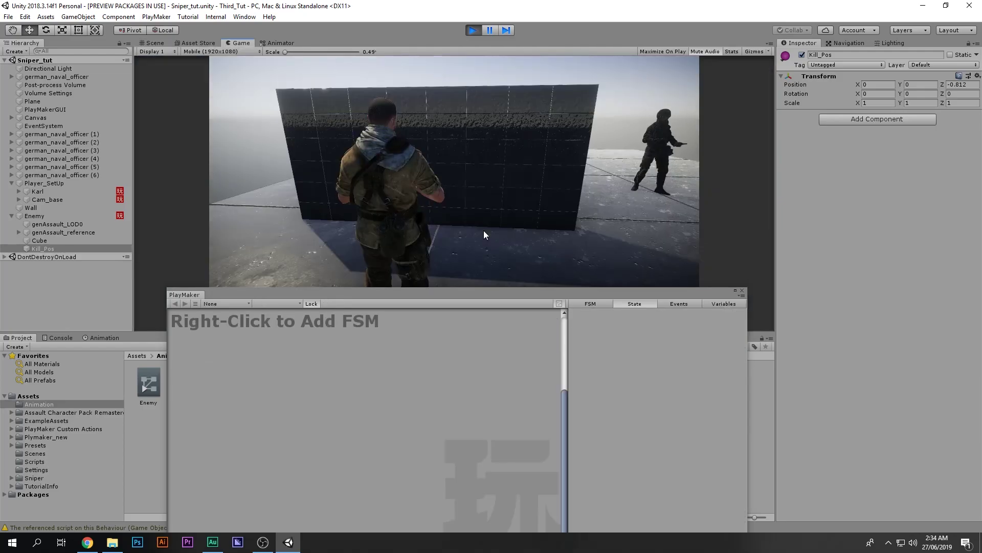
{"action": "left_click", "coordinate": [64, 215]}
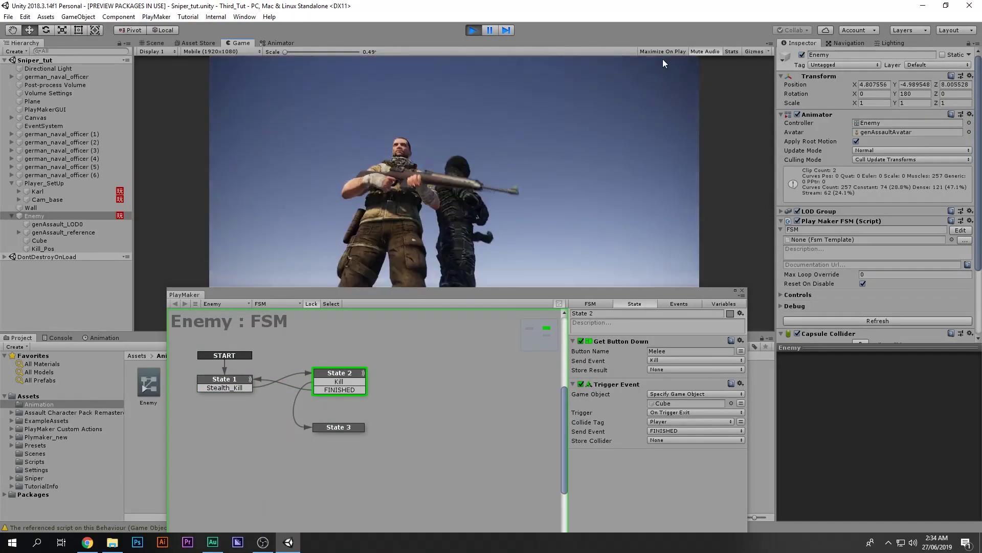
{"action": "left_click", "coordinate": [489, 30]}
{"action": "key", "text": "ctrl+1"}
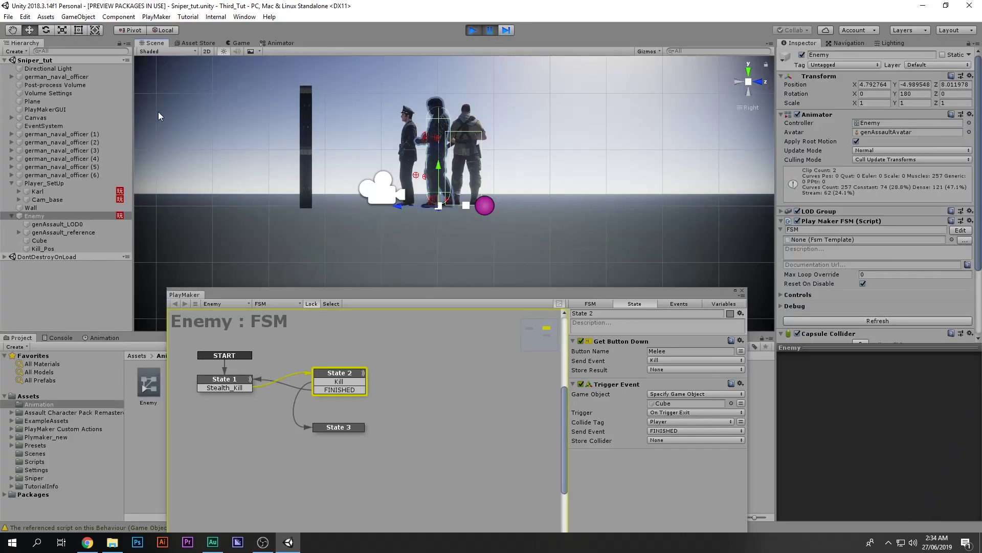
Step: Widen the Cube trigger to an X scale of about 3.263 in the paused game, viewed from above, and resume play
{"action": "left_click", "coordinate": [51, 241]}
{"action": "left_click", "coordinate": [749, 72]}
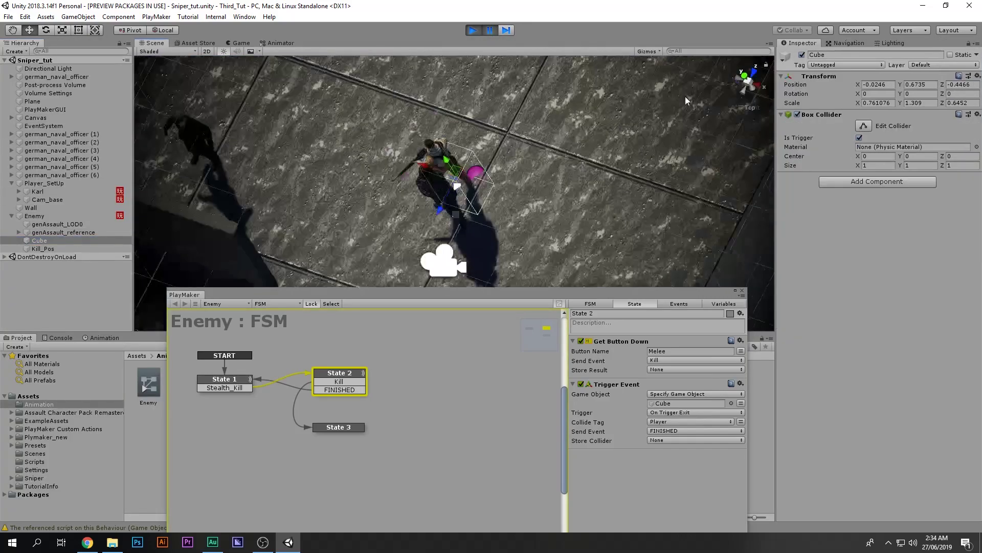
{"action": "left_click_drag", "start_coordinate": [424, 185], "coordinate": [287, 186]}
{"action": "left_click", "coordinate": [489, 29]}
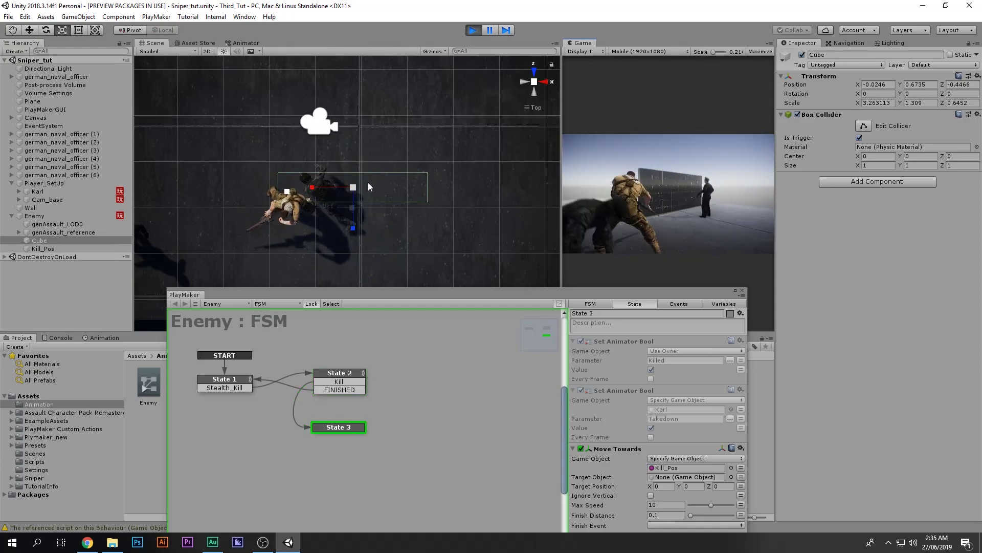
Step: Inspect Kill_Pos's location after the takedown, stop the game and inspect Kill_Pos again in edit mode
{"action": "left_click", "coordinate": [43, 248]}
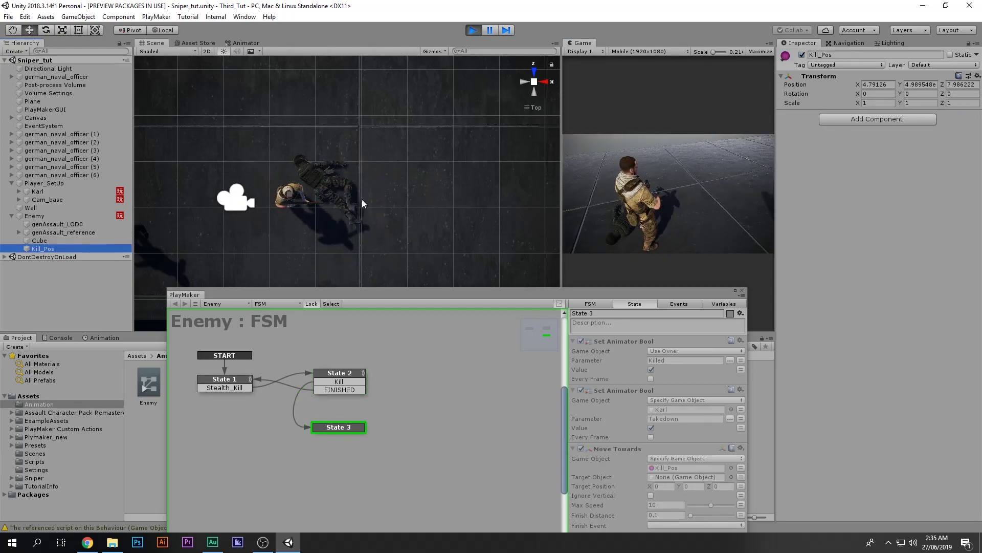
{"action": "scroll", "coordinate": [361, 198], "scroll_direction": "down", "scroll_amount": 5}
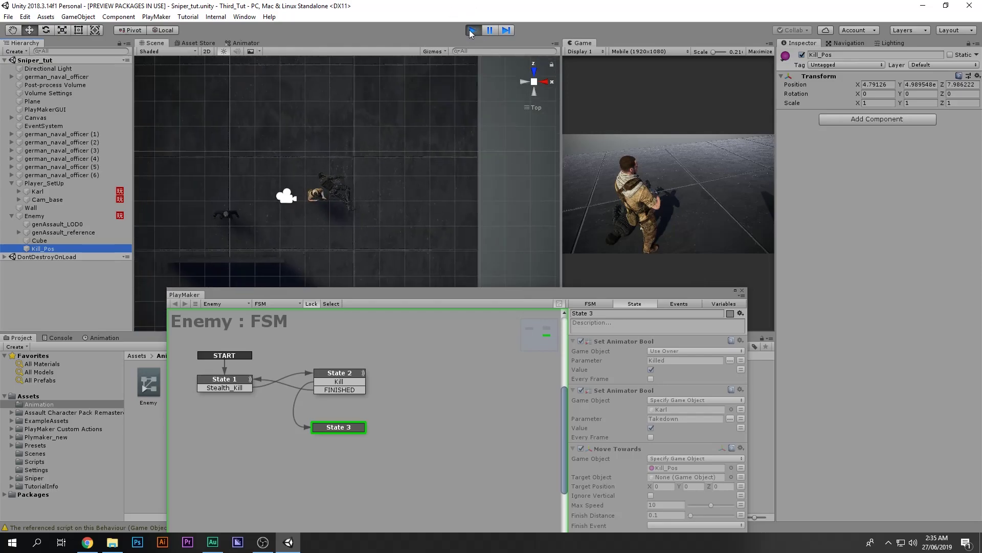
{"action": "left_click", "coordinate": [471, 30]}
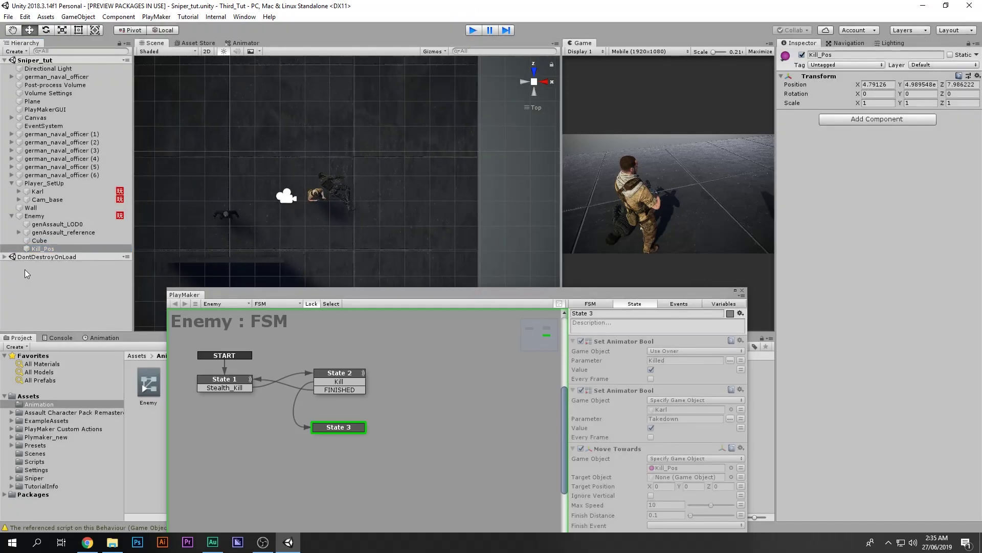
{"action": "left_click", "coordinate": [41, 249]}
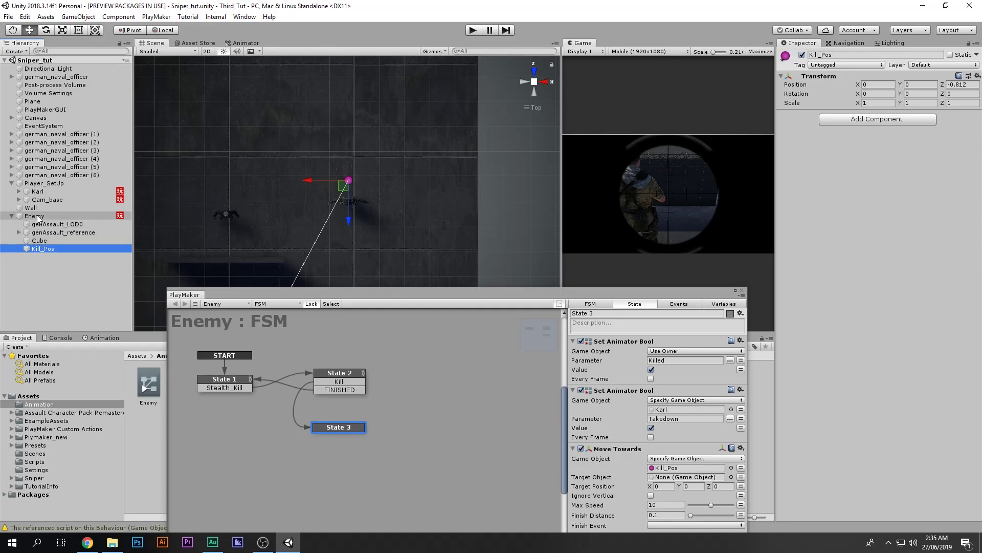
Step: Add a Set Animator Apply Root Motion action to State 3 of the Enemy's FSM and close the action browser
{"action": "left_click", "coordinate": [37, 192]}
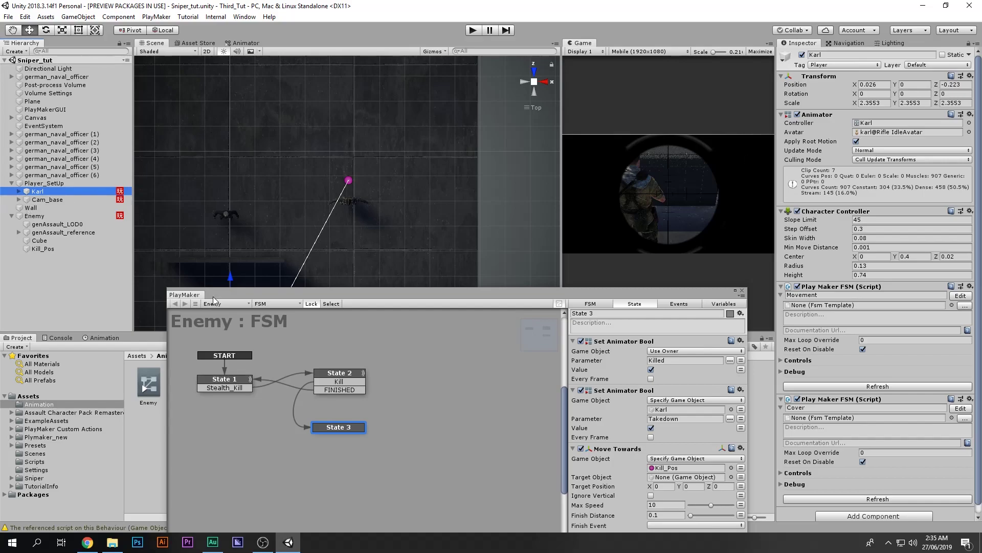
{"action": "left_click_drag", "start_coordinate": [260, 292], "coordinate": [346, 187]}
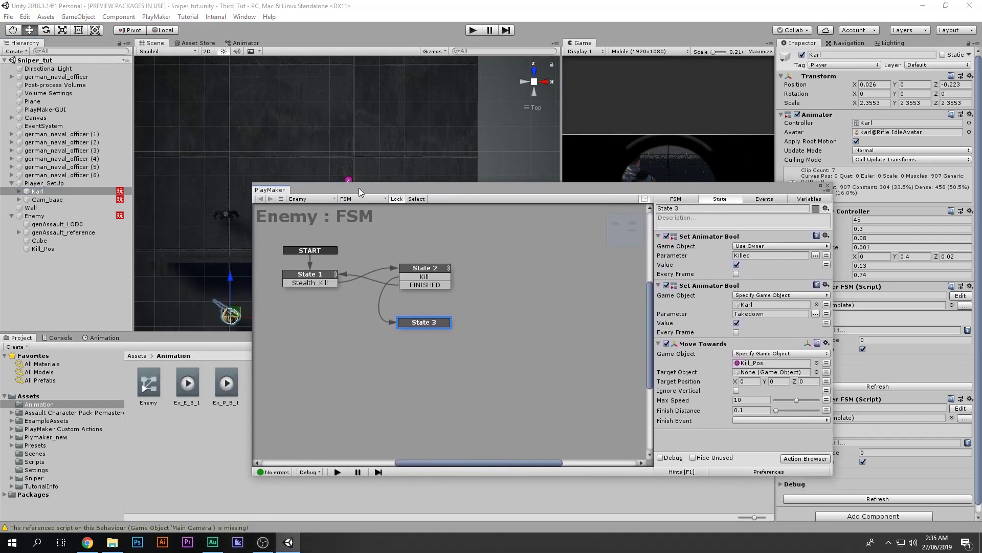
{"action": "double_click", "coordinate": [715, 439]}
{"action": "type", "text": "set"}
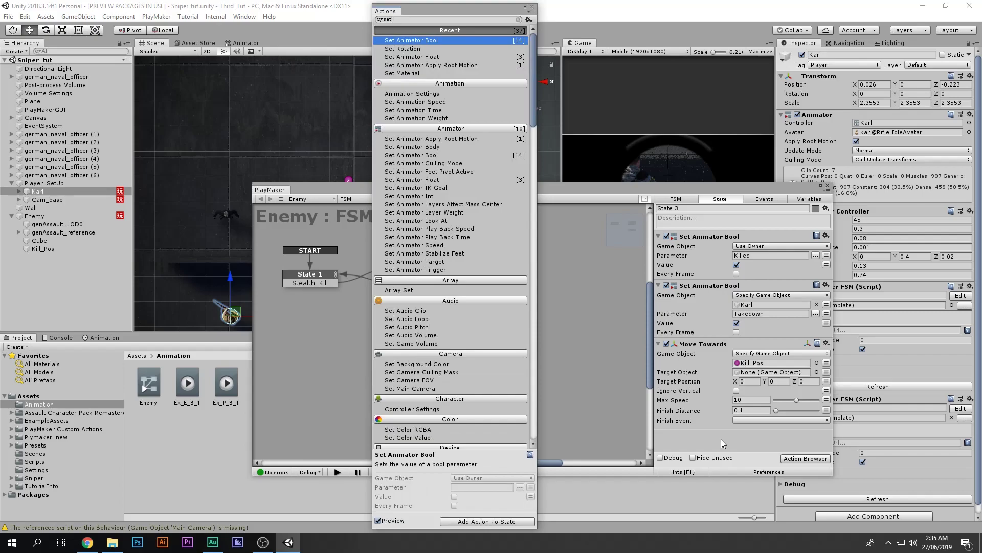
{"action": "key", "text": "BackSpace"}
{"action": "key", "text": "BackSpace"}
{"action": "key", "text": "BackSpace"}
{"action": "type", "text": "apply"}
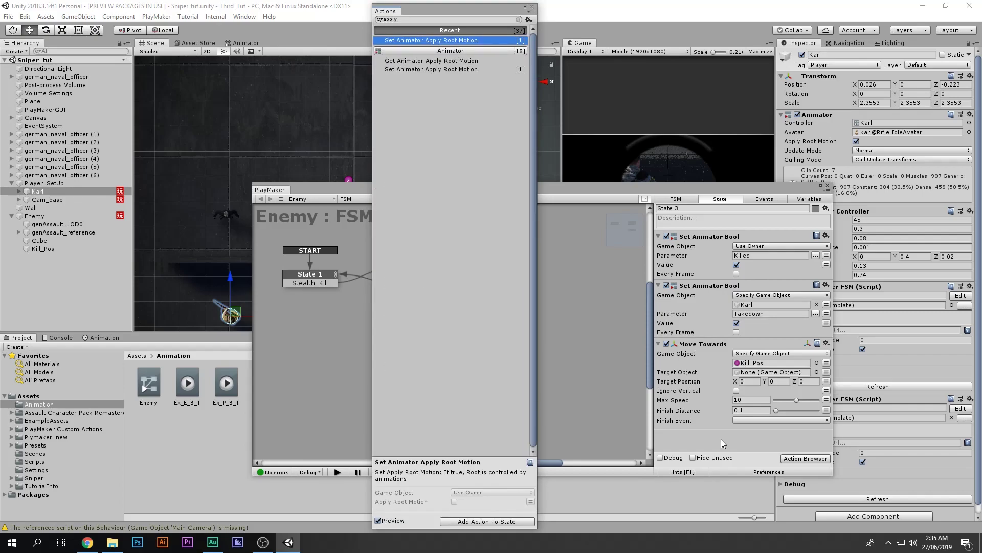
{"action": "key", "text": "Return"}
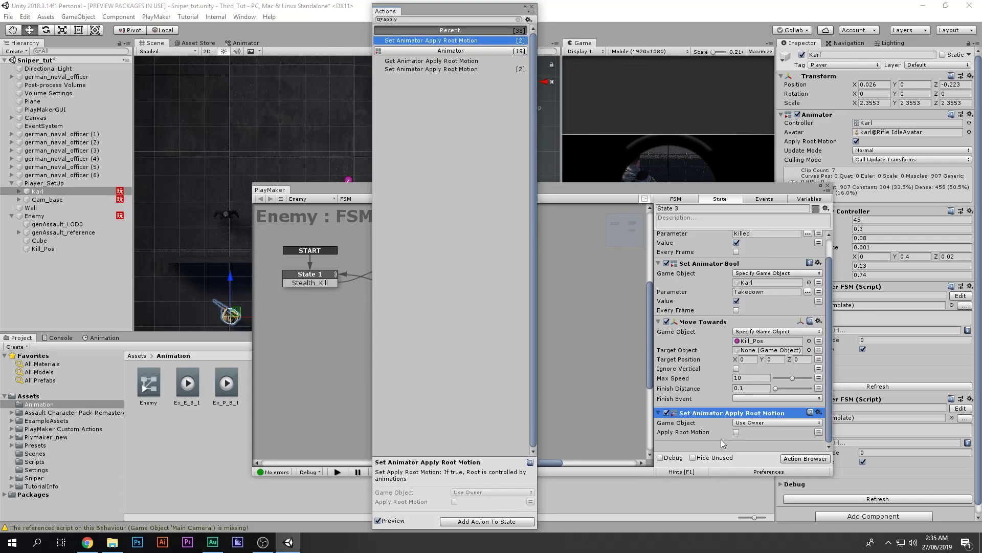
{"action": "left_click", "coordinate": [531, 7]}
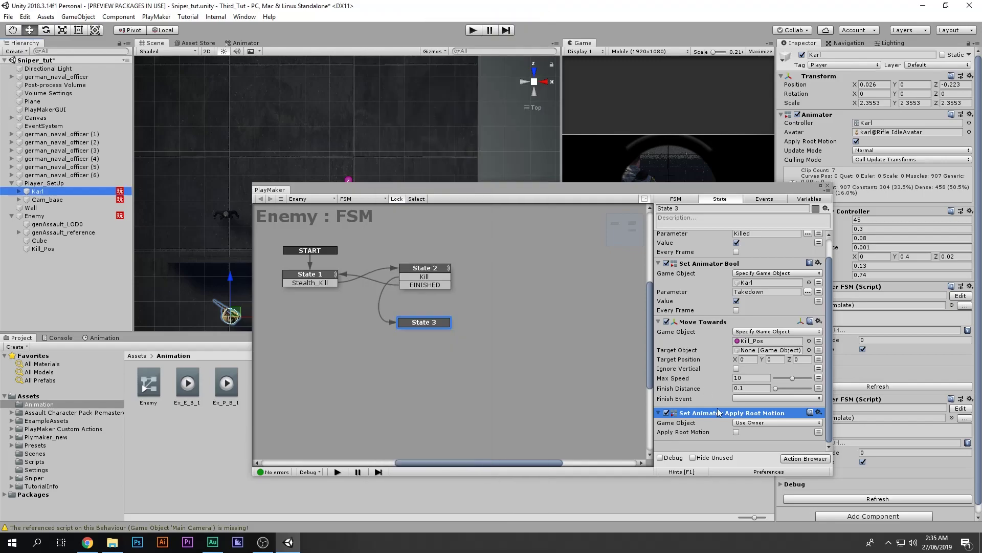
Step: Set the Set Animator Apply Root Motion action's Game Object to the specified object Karl
{"action": "left_click", "coordinate": [744, 423]}
{"action": "left_click", "coordinate": [757, 443]}
{"action": "left_click_drag", "start_coordinate": [38, 190], "coordinate": [760, 431]}
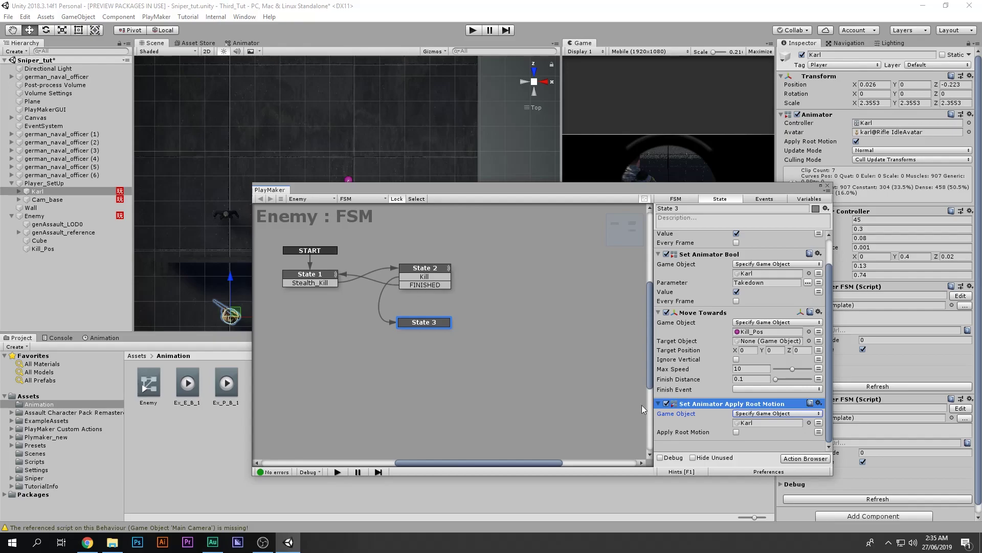
Step: Play-test the takedown by moving Karl behind the enemy and performing the Melee attack
{"action": "left_click_drag", "start_coordinate": [609, 188], "coordinate": [588, 325]}
{"action": "left_click", "coordinate": [471, 30]}
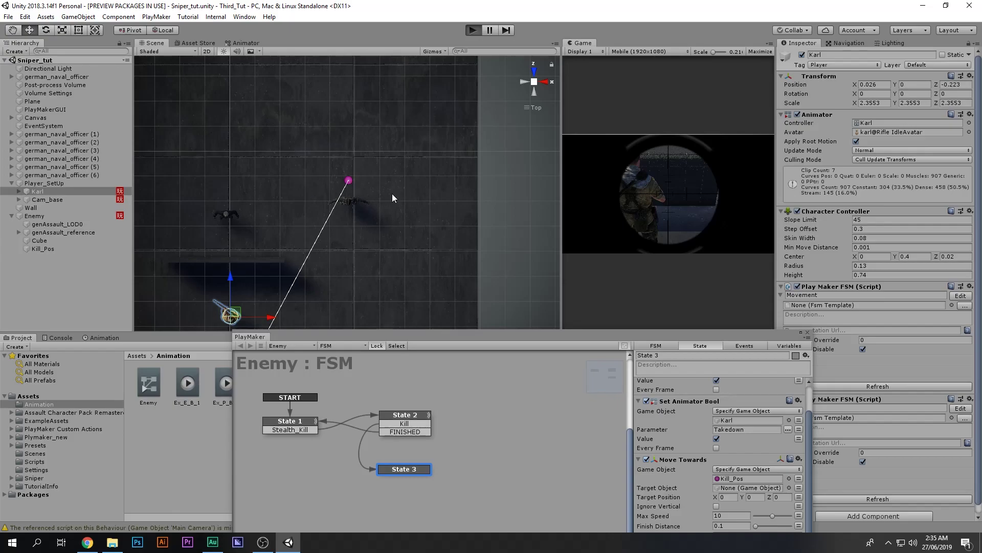
{"action": "right_click", "coordinate": [664, 186]}
{"action": "key", "text": "shift+w"}
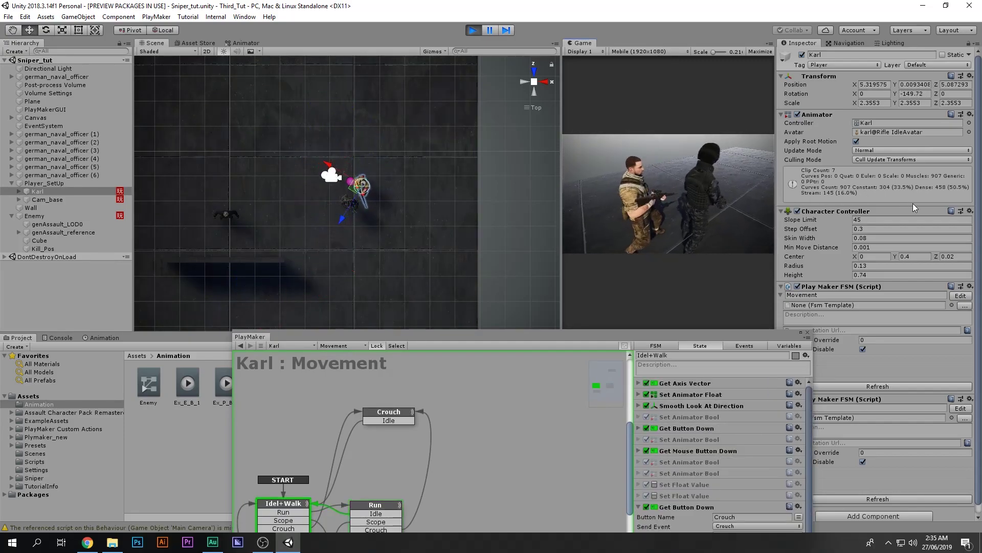
{"action": "key", "text": "w"}
{"action": "key", "text": "w"}
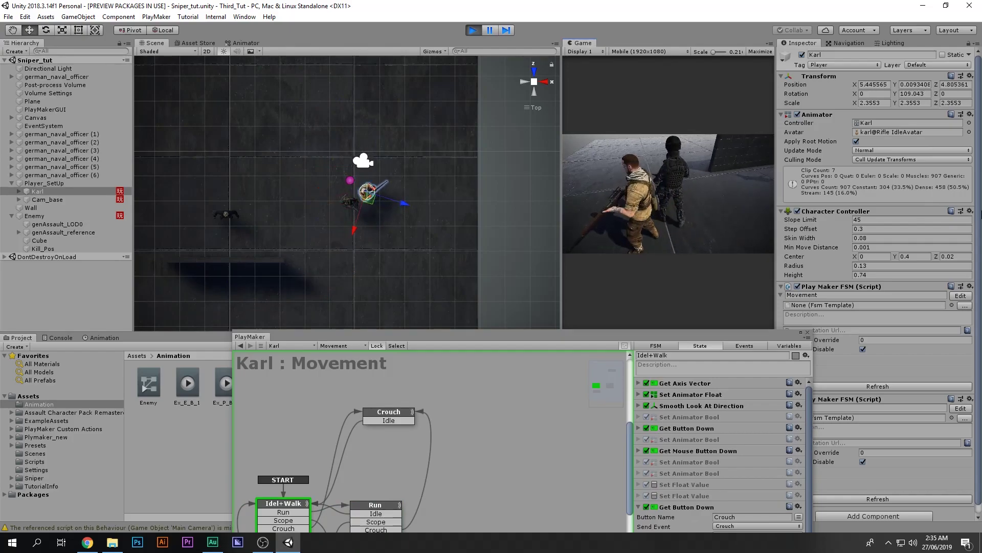
{"action": "key", "text": "w"}
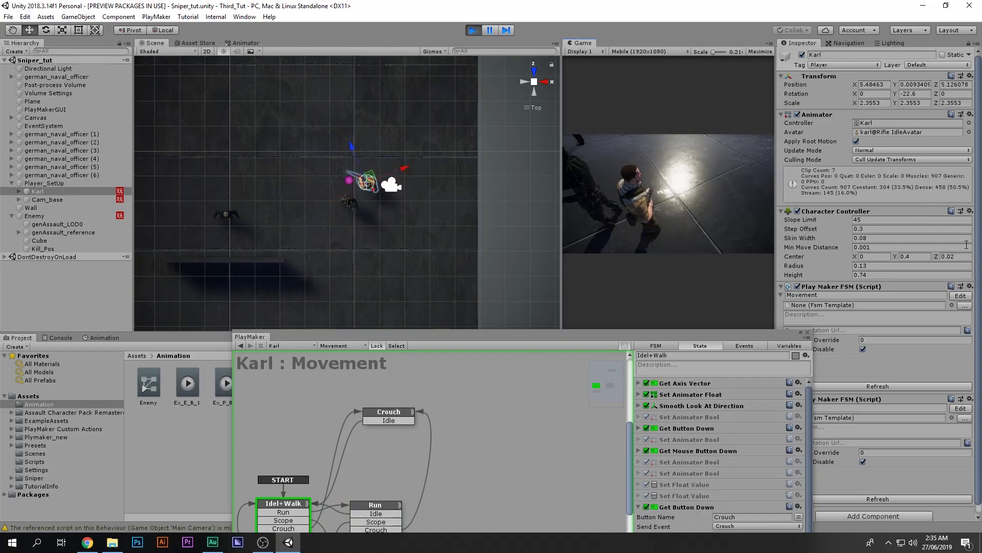
{"action": "key", "text": "e"}
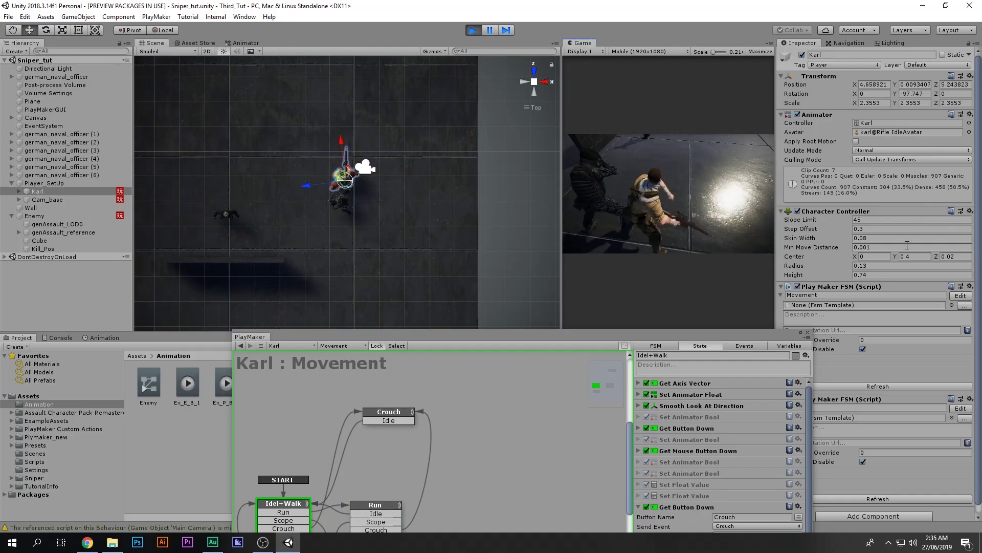
Step: Examine Karl's placement against the enemy up close, check Kill_Pos's position, and stop the game
{"action": "scroll", "coordinate": [362, 214], "scroll_direction": "up", "scroll_amount": 3}
{"action": "scroll", "coordinate": [362, 213], "scroll_direction": "up", "scroll_amount": 5}
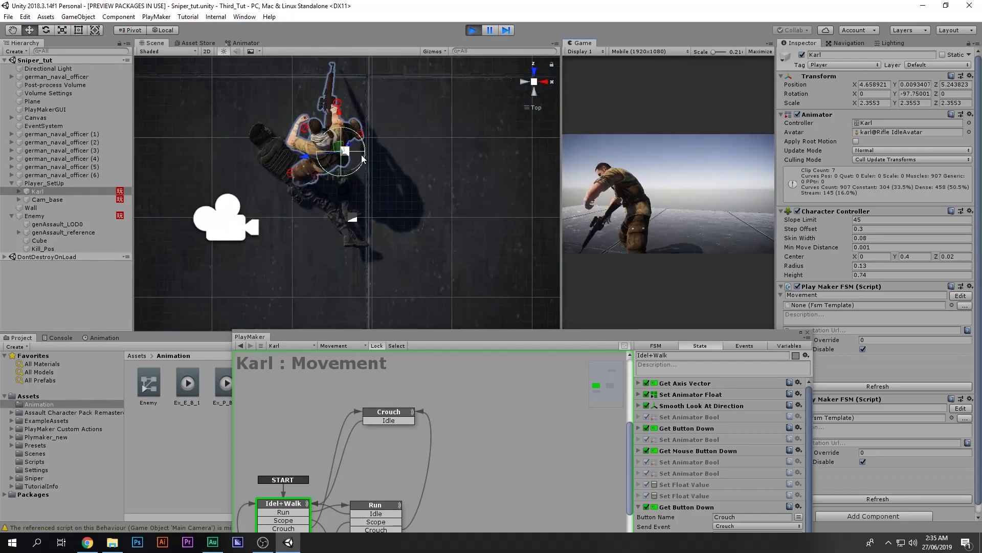
{"action": "left_click", "coordinate": [51, 248]}
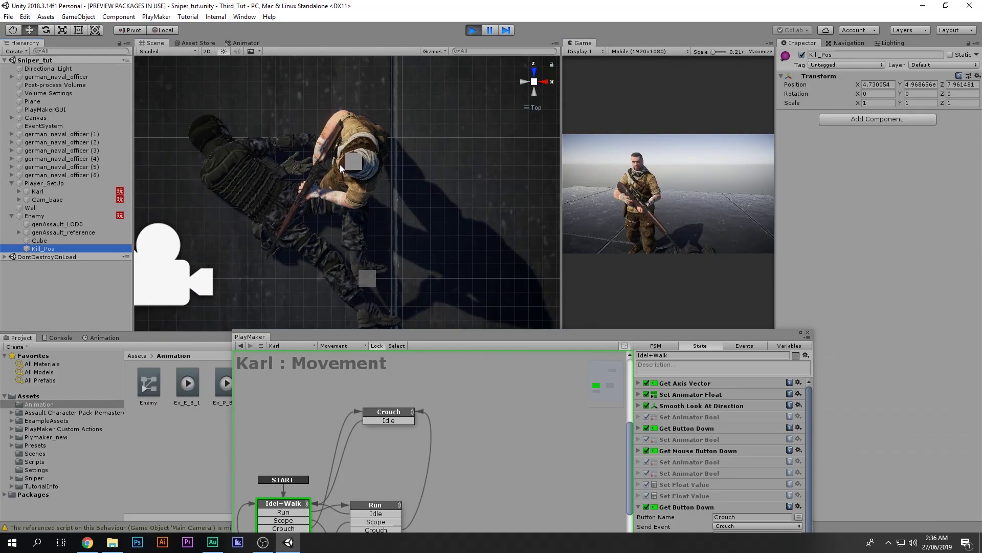
{"action": "left_click", "coordinate": [473, 30]}
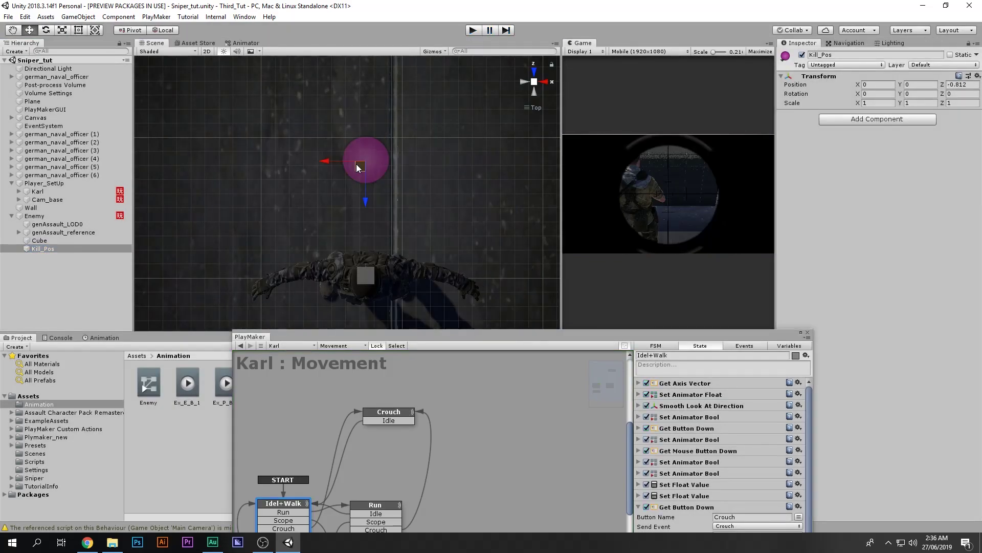
Step: Open the Enemy's FSM for editing in place of Karl's Movement FSM
{"action": "scroll", "coordinate": [418, 238], "scroll_direction": "down", "scroll_amount": 4}
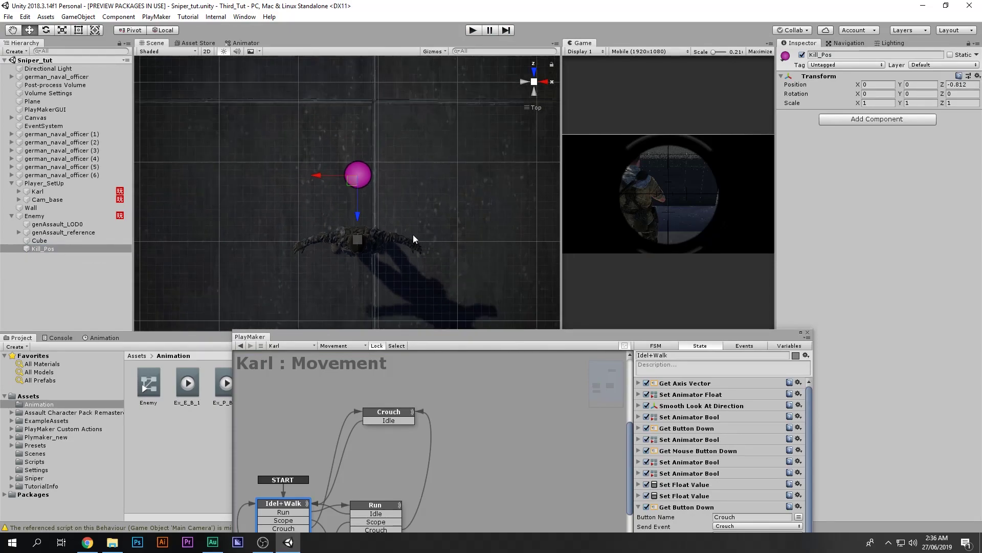
{"action": "middle_click_drag", "start_coordinate": [416, 237], "coordinate": [401, 188]}
{"action": "left_click_drag", "start_coordinate": [477, 338], "coordinate": [442, 127]}
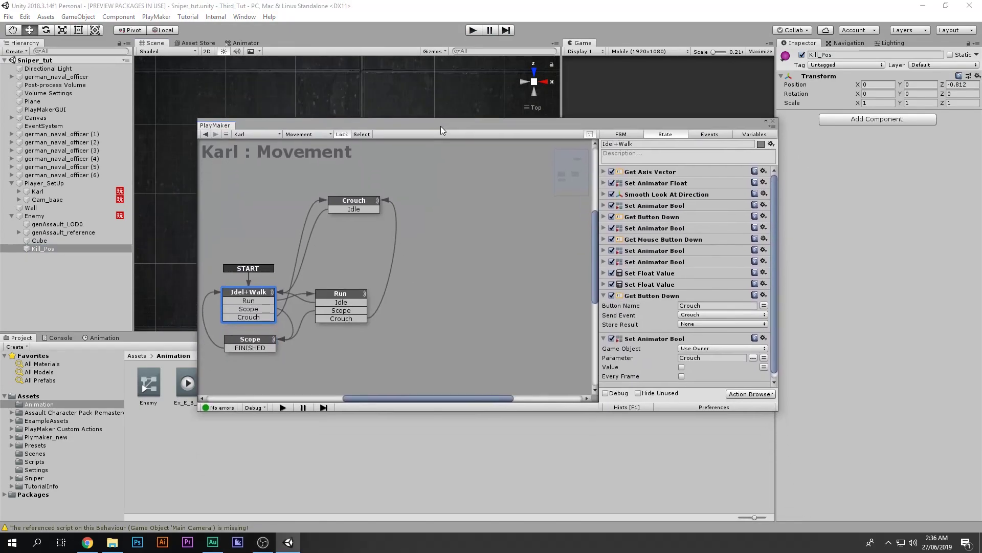
{"action": "left_click", "coordinate": [62, 216]}
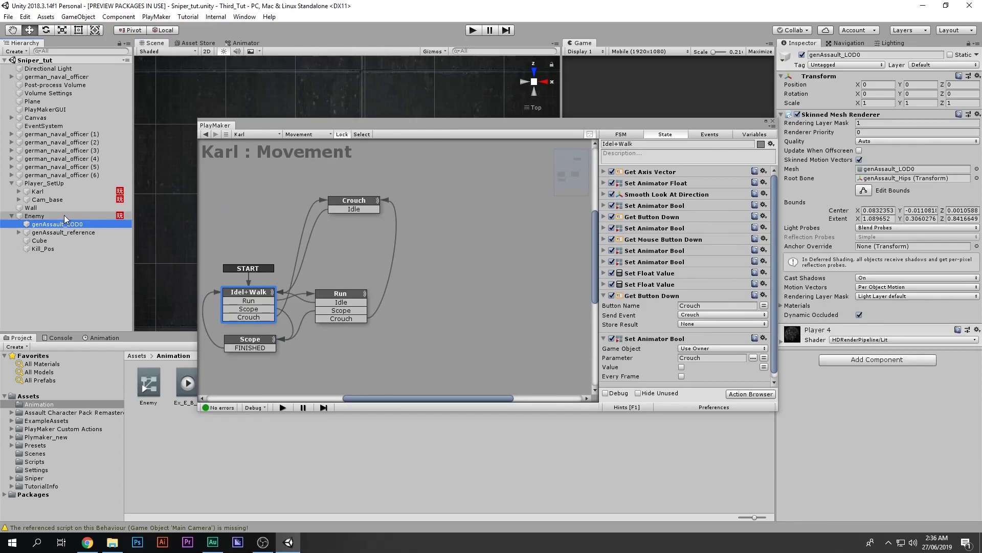
{"action": "left_click", "coordinate": [52, 225]}
{"action": "left_click", "coordinate": [49, 216]}
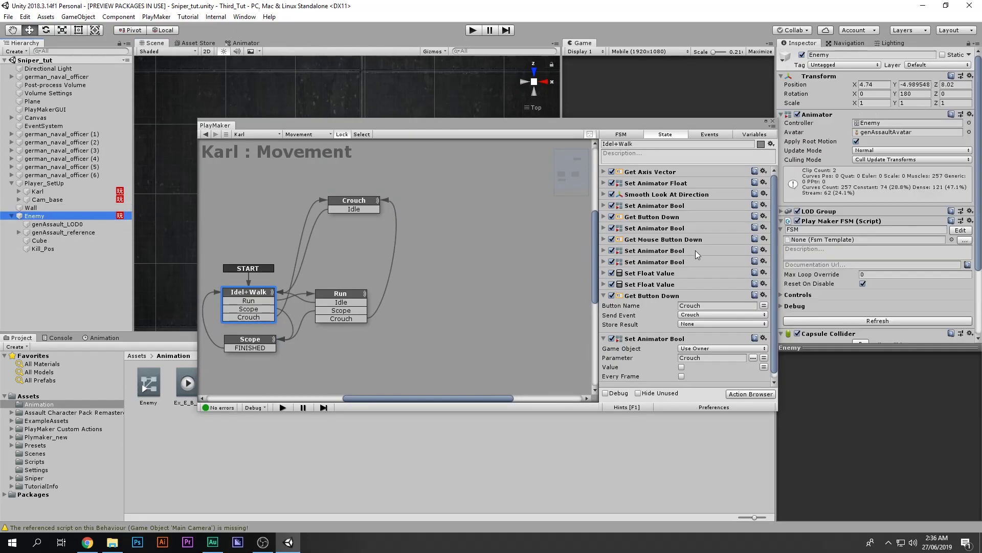
{"action": "left_click", "coordinate": [960, 232]}
Step: Collapse the four existing actions in State 3 of the Enemy's FSM
{"action": "scroll", "coordinate": [605, 179], "scroll_direction": "down", "scroll_amount": 1}
{"action": "scroll", "coordinate": [605, 179], "scroll_direction": "up", "scroll_amount": 1}
{"action": "left_click", "coordinate": [604, 171]}
{"action": "left_click", "coordinate": [604, 183]}
{"action": "left_click", "coordinate": [604, 194]}
{"action": "left_click", "coordinate": [605, 205]}
Step: Add a Smooth Look At action to State 3 and close the action browser
{"action": "double_click", "coordinate": [657, 283]}
{"action": "type", "text": "sm"}
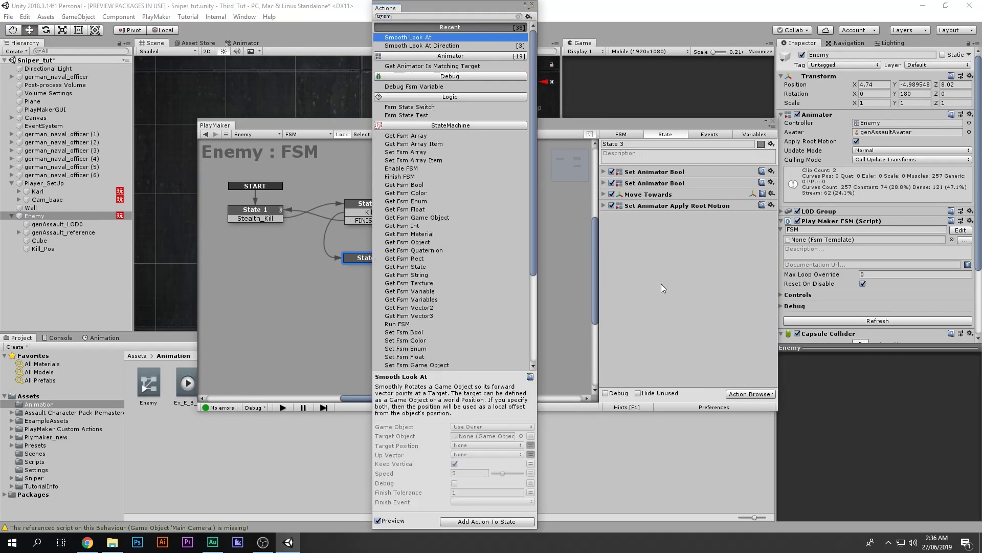
{"action": "type", "text": "ooth look"}
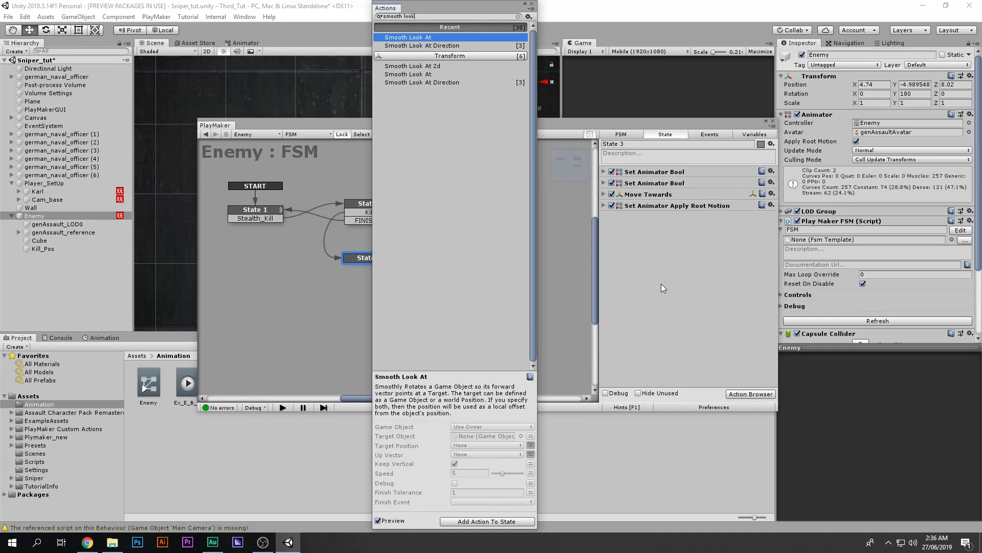
{"action": "key", "text": "Return"}
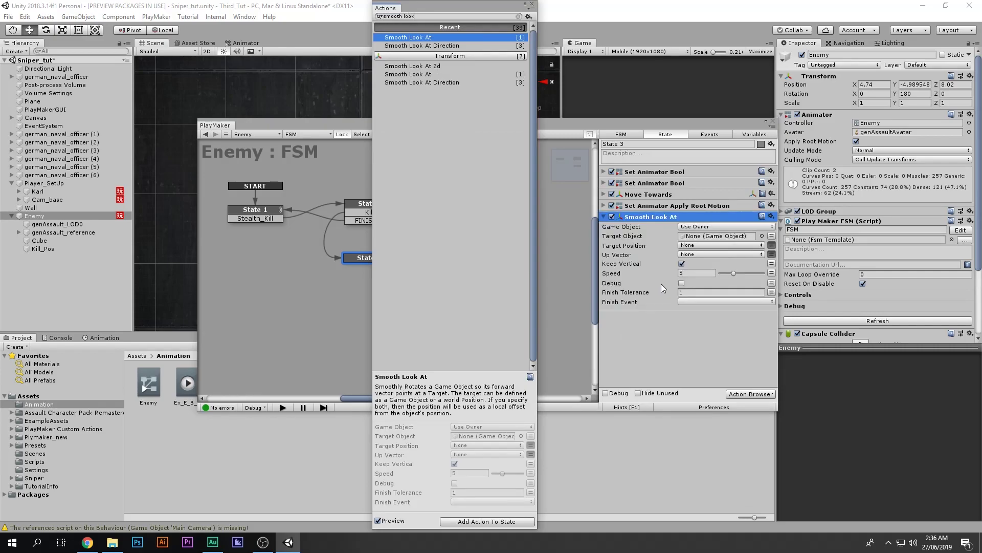
{"action": "left_click", "coordinate": [532, 4]}
Step: Set the Smooth Look At action's Game Object to the specified object Karl, its Target Object to Enemy and its Speed to 10
{"action": "left_click", "coordinate": [700, 226]}
{"action": "left_click", "coordinate": [709, 245]}
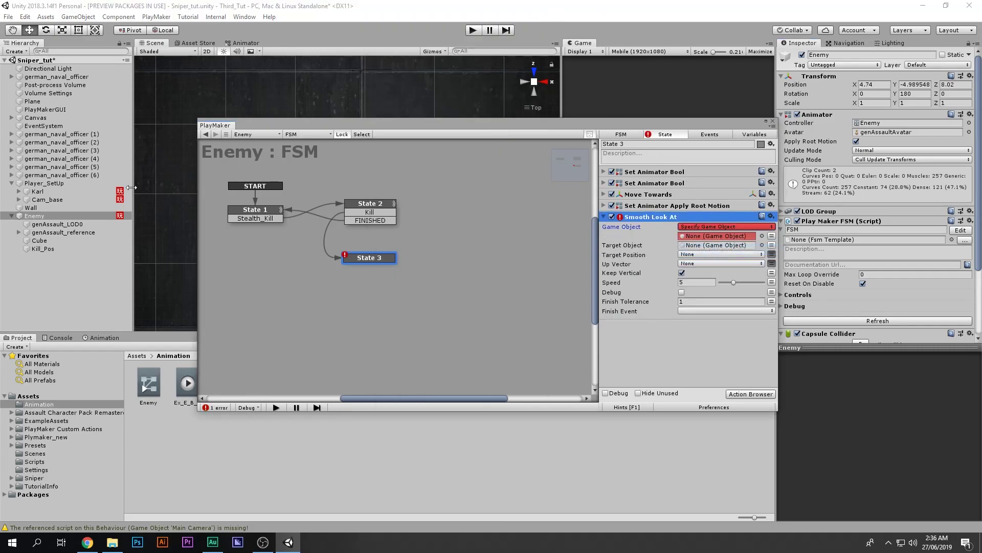
{"action": "left_click_drag", "start_coordinate": [37, 191], "coordinate": [716, 236]}
{"action": "left_click_drag", "start_coordinate": [61, 215], "coordinate": [702, 248]}
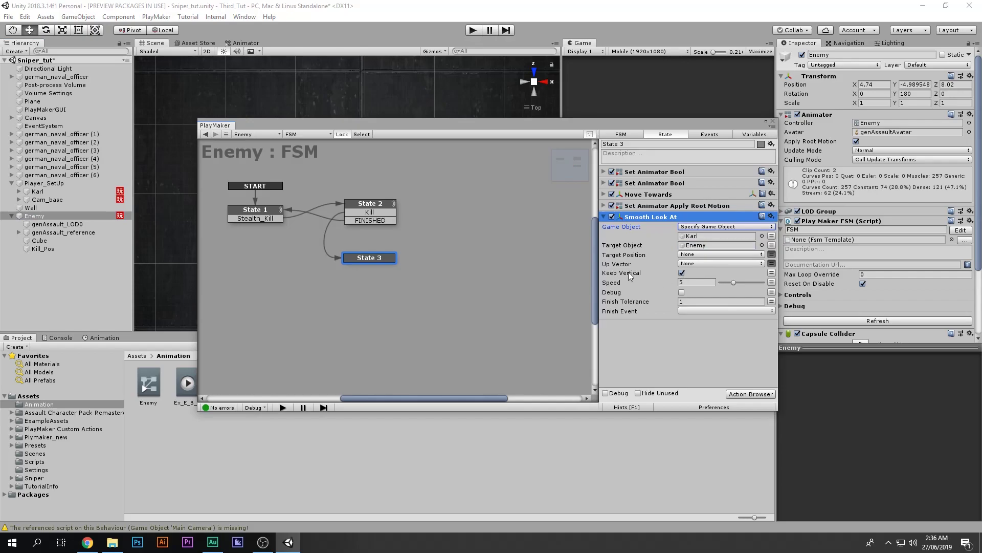
{"action": "left_click", "coordinate": [703, 282]}
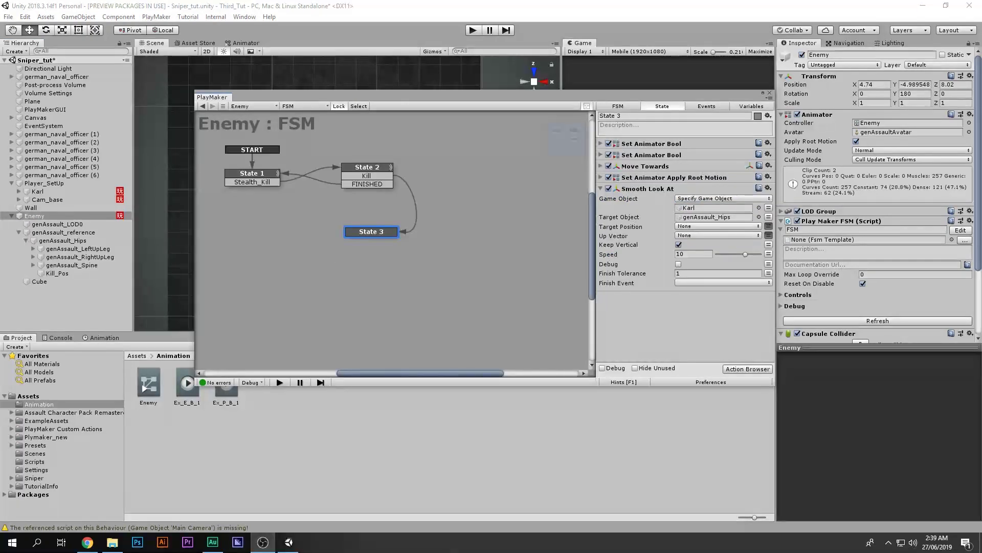
Step: Collapse the Smooth Look At action and select Karl while keeping the Enemy's FSM open in the editor
{"action": "left_click", "coordinate": [601, 189]}
{"action": "left_click", "coordinate": [54, 192]}
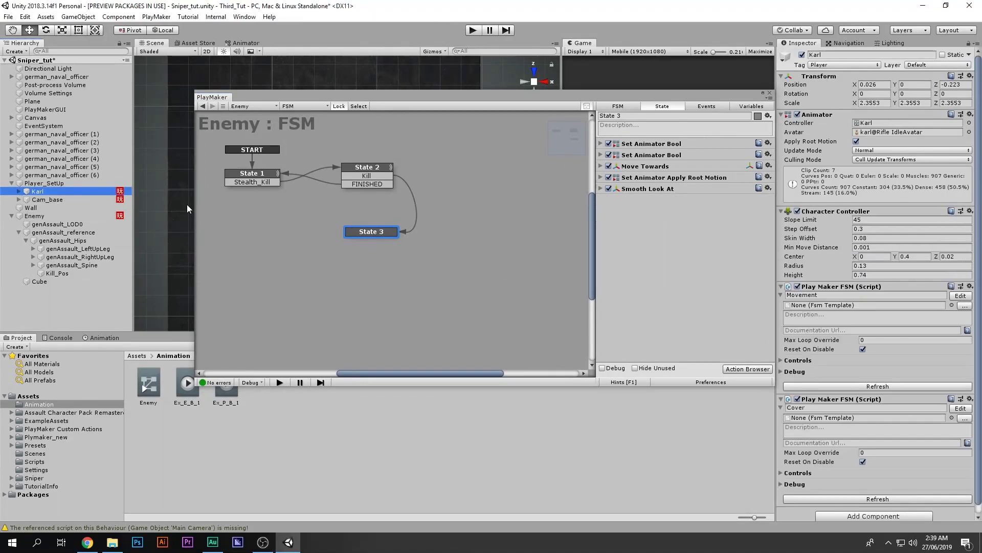
{"action": "left_click", "coordinate": [73, 217]}
{"action": "left_click", "coordinate": [971, 231]}
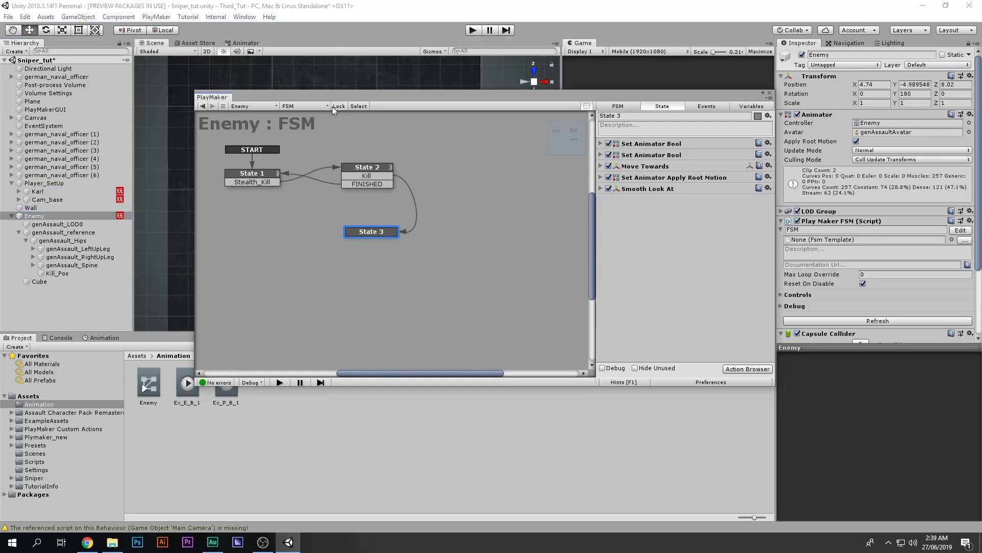
{"action": "left_click", "coordinate": [54, 191]}
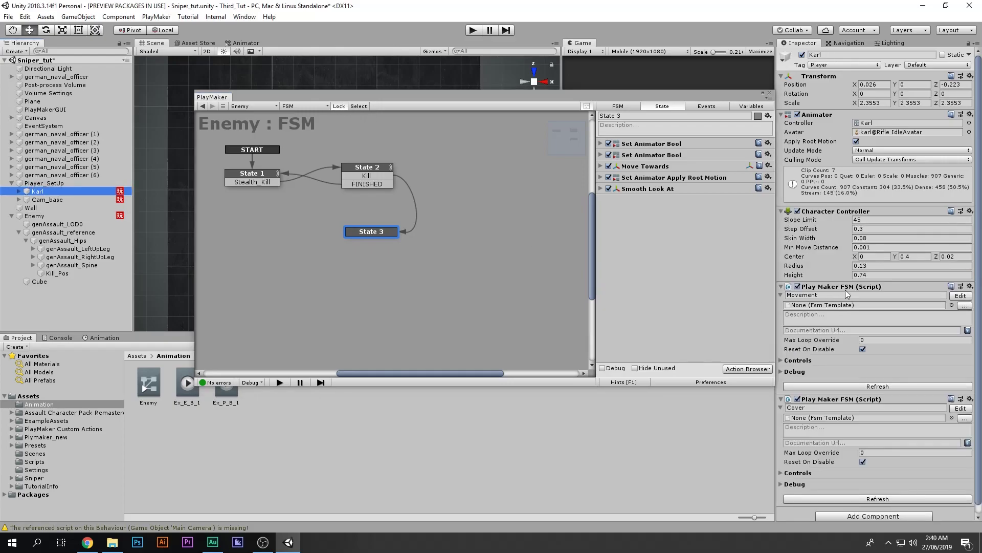
Step: Add a Set Property action to State 3 that sets the enabled property of Karl's Movement FSM to false, and collapse it
{"action": "left_click_drag", "start_coordinate": [836, 287], "coordinate": [694, 276]}
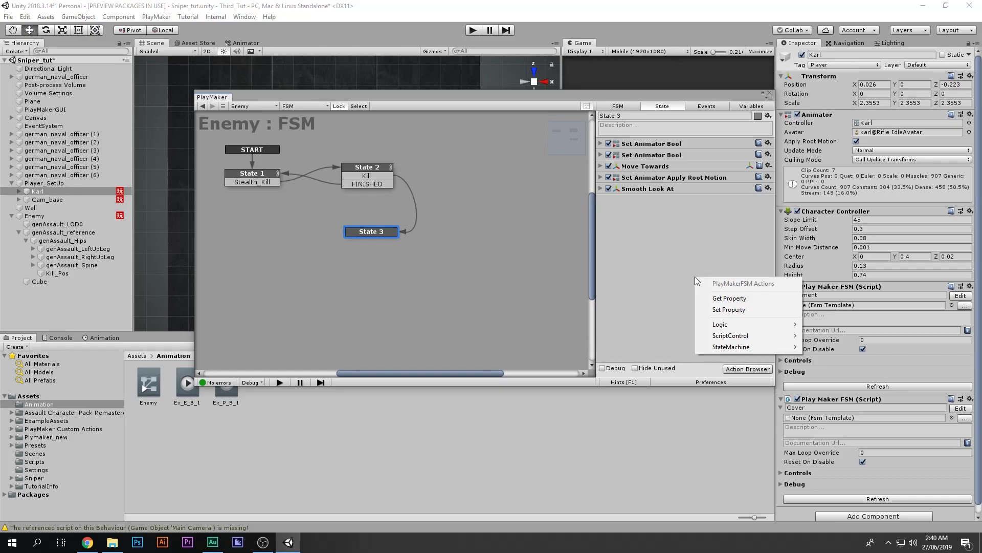
{"action": "left_click", "coordinate": [723, 310]}
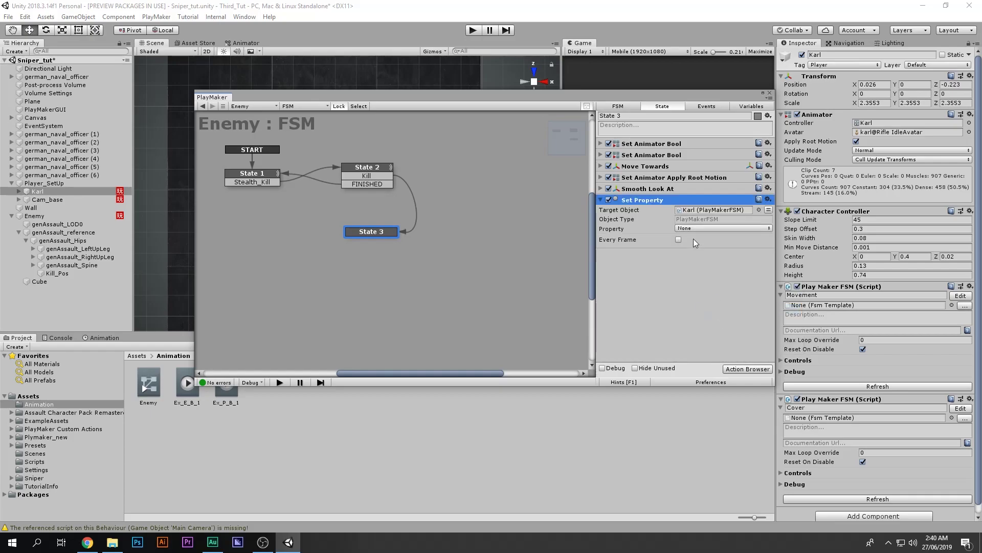
{"action": "left_click", "coordinate": [737, 229]}
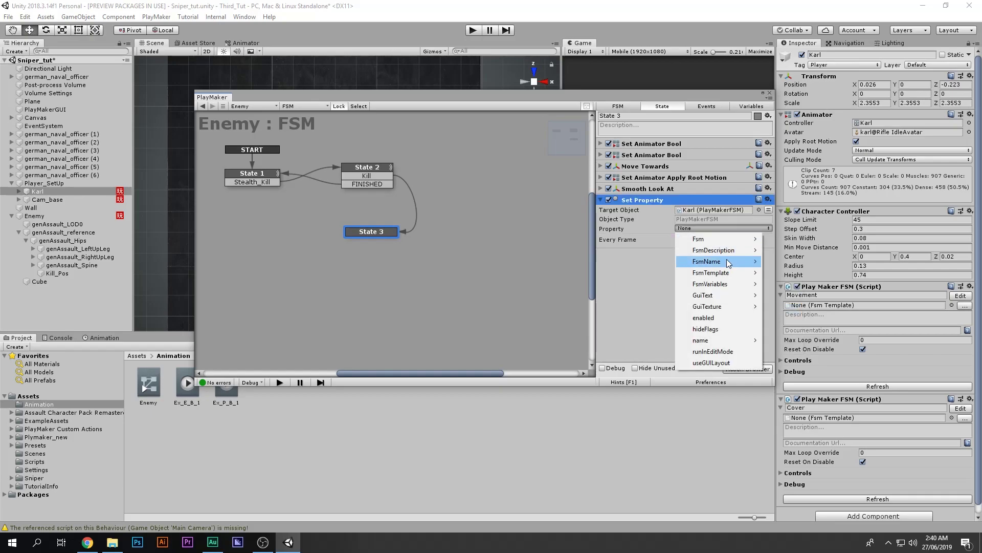
{"action": "left_click", "coordinate": [716, 318]}
{"action": "left_click", "coordinate": [601, 199]}
Step: Play-test the takedown by walking Karl into the trigger behind the Enemy and performing the melee, with the Enemy's FSM in view
{"action": "left_click_drag", "start_coordinate": [726, 103], "coordinate": [659, 306]}
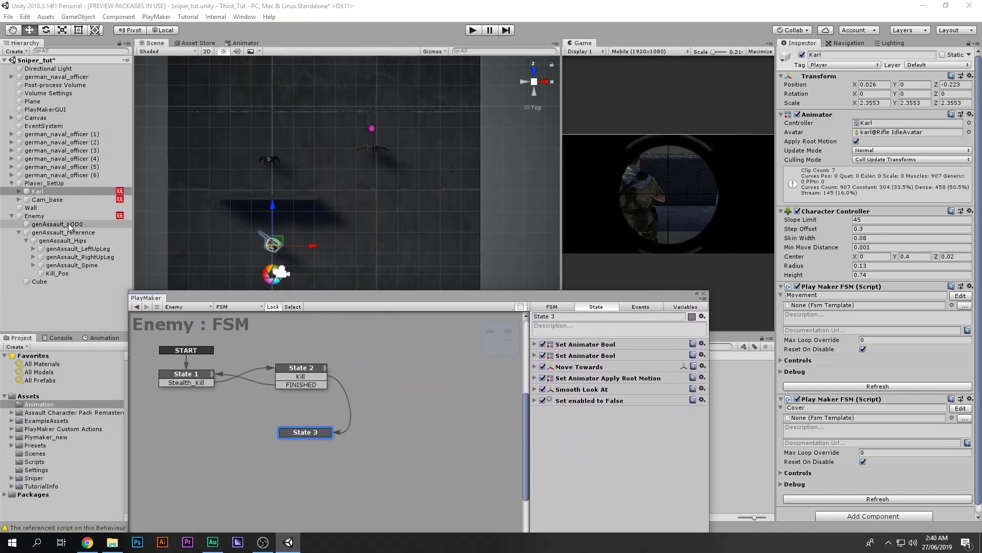
{"action": "left_click", "coordinate": [77, 216]}
{"action": "left_click", "coordinate": [474, 32]}
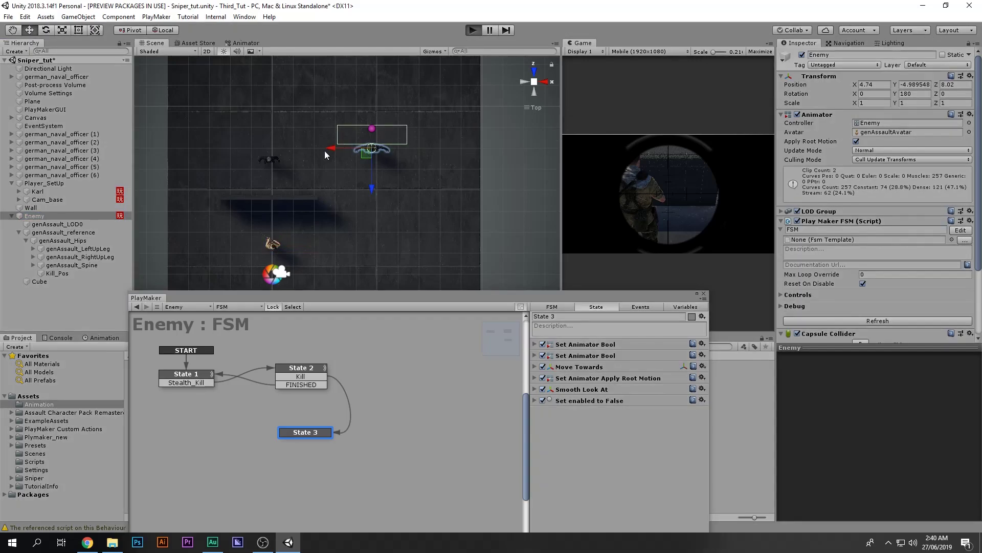
{"action": "left_click", "coordinate": [702, 220]}
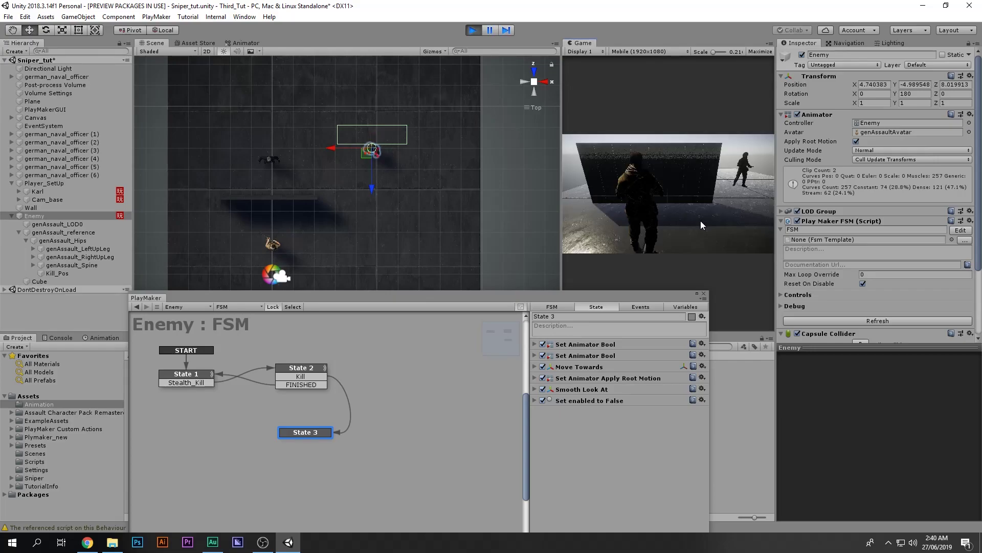
{"action": "key", "text": "w"}
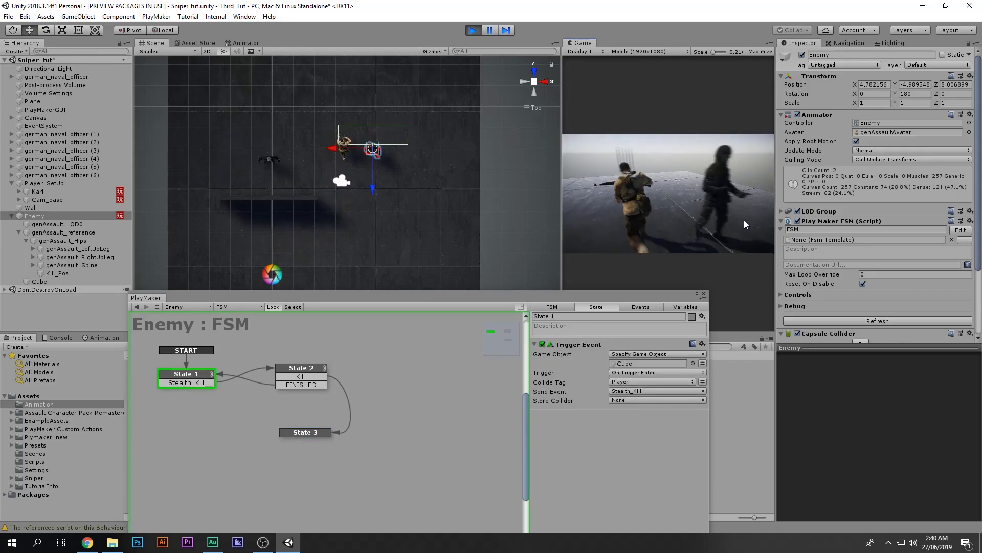
{"action": "key", "text": "w"}
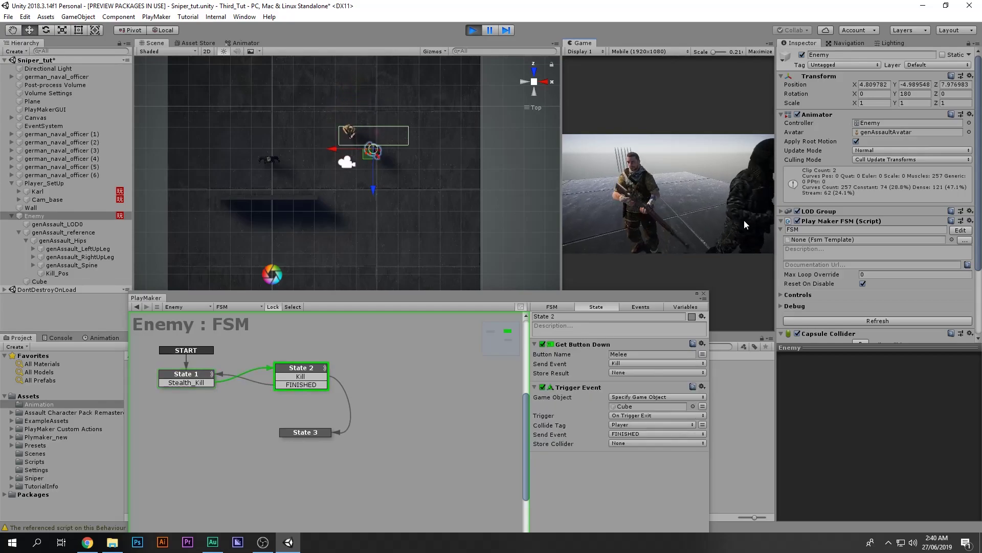
{"action": "key", "text": "e"}
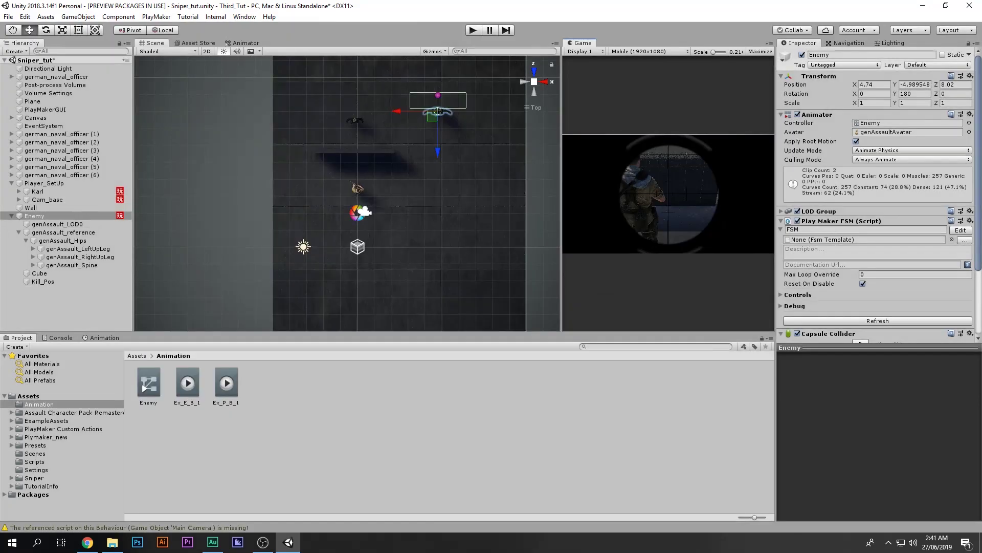
Step: Shrink the Enemy's Cube trigger to a Z scale of about 0.77 and reposition it to about Z -0.59
{"action": "left_click", "coordinate": [40, 274]}
{"action": "key", "text": "f"}
{"action": "key", "text": "r"}
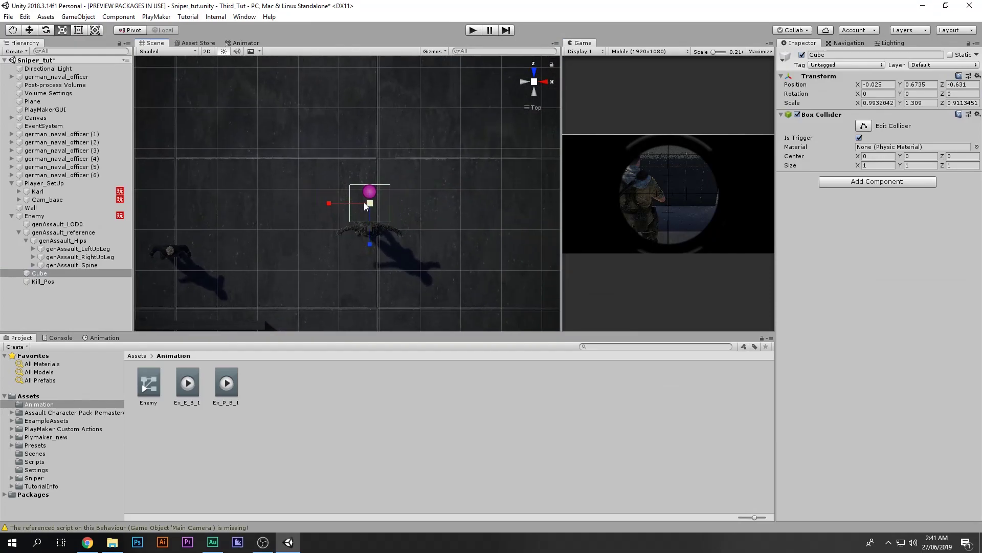
{"action": "left_click_drag", "start_coordinate": [367, 220], "coordinate": [369, 229]}
{"action": "key", "text": "w"}
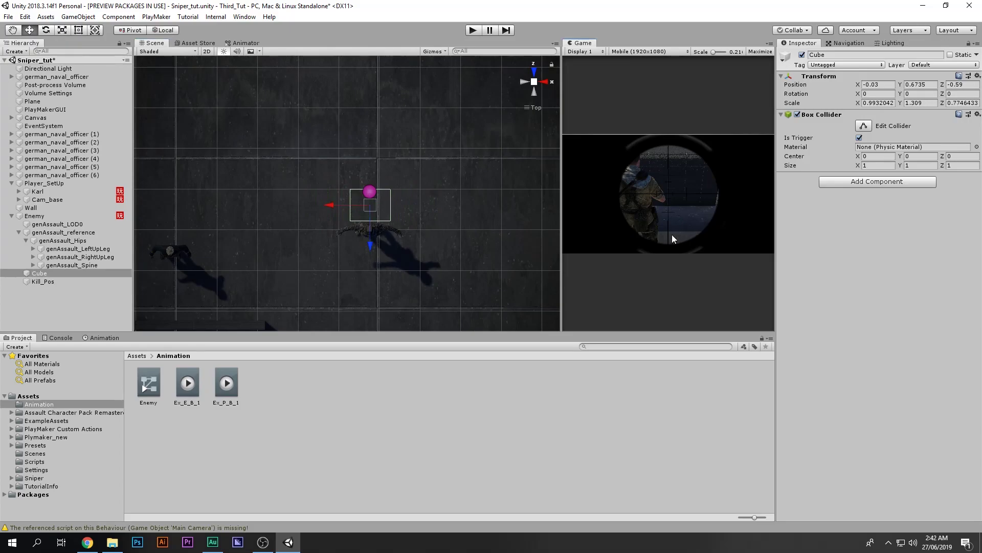
Step: Play-test in the maximized game view, moving Karl around behind the Enemy and performing the melee takedown
{"action": "key", "text": "ctrl+p"}
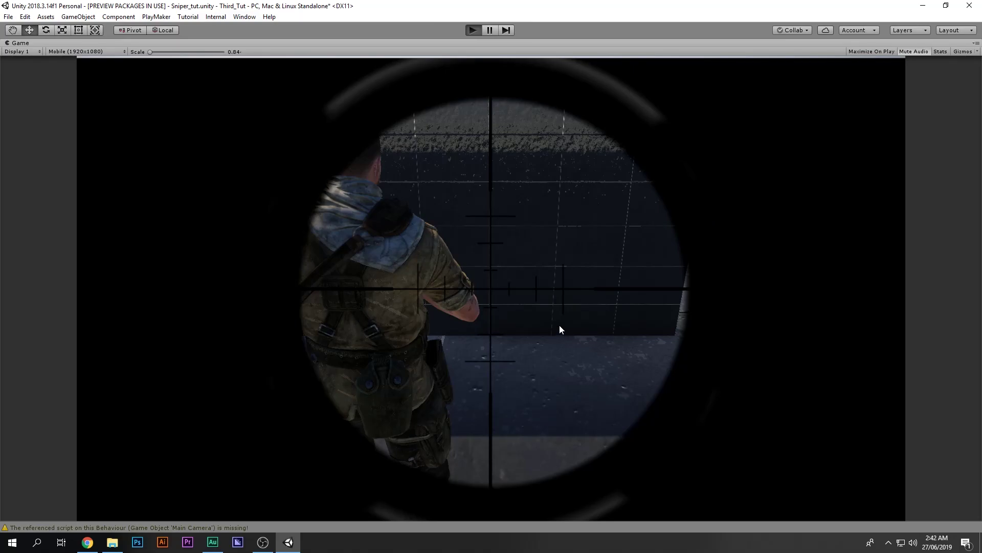
{"action": "right_click", "coordinate": [560, 326]}
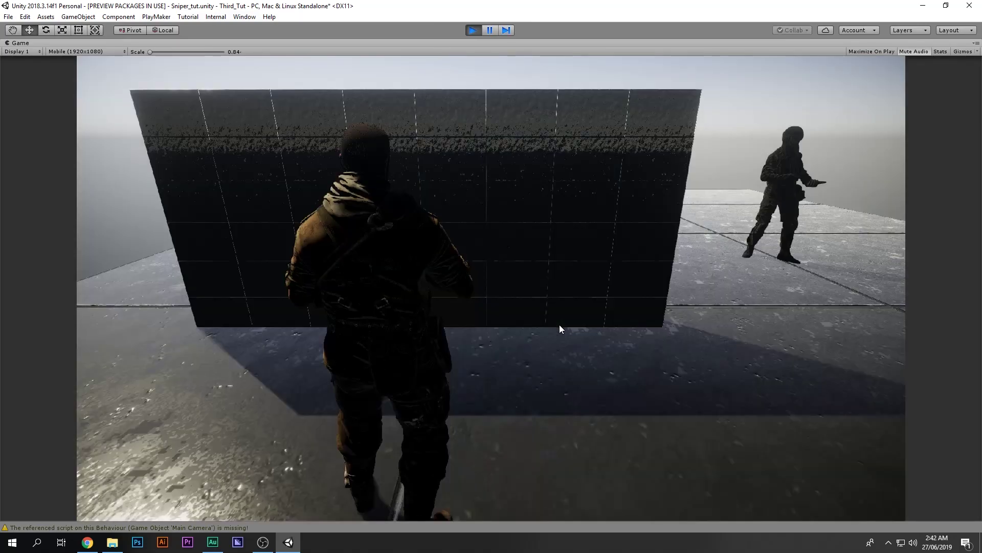
{"action": "key", "text": "a"}
{"action": "key", "text": "w"}
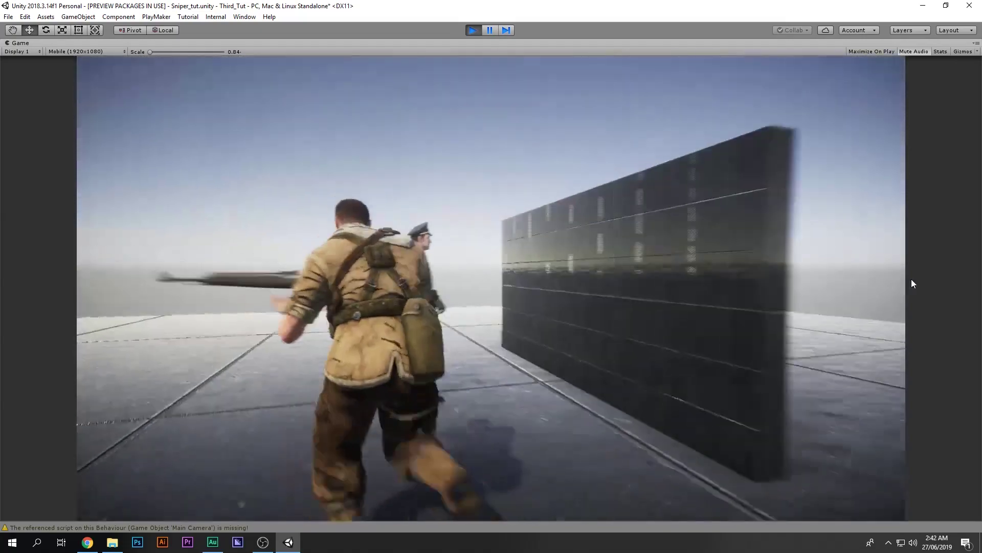
{"action": "key", "text": "d"}
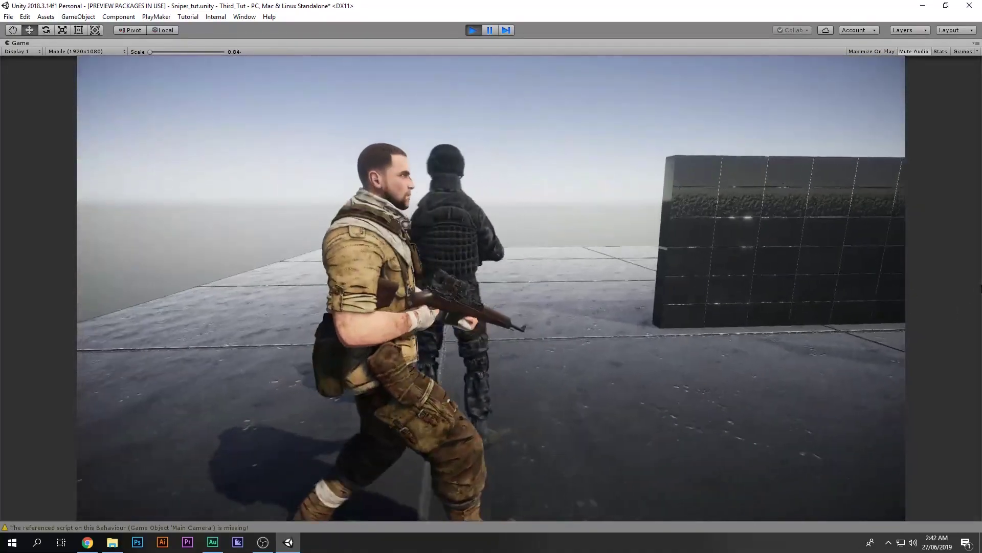
{"action": "key", "text": "a"}
{"action": "key", "text": "w"}
{"action": "key", "text": "d"}
{"action": "key", "text": "s"}
{"action": "key", "text": "a"}
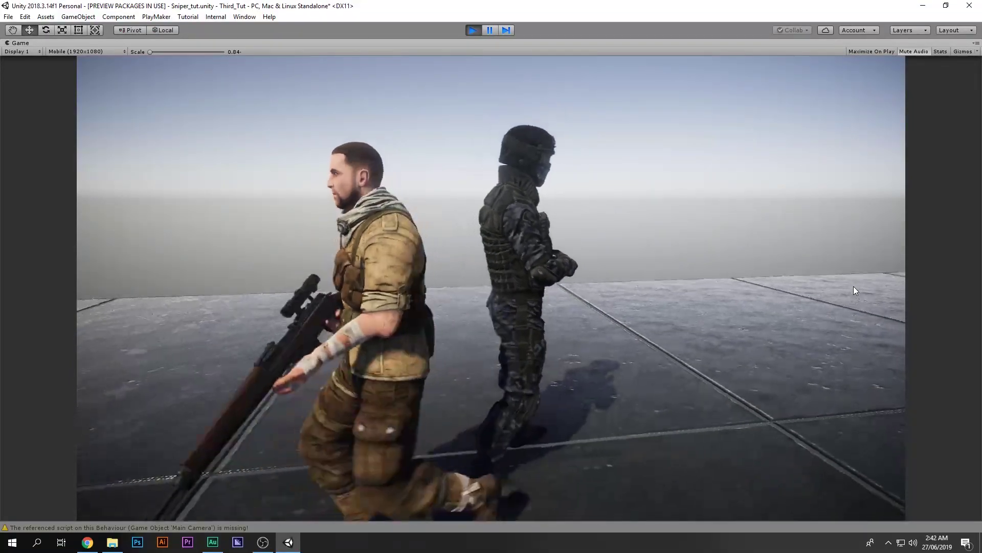
{"action": "key", "text": "w"}
{"action": "key", "text": "d"}
{"action": "key", "text": "e"}
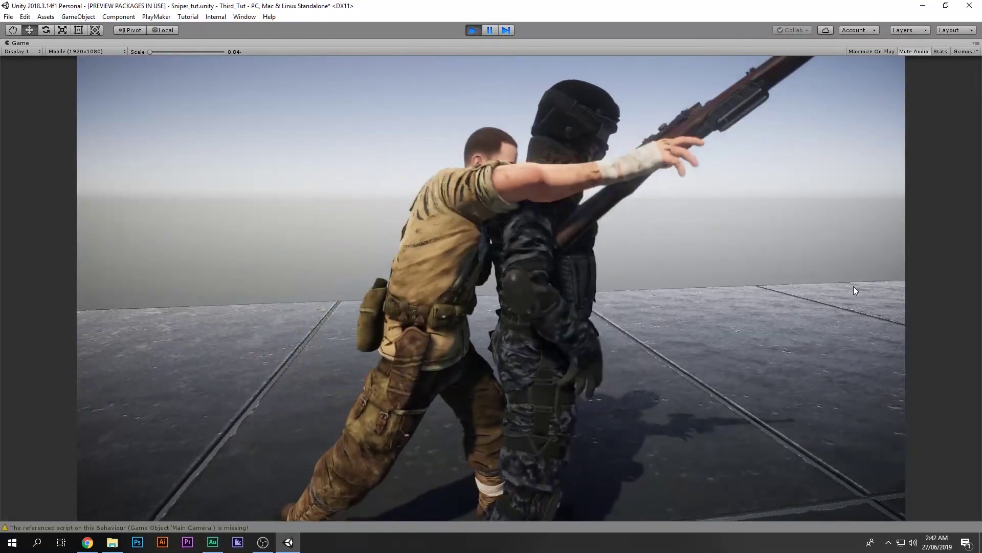
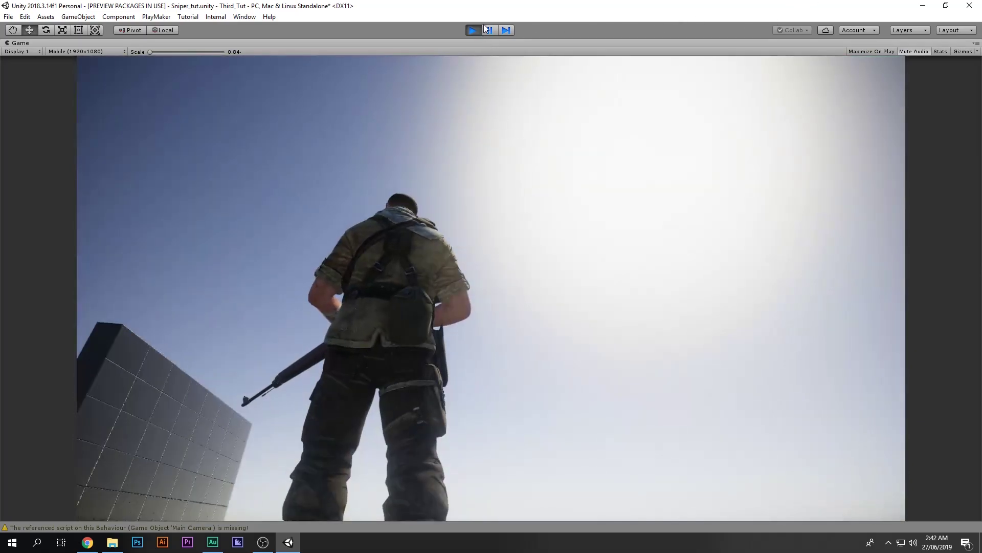
Step: Return to the normal editor layout, check Karl's Animator settings while moving him after the kill, and stop the play test
{"action": "left_click", "coordinate": [490, 30]}
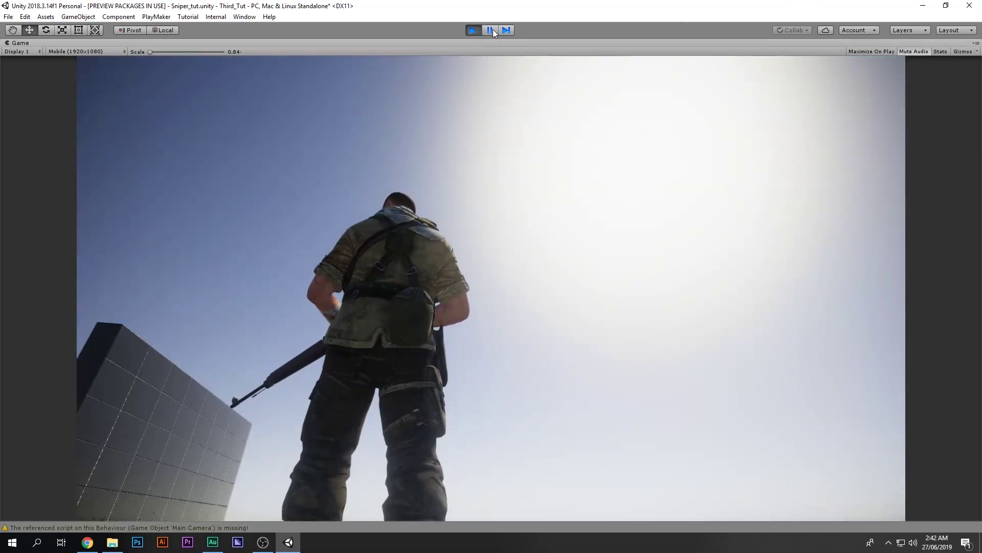
{"action": "left_click", "coordinate": [492, 29]}
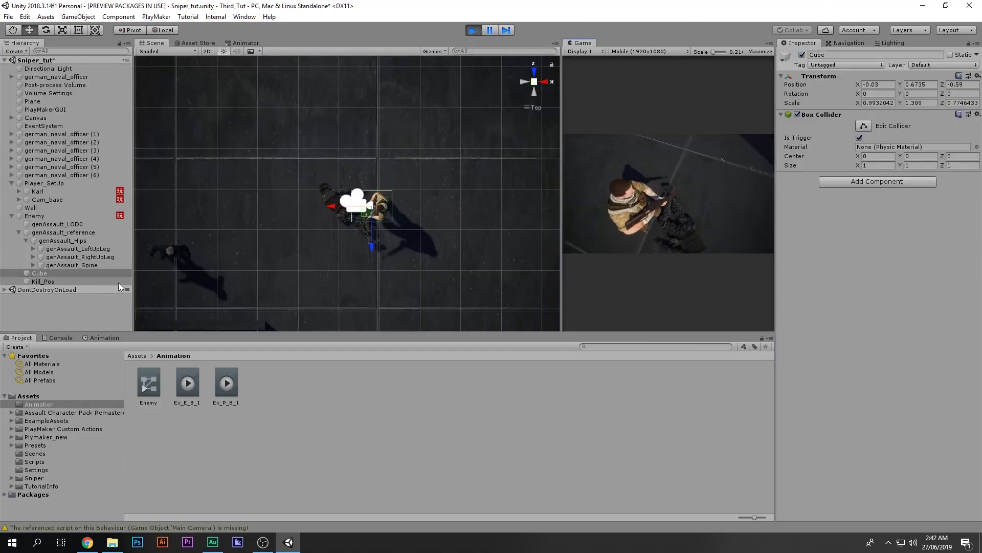
{"action": "left_click", "coordinate": [80, 192]}
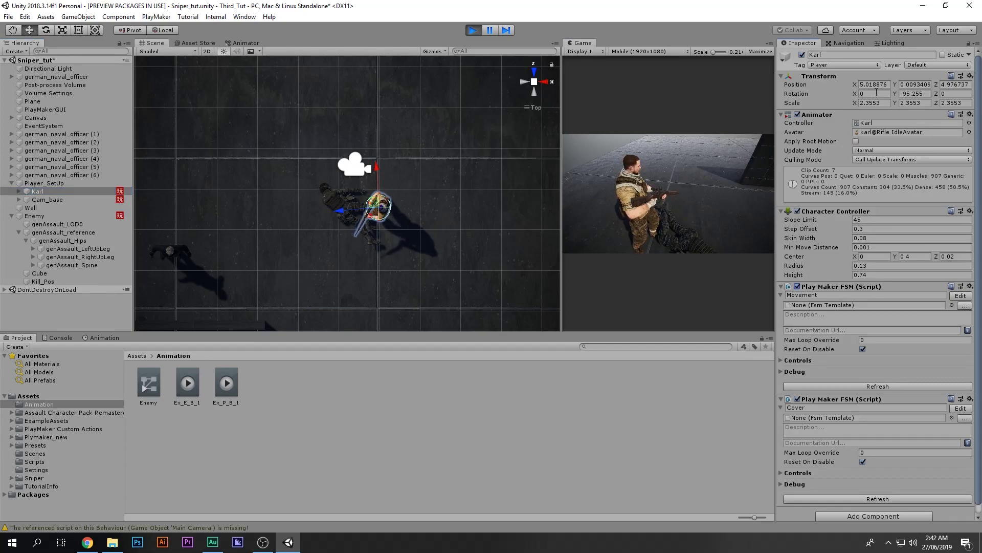
{"action": "key", "text": "w"}
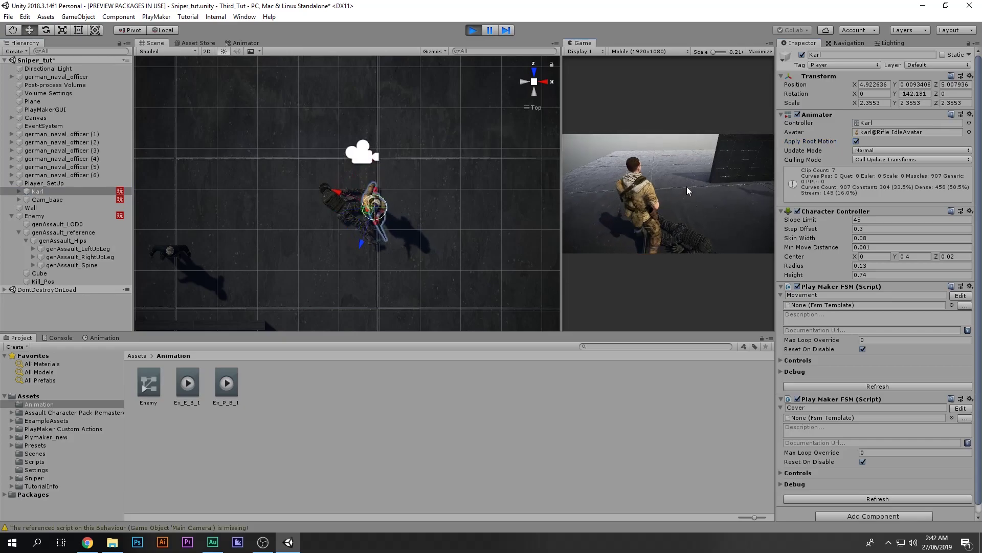
{"action": "key", "text": "w"}
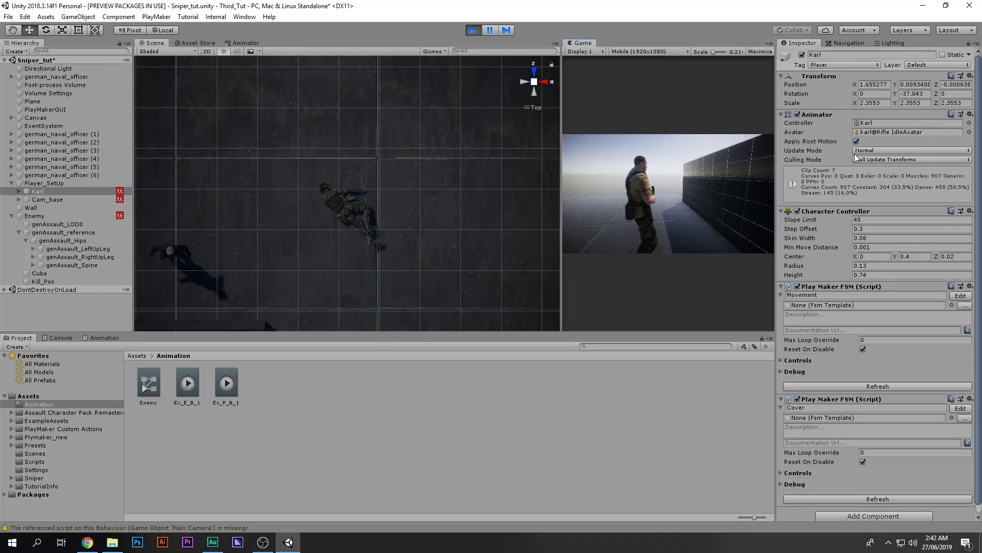
{"action": "left_click", "coordinate": [472, 30]}
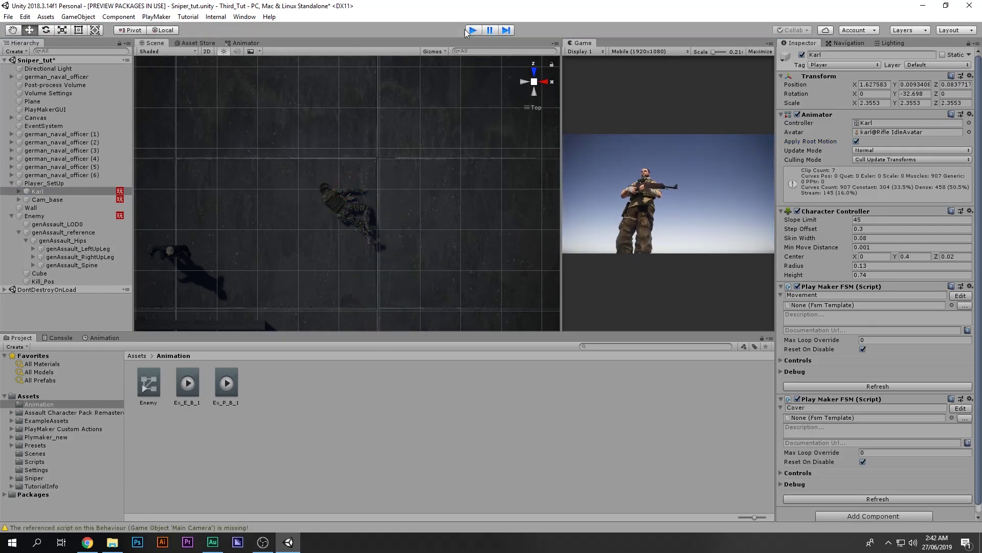
Step: Reopen the Enemy's FSM and add a Wait action to State 3
{"action": "left_click", "coordinate": [50, 215]}
{"action": "left_click", "coordinate": [960, 229]}
{"action": "left_click", "coordinate": [307, 374]}
{"action": "type", "text": "wait"}
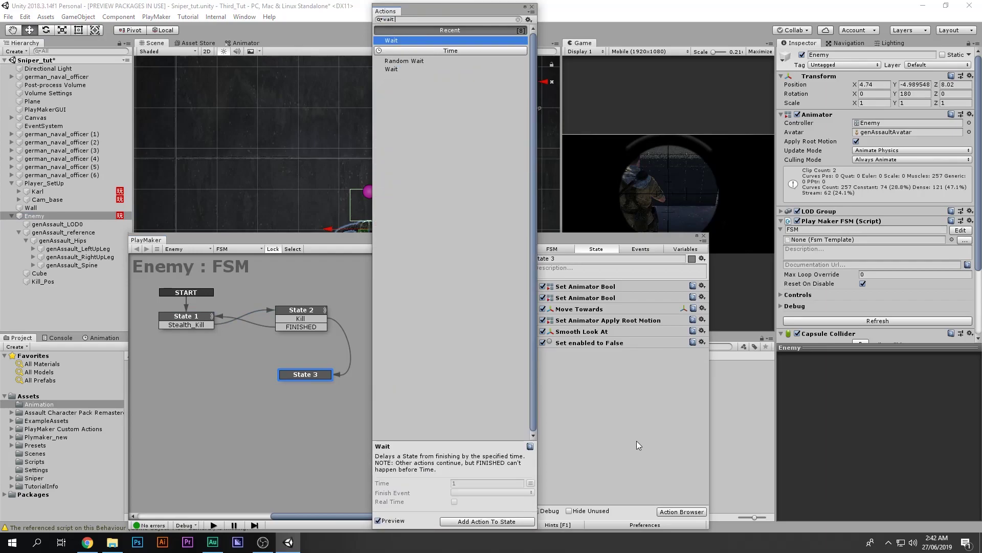
{"action": "key", "text": "Return"}
Step: Set the Wait action's Time to 3 and Finish Event to FINISHED, and link State 3's FINISHED transition to a new State 4
{"action": "left_click", "coordinate": [652, 364]}
{"action": "type", "text": "3"}
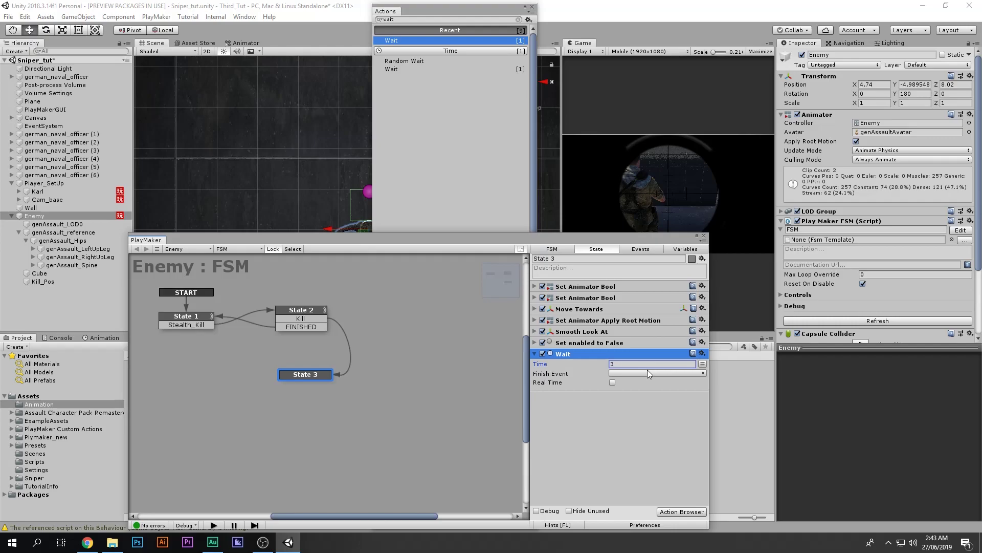
{"action": "left_click", "coordinate": [642, 373]}
{"action": "left_click", "coordinate": [643, 391]}
{"action": "left_click_drag", "start_coordinate": [306, 382], "coordinate": [375, 376]}
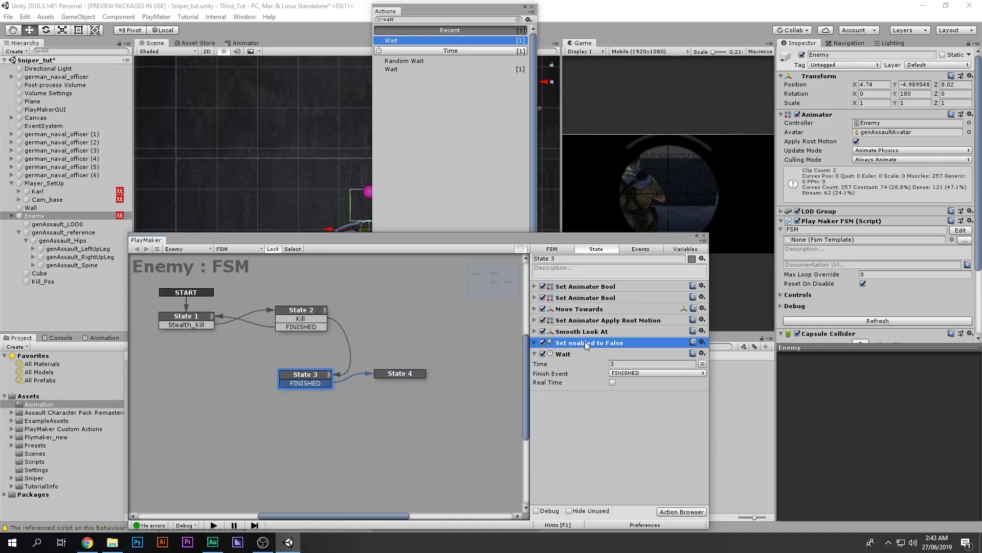
Step: Copy the Set Animator Apply Root Motion and Set enabled to False actions from State 3 into State 4
{"action": "left_click", "coordinate": [584, 321], "text": "shift"}
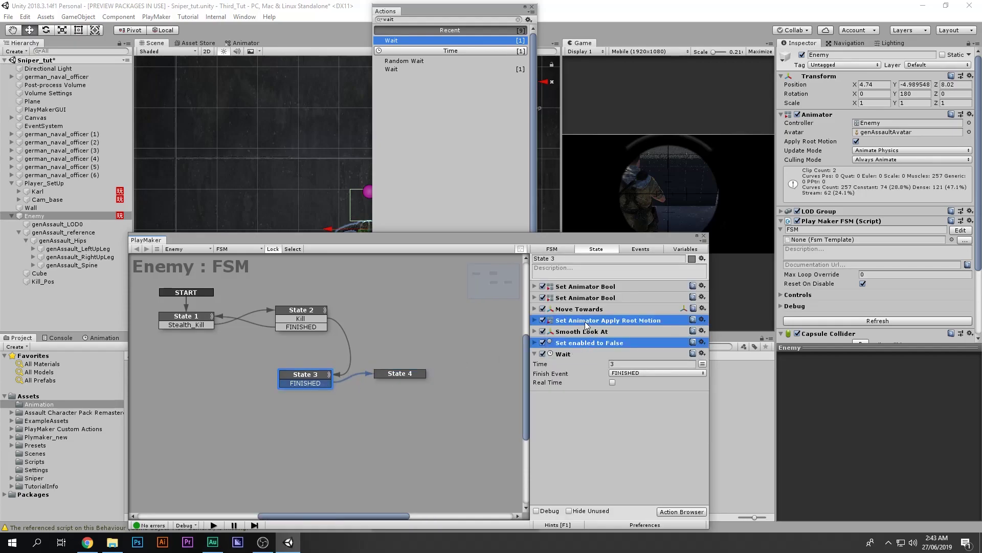
{"action": "right_click", "coordinate": [584, 321]}
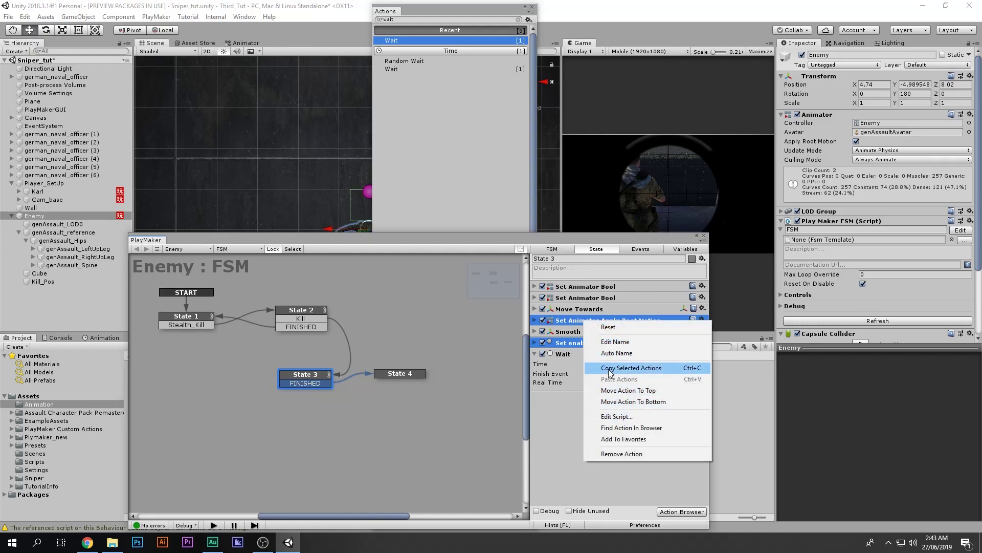
{"action": "left_click", "coordinate": [631, 367]}
{"action": "left_click", "coordinate": [417, 373]}
{"action": "right_click", "coordinate": [659, 369]}
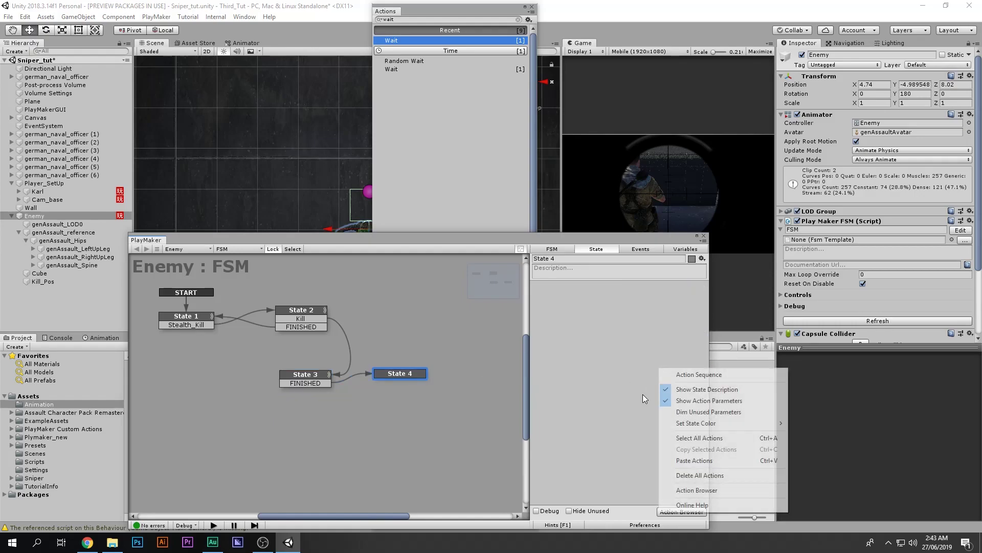
{"action": "left_click", "coordinate": [685, 460]}
Step: Enable Apply Root Motion and the Set Property action's Set Value for Karl in State 4, and close the FSM editor
{"action": "left_click", "coordinate": [534, 287]}
{"action": "left_click", "coordinate": [536, 329]}
{"action": "left_click", "coordinate": [567, 402]}
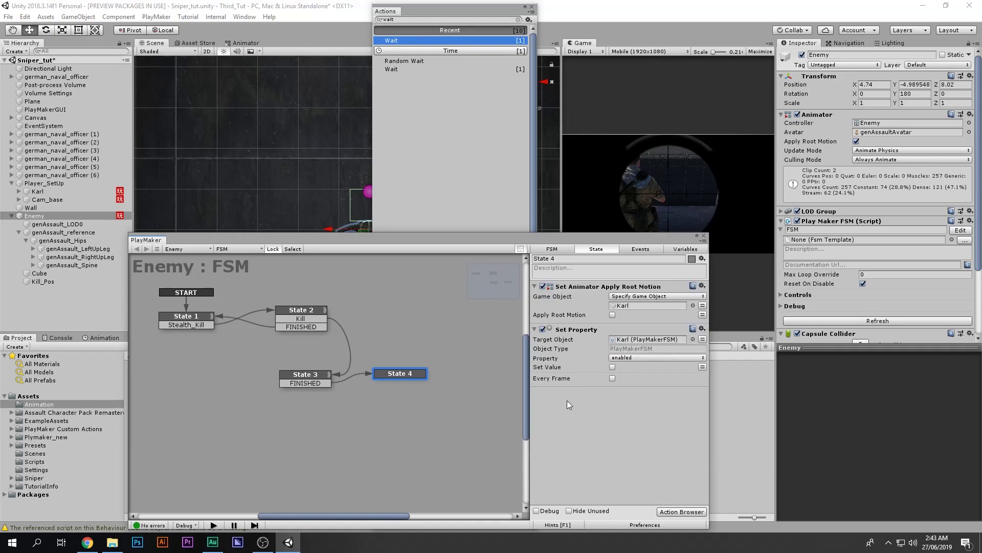
{"action": "left_click", "coordinate": [613, 315]}
{"action": "left_click", "coordinate": [613, 366]}
{"action": "left_click", "coordinate": [704, 237]}
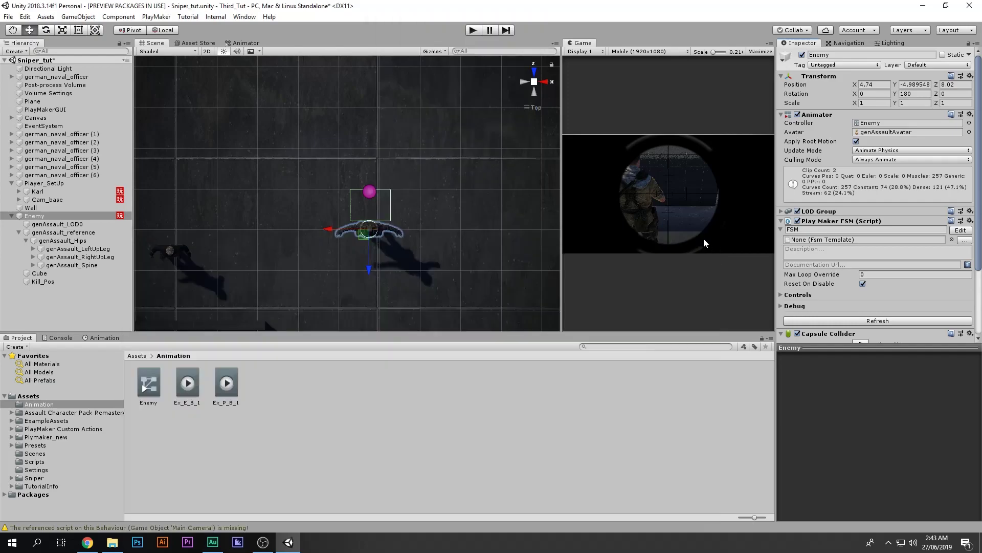
Step: Run the game, leave the scope view and walk Karl up behind the Enemy to trigger the takedown
{"action": "key", "text": "ctrl+p"}
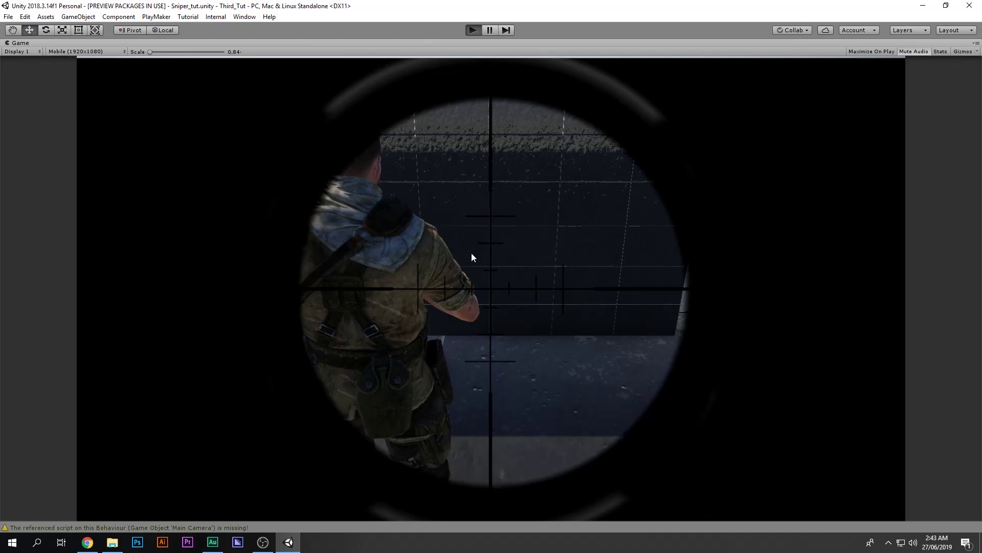
{"action": "right_click", "coordinate": [539, 318]}
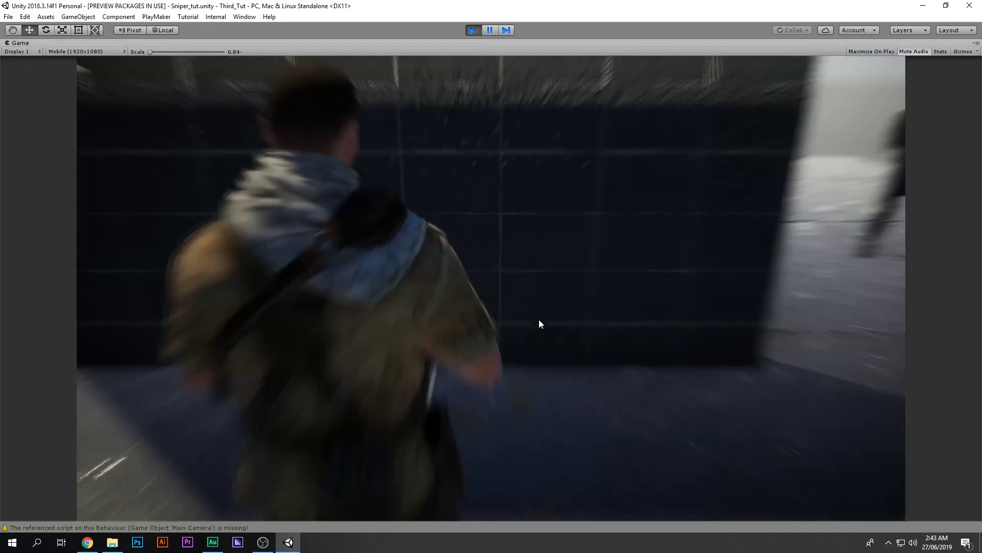
{"action": "key", "text": "w"}
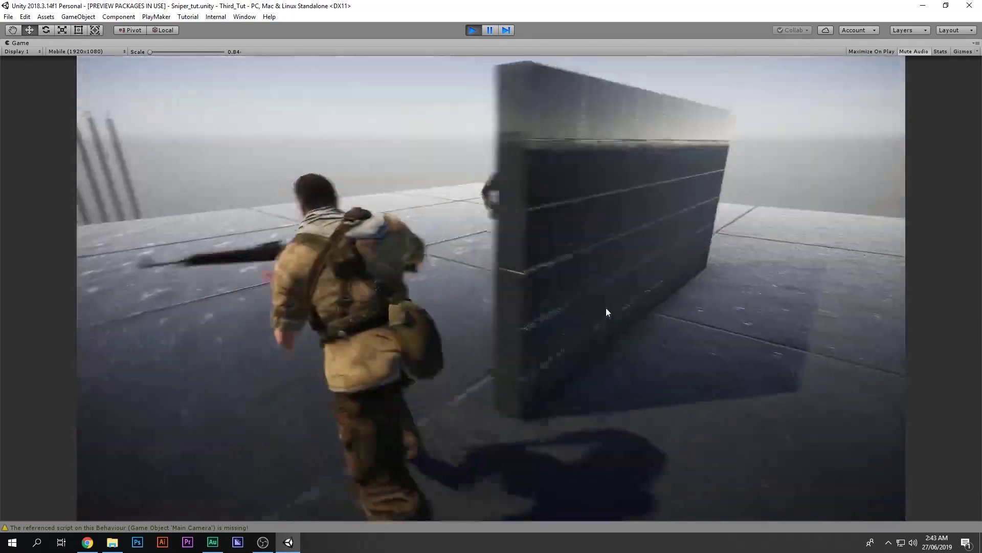
{"action": "key", "text": "w"}
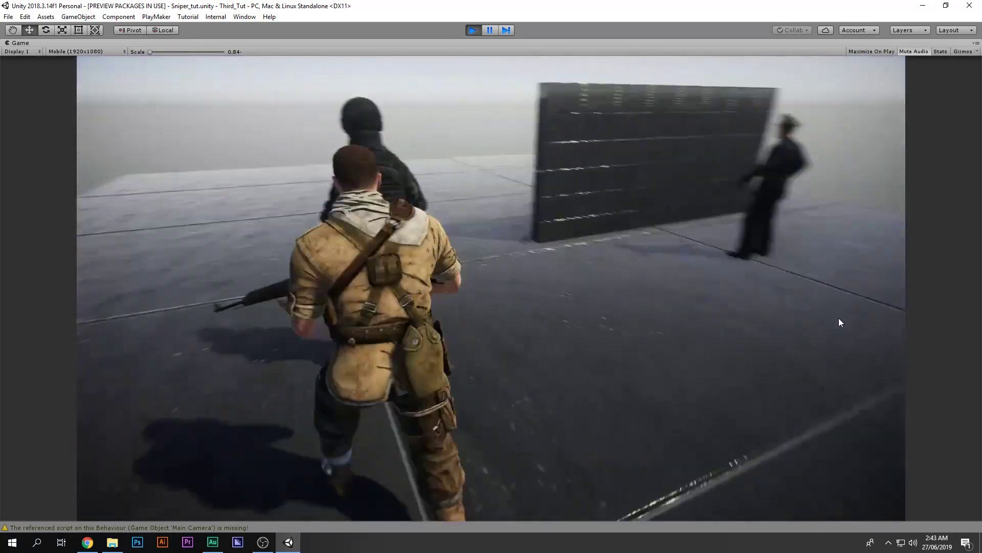
{"action": "key", "text": "f"}
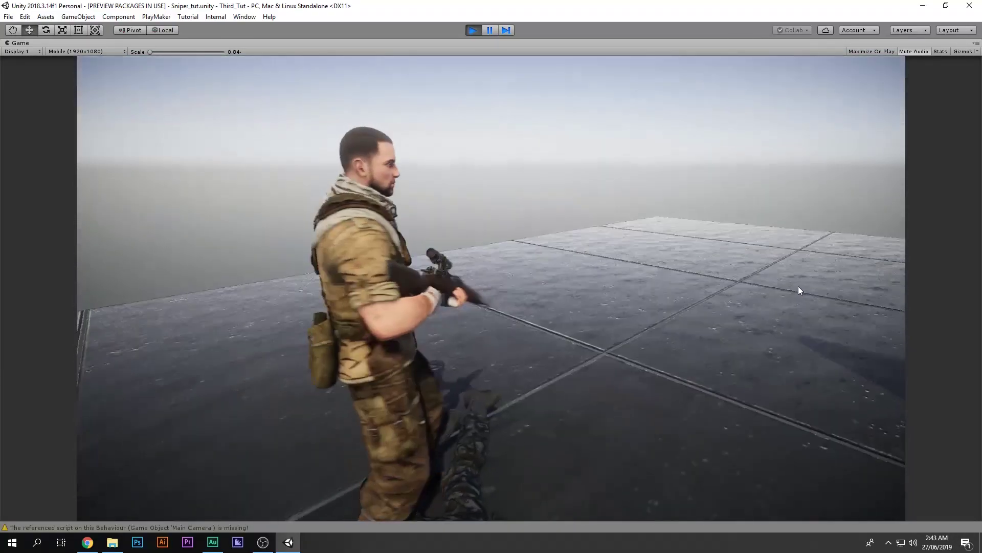
Step: Test Karl's walking and crouching after the takedown by moving him around the wall and back to the body
{"action": "key", "text": "w"}
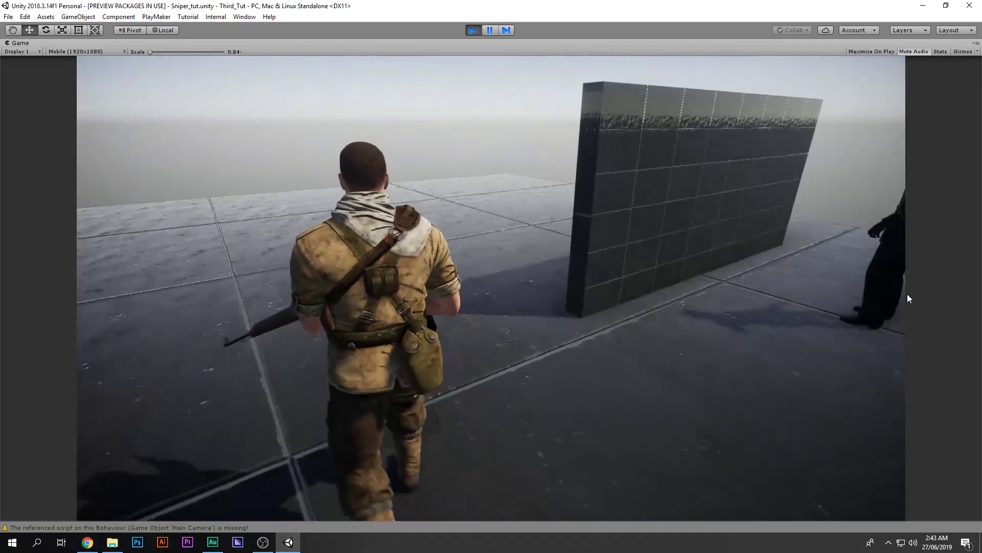
{"action": "key", "text": "c"}
{"action": "key", "text": "w"}
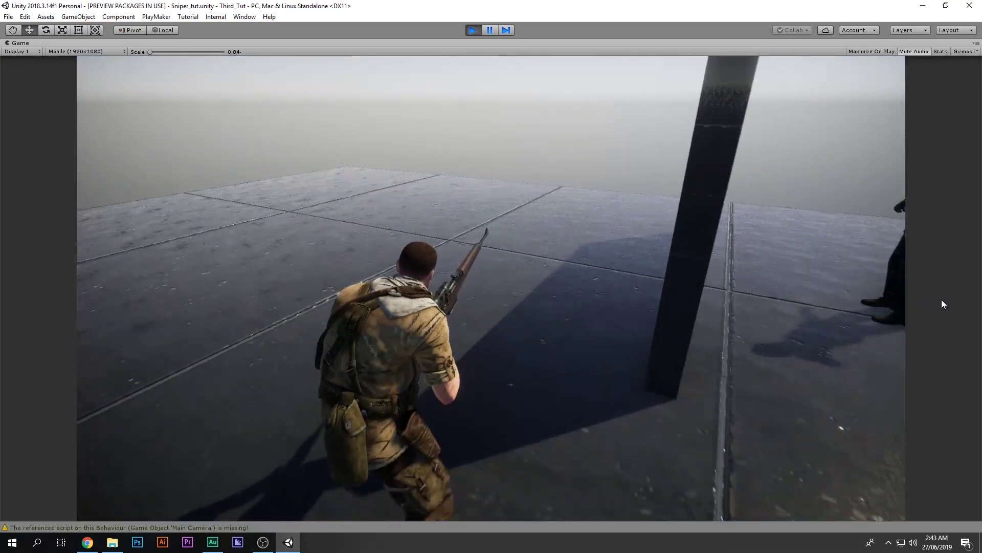
{"action": "key", "text": "c"}
{"action": "key", "text": "w"}
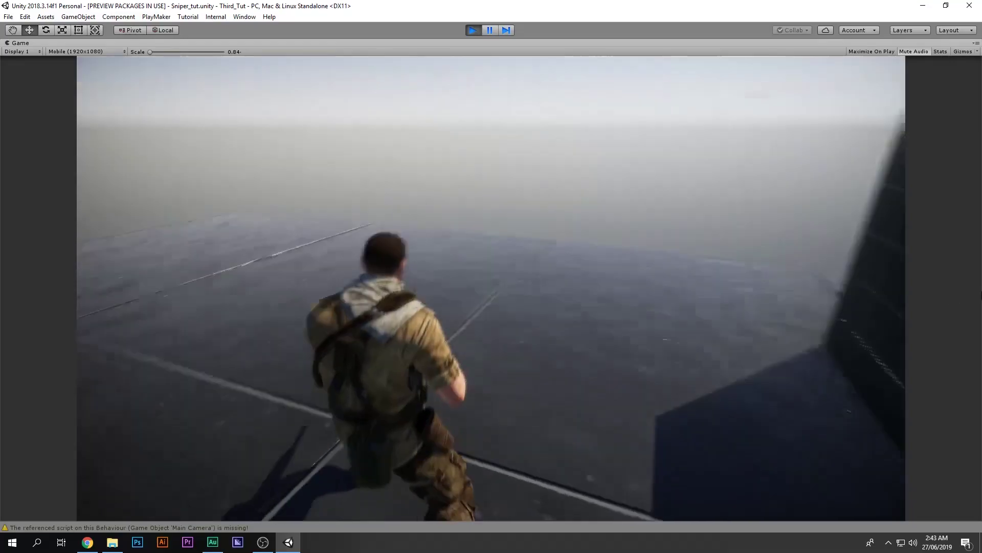
{"action": "key", "text": "a"}
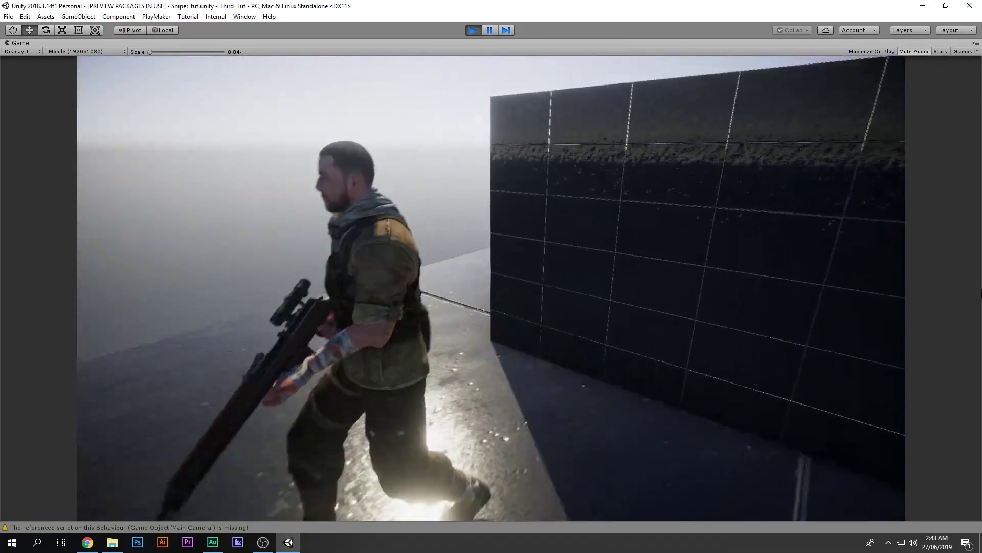
{"action": "key", "text": "s"}
{"action": "key", "text": "d"}
{"action": "key", "text": "w"}
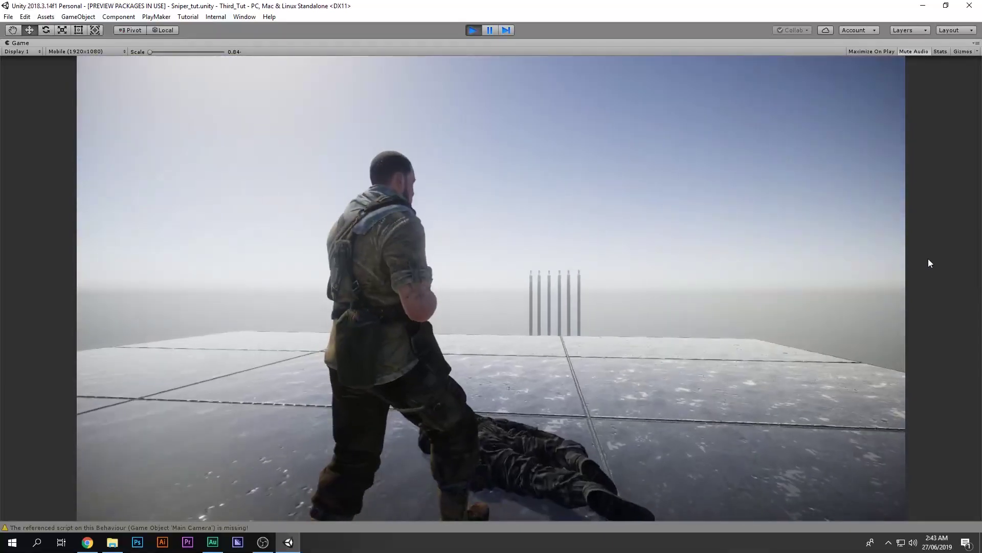
{"action": "key", "text": "w"}
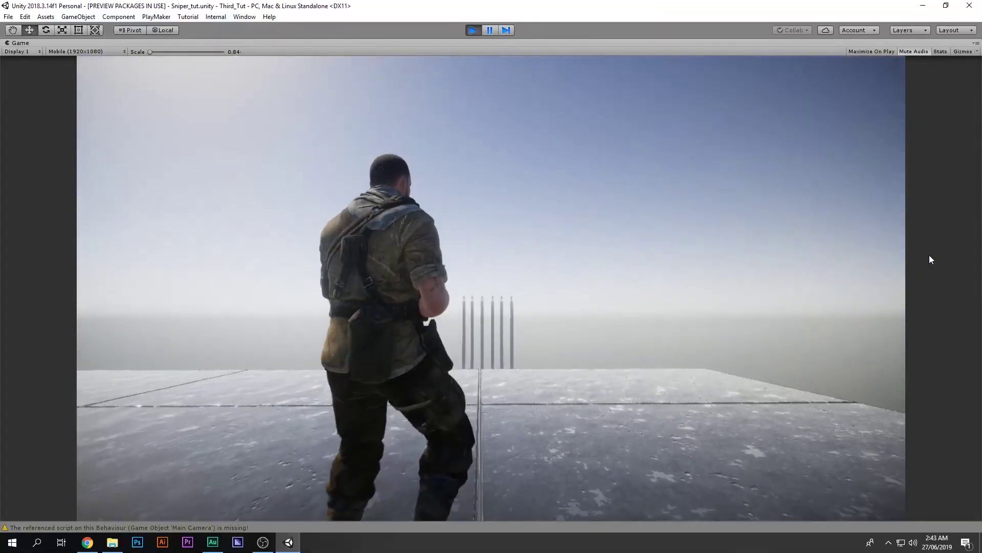
Step: Test the sniper scope view by toggling it while walking Karl around the scene
{"action": "right_click", "coordinate": [929, 259]}
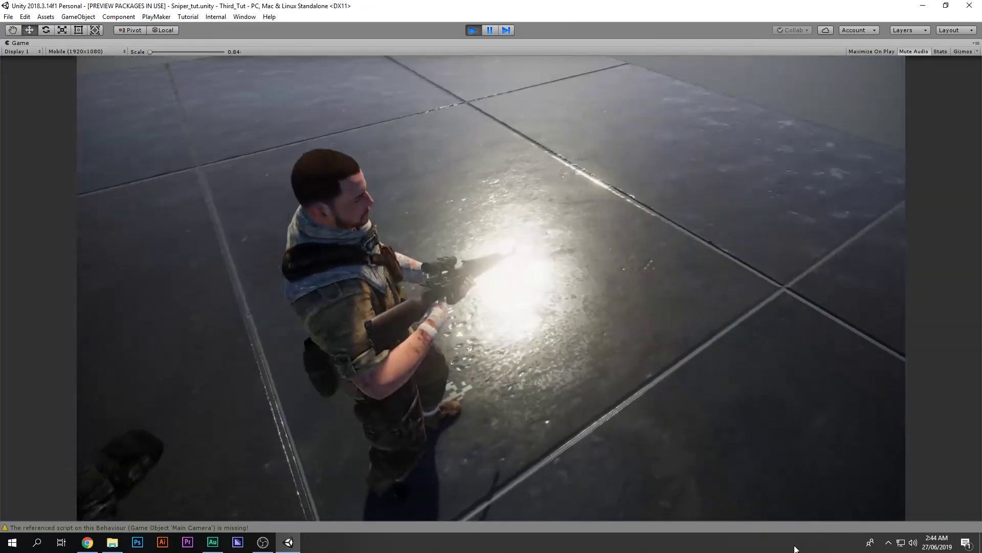
{"action": "key", "text": "w"}
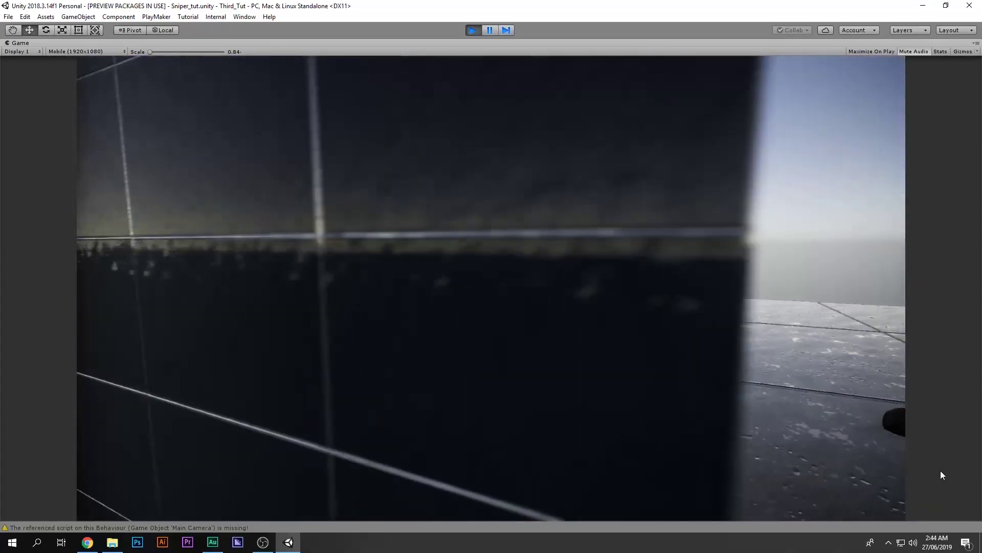
{"action": "key", "text": "w"}
{"action": "key", "text": "w"}
{"action": "right_click", "coordinate": [969, 463]}
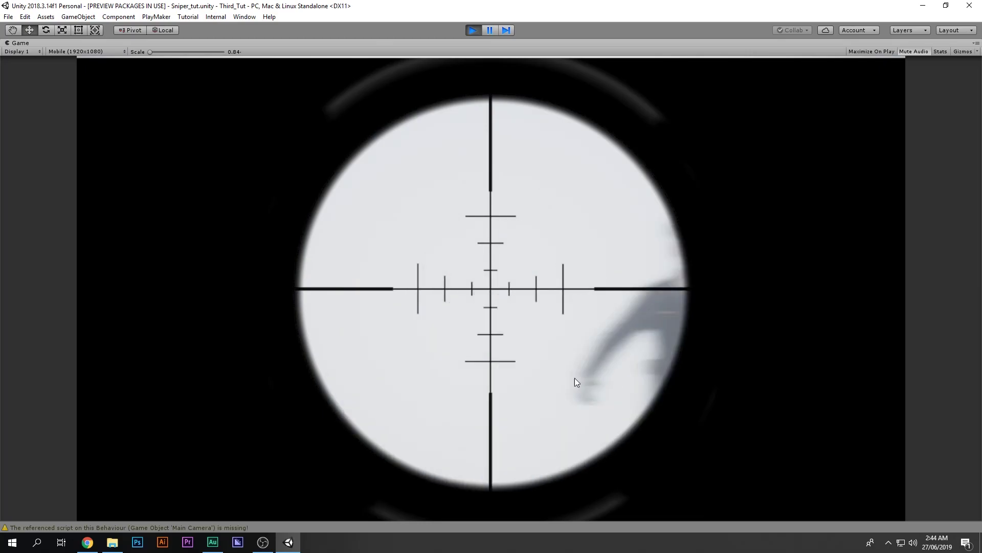
{"action": "right_click", "coordinate": [481, 382]}
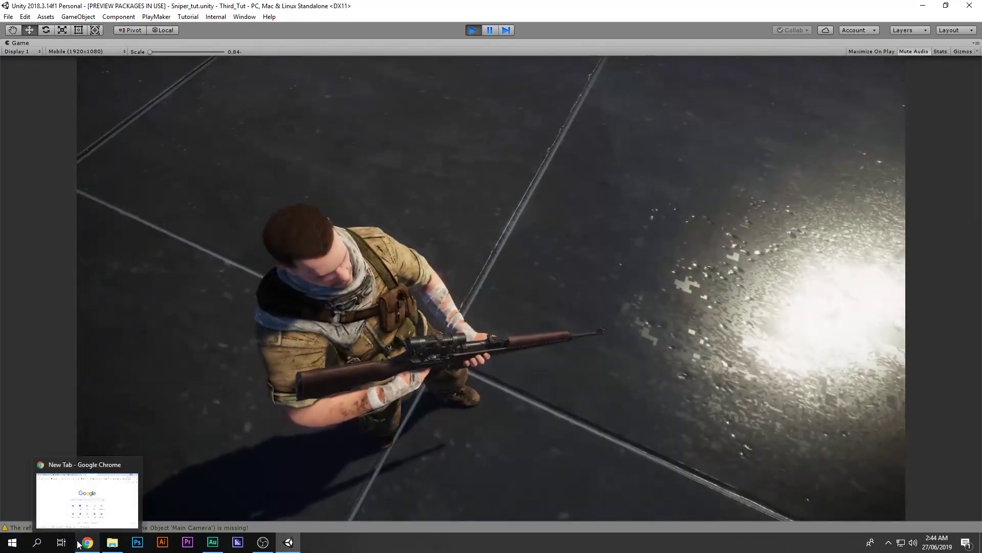
Step: Switch to Chrome and open the list of uploaded videos on the How To Do YouTube channel
{"action": "left_click", "coordinate": [88, 542]}
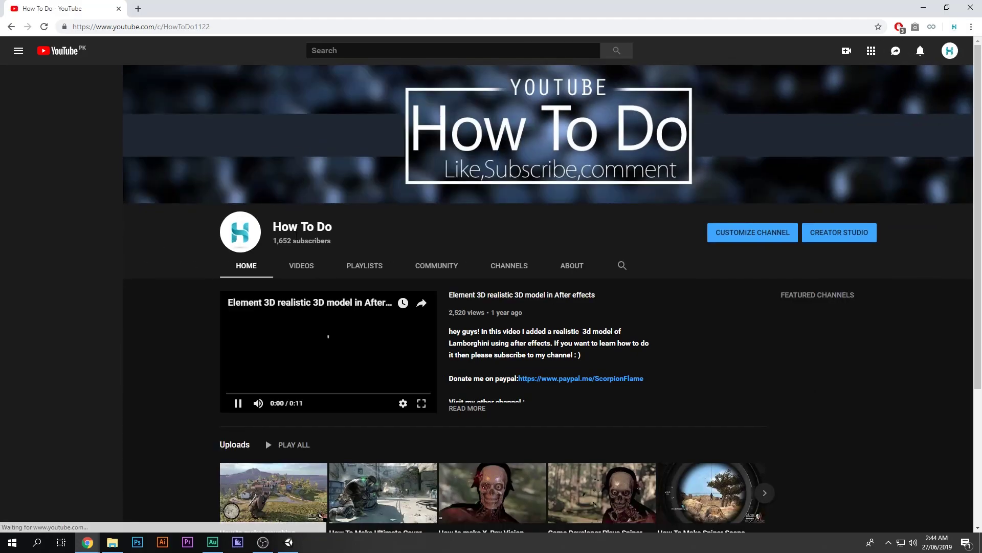
{"action": "left_click", "coordinate": [301, 266]}
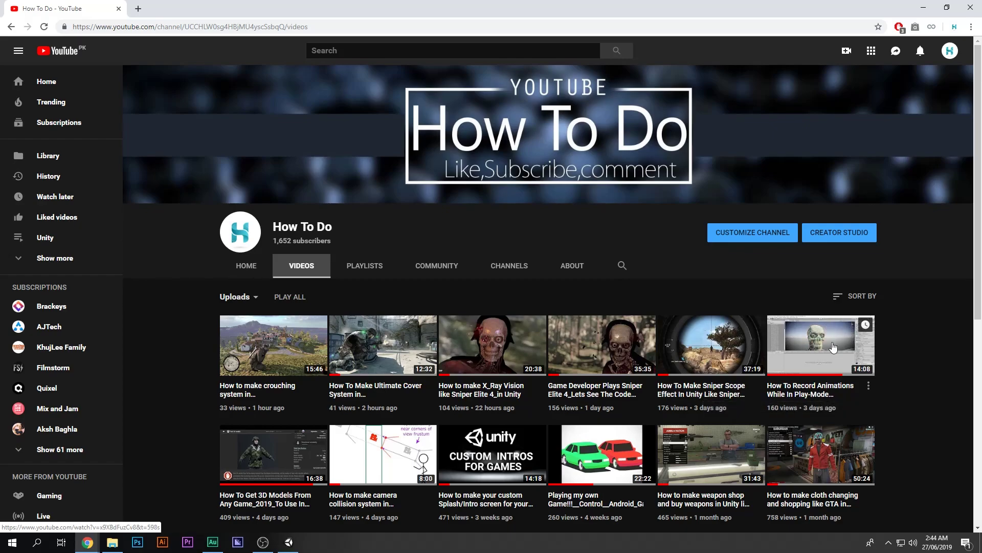
{"action": "scroll", "coordinate": [815, 348], "scroll_direction": "down", "scroll_amount": 1}
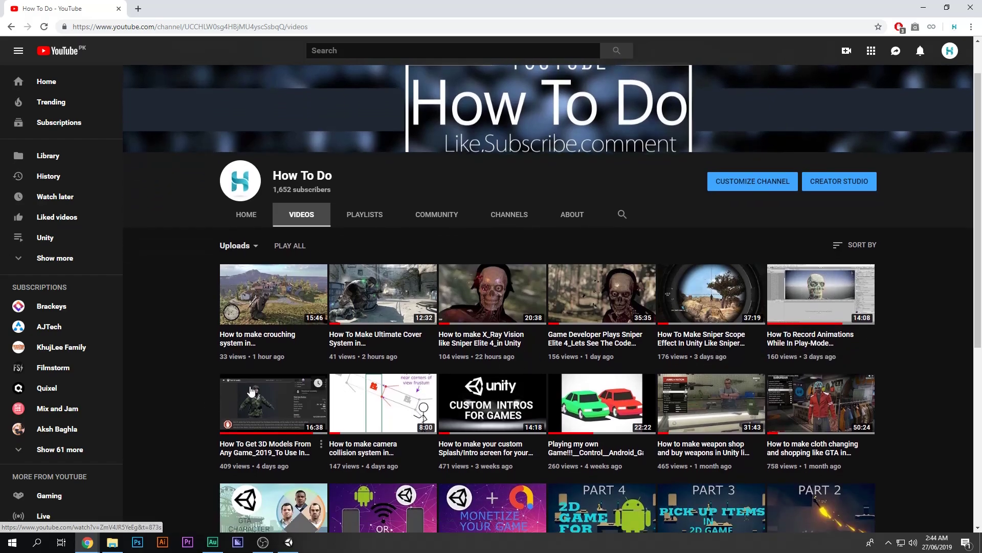
{"action": "left_click", "coordinate": [290, 544]}
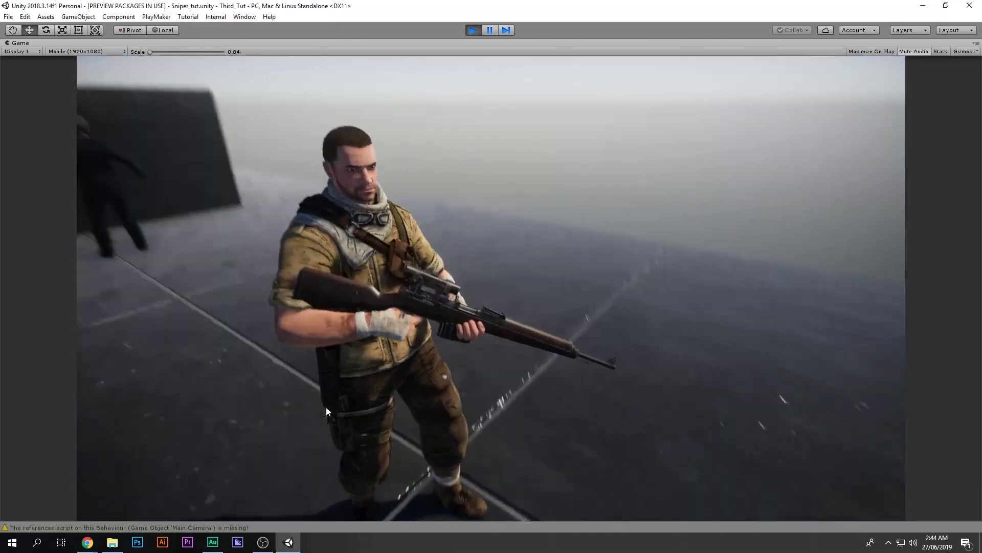
{"action": "mouse_move", "coordinate": [88, 542]}
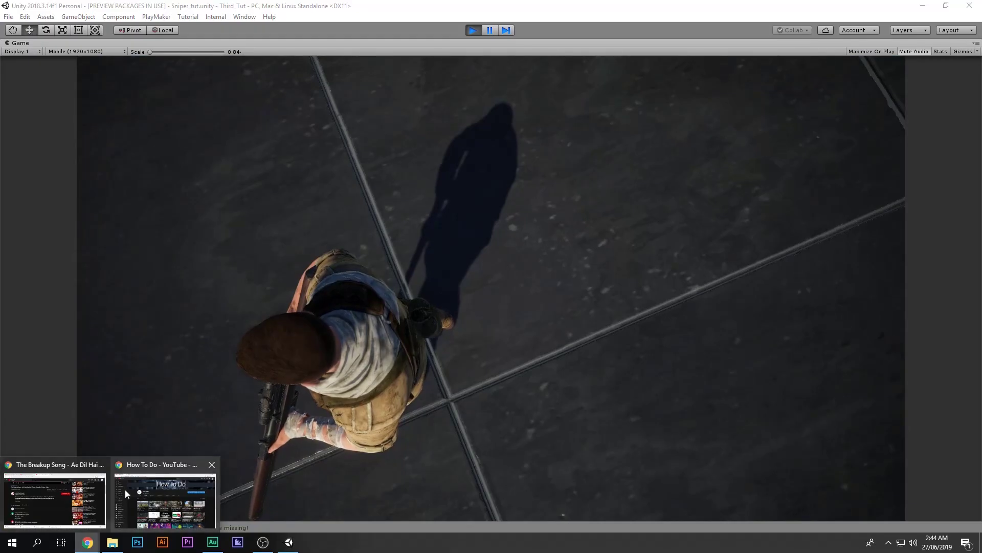
{"action": "left_click", "coordinate": [123, 488]}
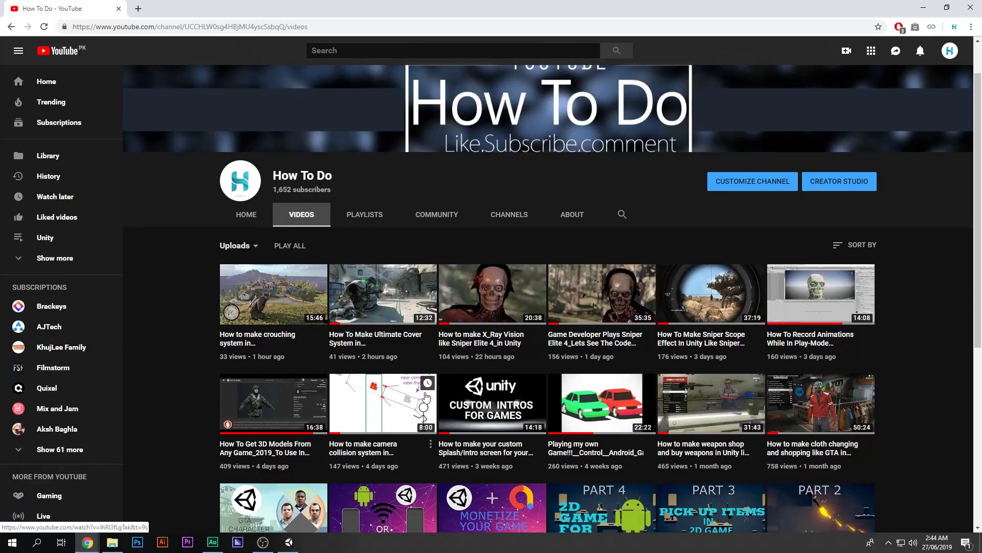
Step: Look through the channel's uploaded videos for the older Unity and PlayMaker tutorial series
{"action": "scroll", "coordinate": [421, 395], "scroll_direction": "down", "scroll_amount": 1}
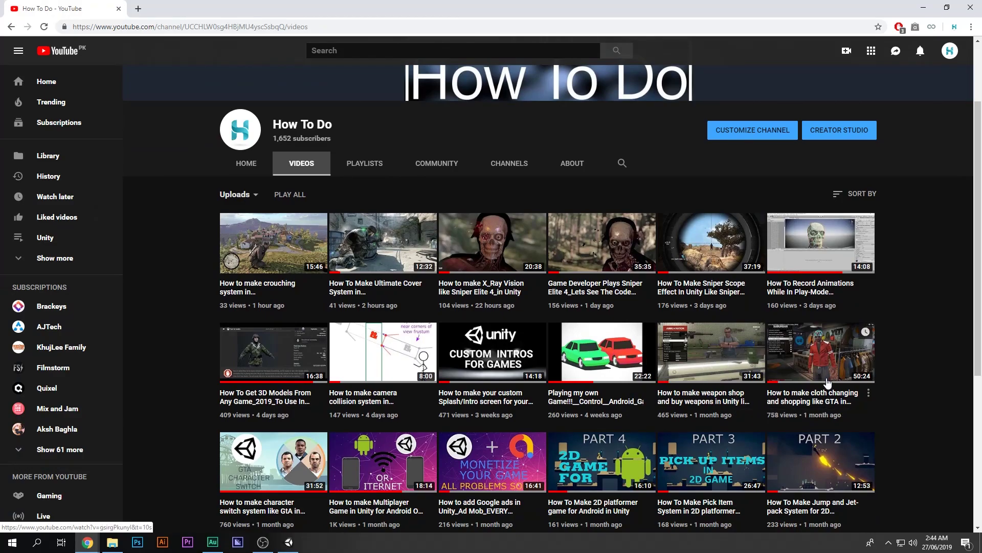
{"action": "scroll", "coordinate": [827, 397], "scroll_direction": "down", "scroll_amount": 5}
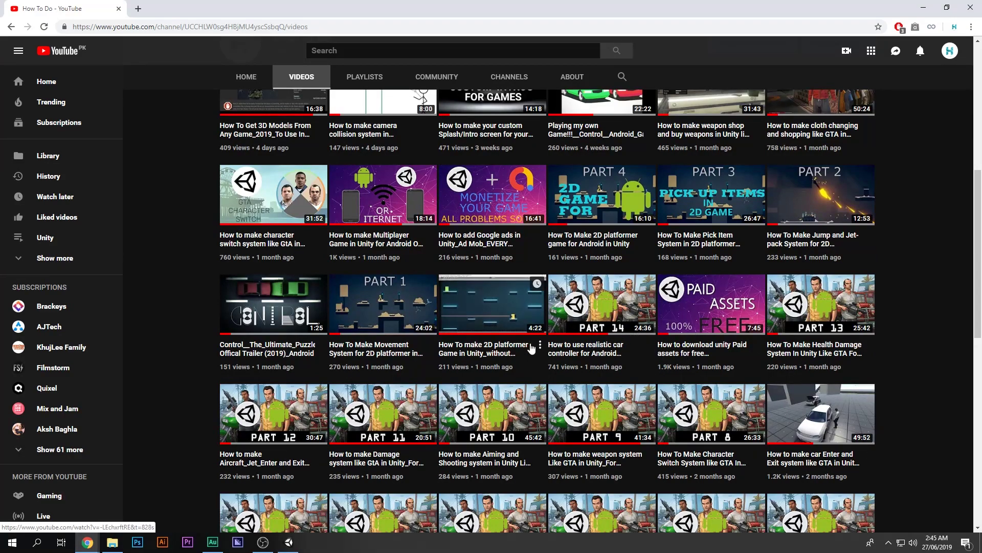
{"action": "scroll", "coordinate": [532, 366], "scroll_direction": "down", "scroll_amount": 10}
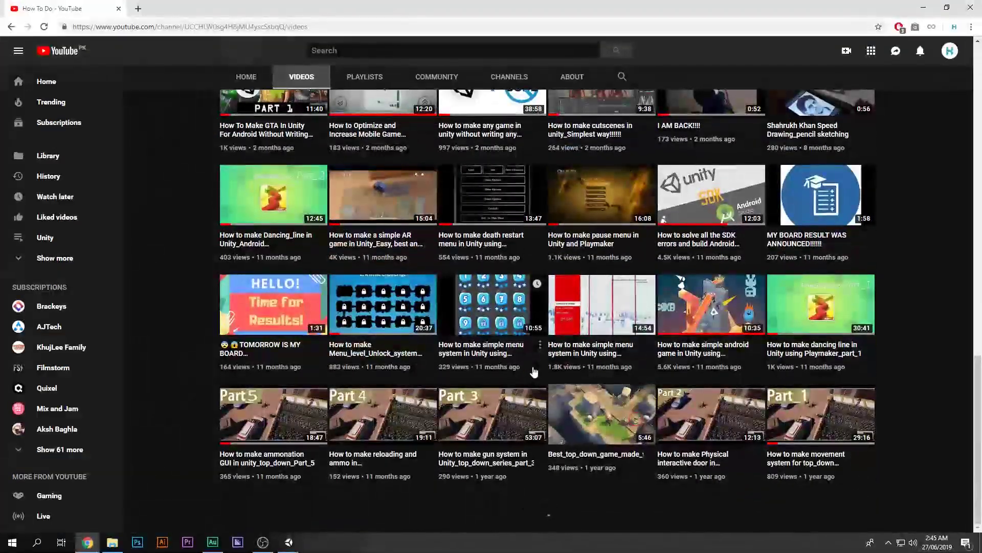
{"action": "scroll", "coordinate": [532, 371], "scroll_direction": "down", "scroll_amount": 7}
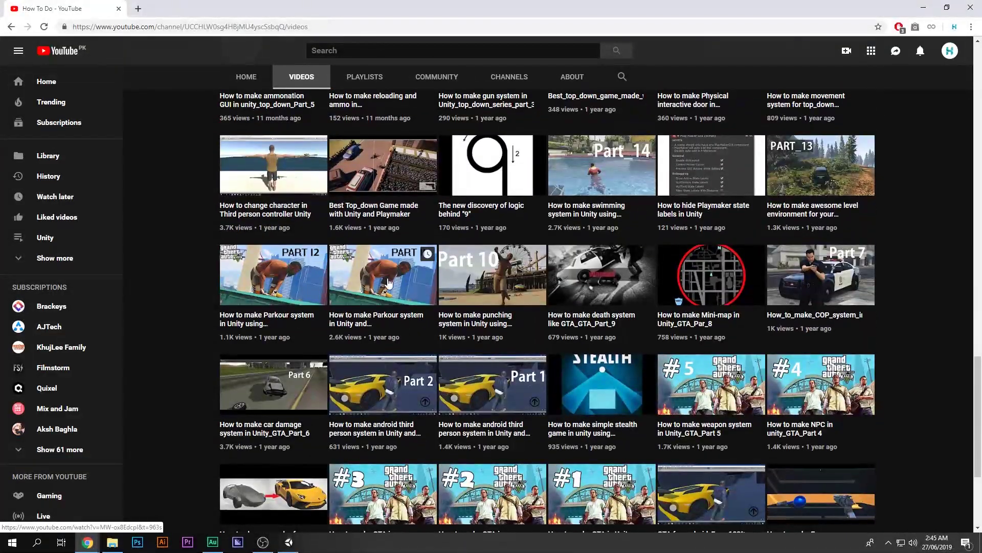
{"action": "scroll", "coordinate": [638, 233], "scroll_direction": "up", "scroll_amount": 2}
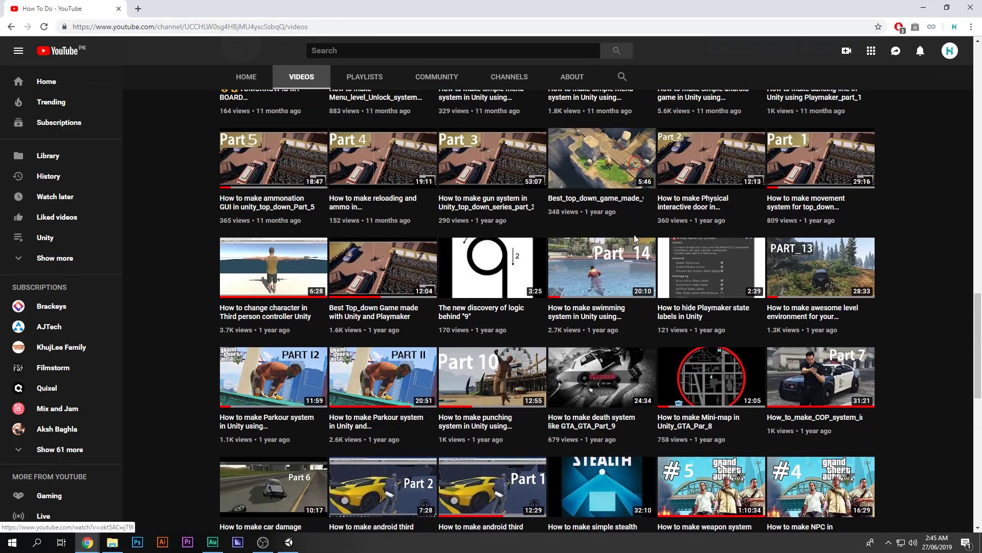
{"action": "scroll", "coordinate": [621, 266], "scroll_direction": "up", "scroll_amount": 3}
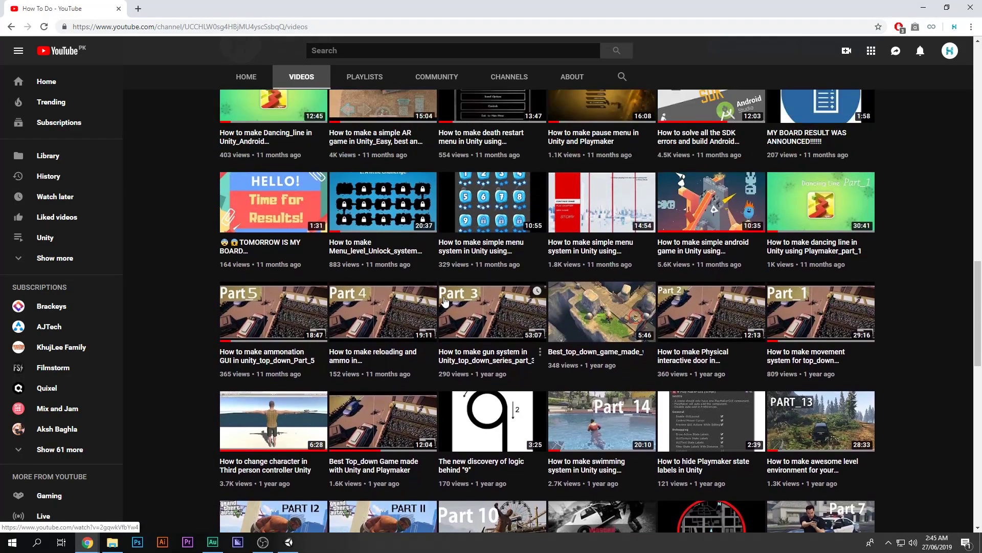
{"action": "scroll", "coordinate": [826, 355], "scroll_direction": "down", "scroll_amount": 5}
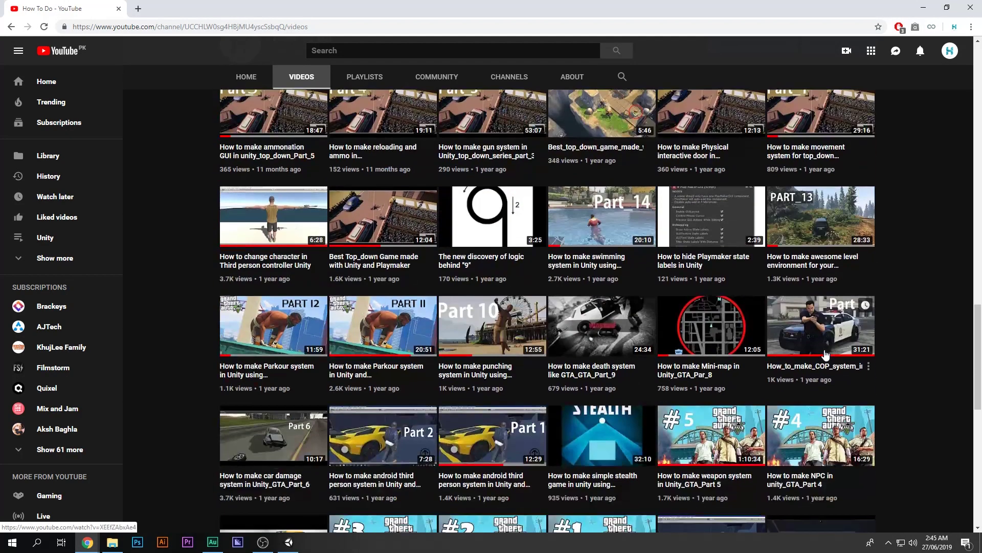
{"action": "scroll", "coordinate": [825, 353], "scroll_direction": "up", "scroll_amount": 4}
Step: Open the top-down series part 1 movement system video in a new tab, mute it and skip ahead to about 0:18
{"action": "middle_click", "coordinate": [812, 255]}
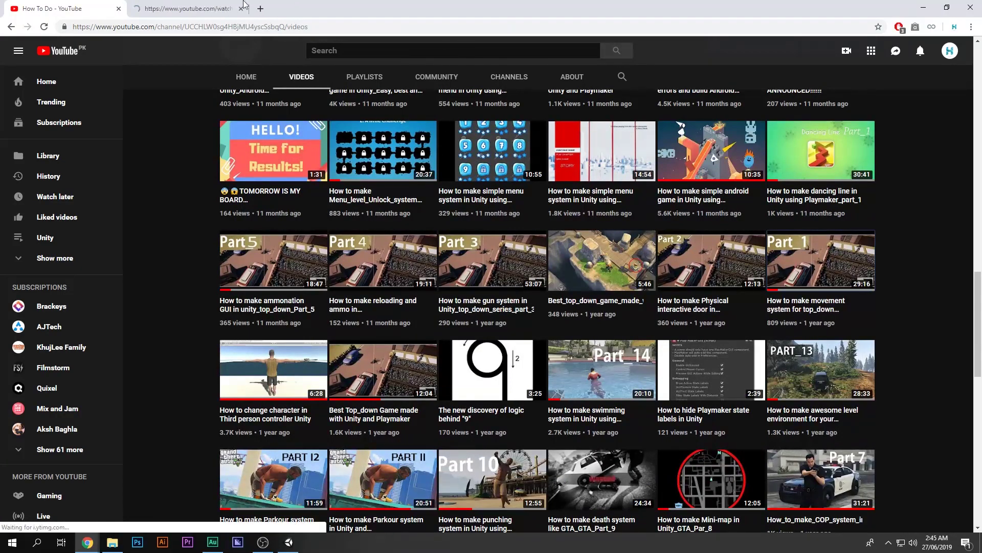
{"action": "left_click", "coordinate": [189, 7]}
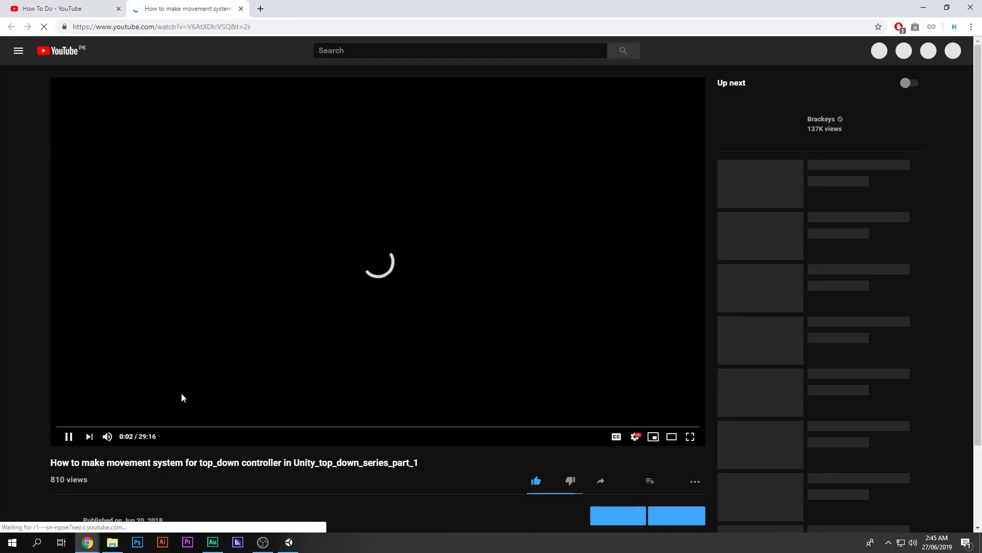
{"action": "left_click", "coordinate": [106, 436]}
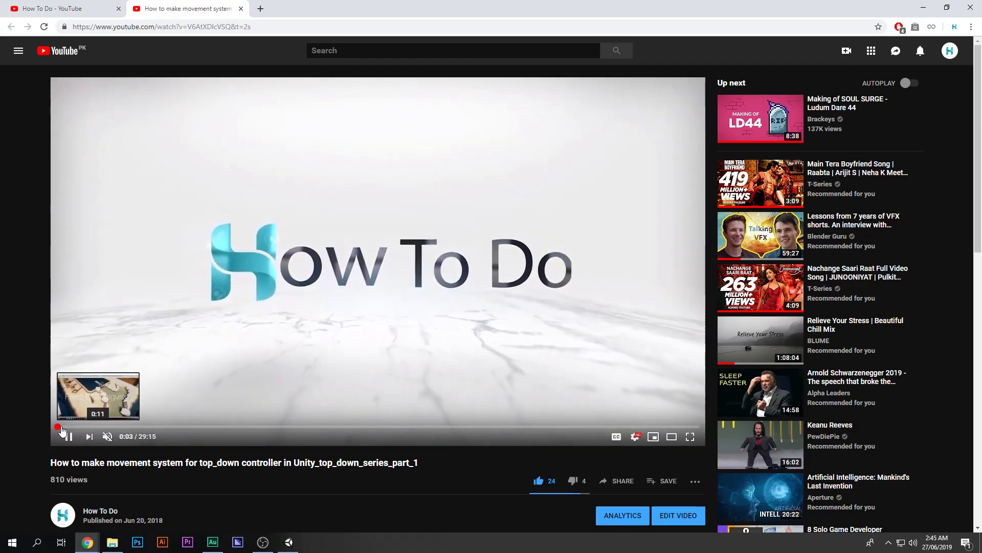
{"action": "left_click", "coordinate": [60, 427]}
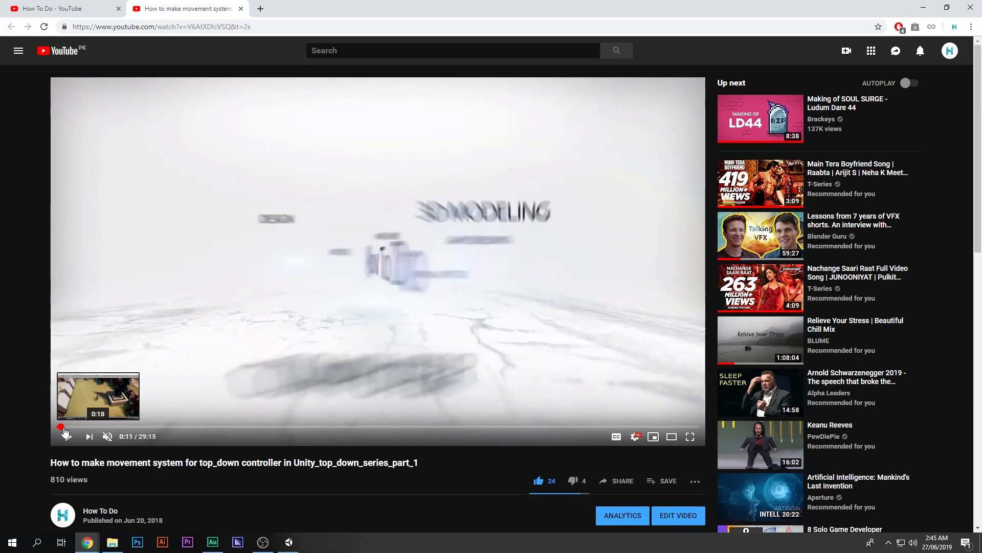
{"action": "left_click", "coordinate": [66, 428]}
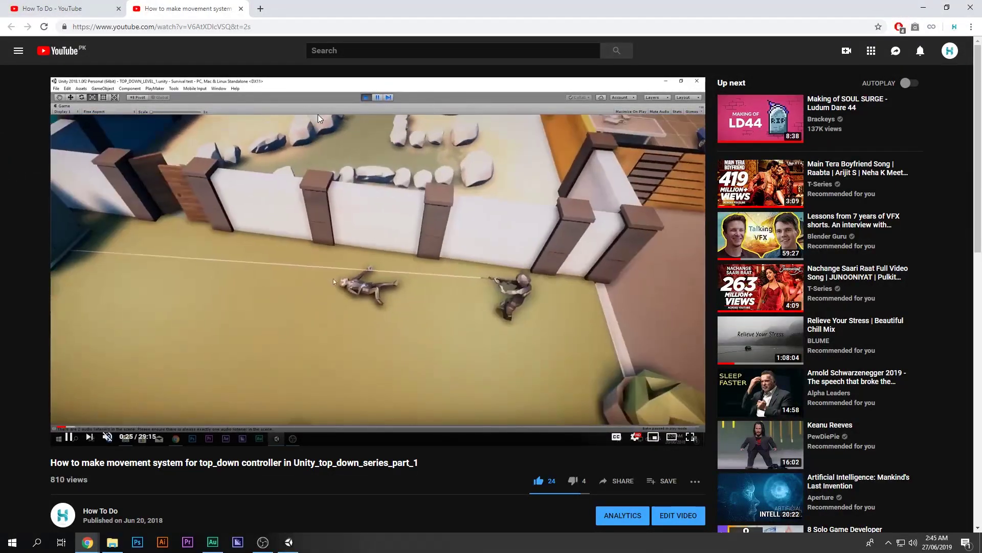
Step: Close the video's tab, examine the channel's oldest uploads and close the browser
{"action": "left_click", "coordinate": [241, 9]}
{"action": "scroll", "coordinate": [250, 290], "scroll_direction": "down", "scroll_amount": 8}
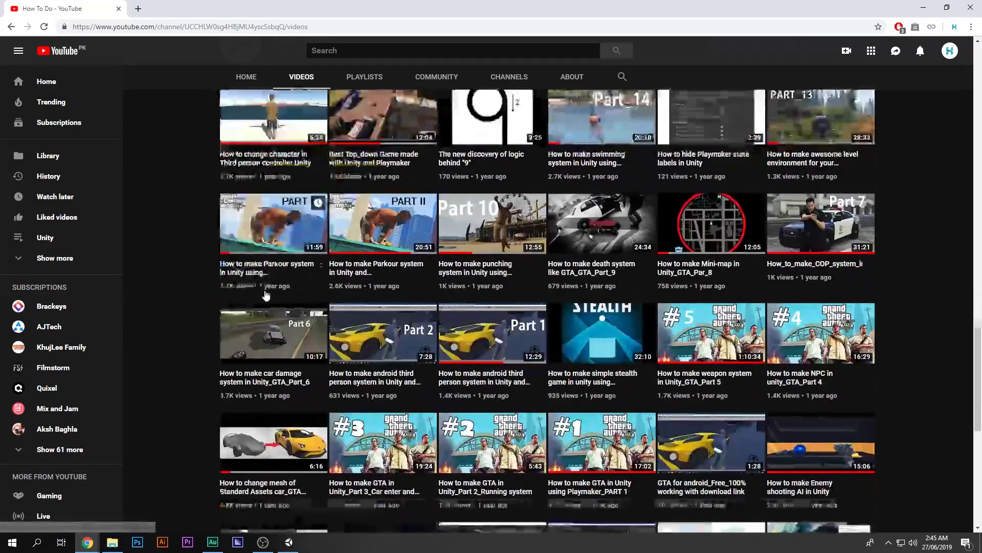
{"action": "scroll", "coordinate": [248, 290], "scroll_direction": "down", "scroll_amount": 3}
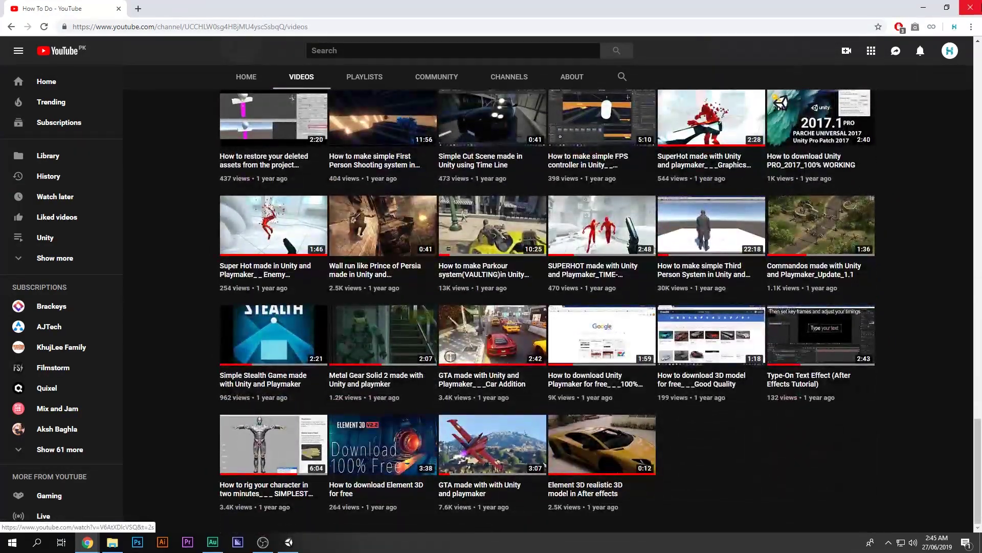
{"action": "left_click", "coordinate": [979, 4]}
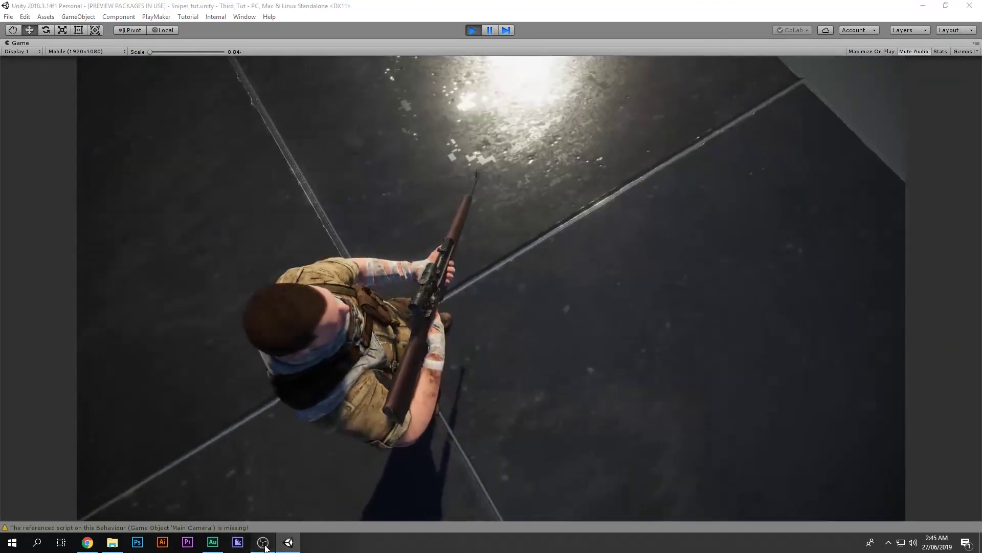
{"action": "left_click", "coordinate": [264, 545]}
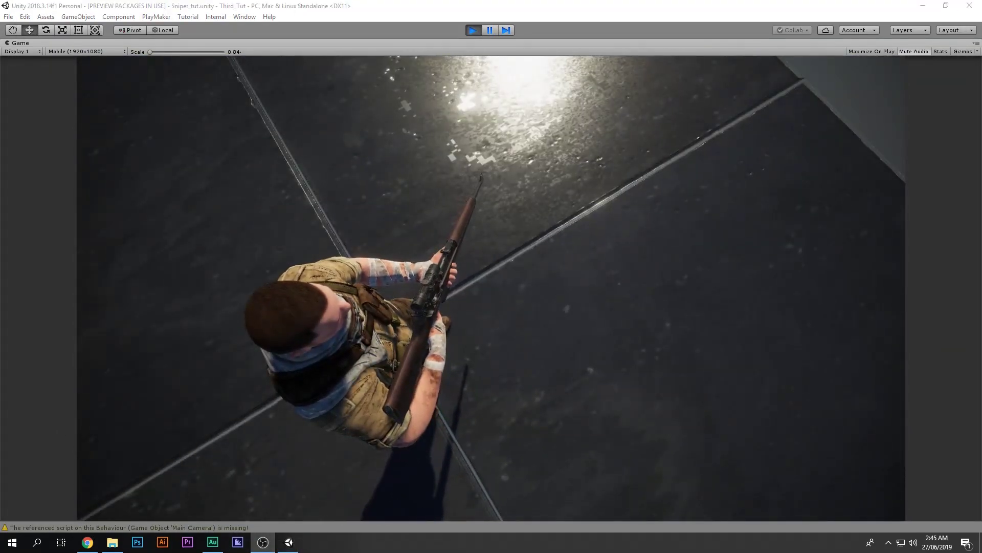